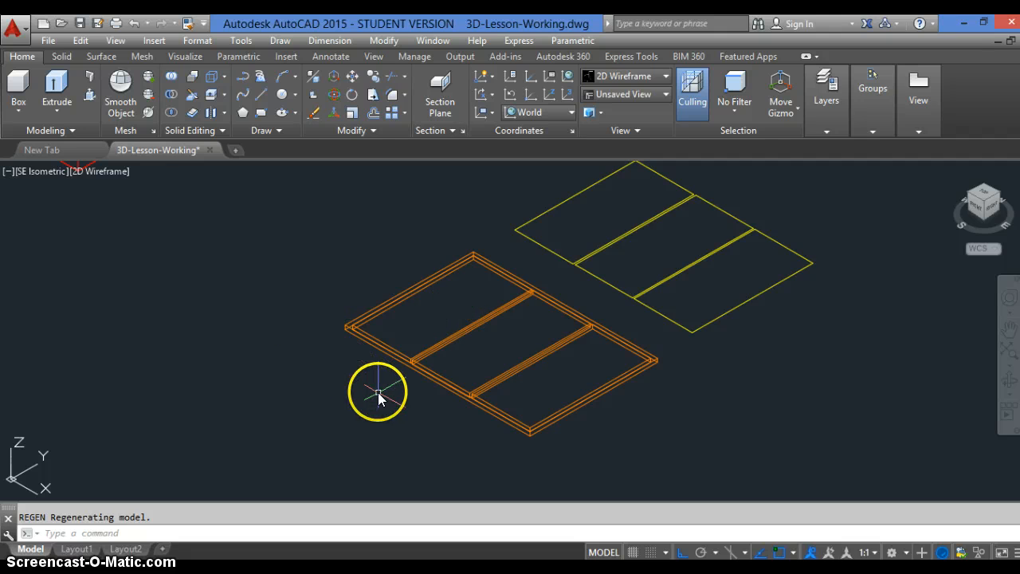
Subtract the inner pane solids from the outer orange frame solid to cut the window openings
{"action": "type", "text": "r"}
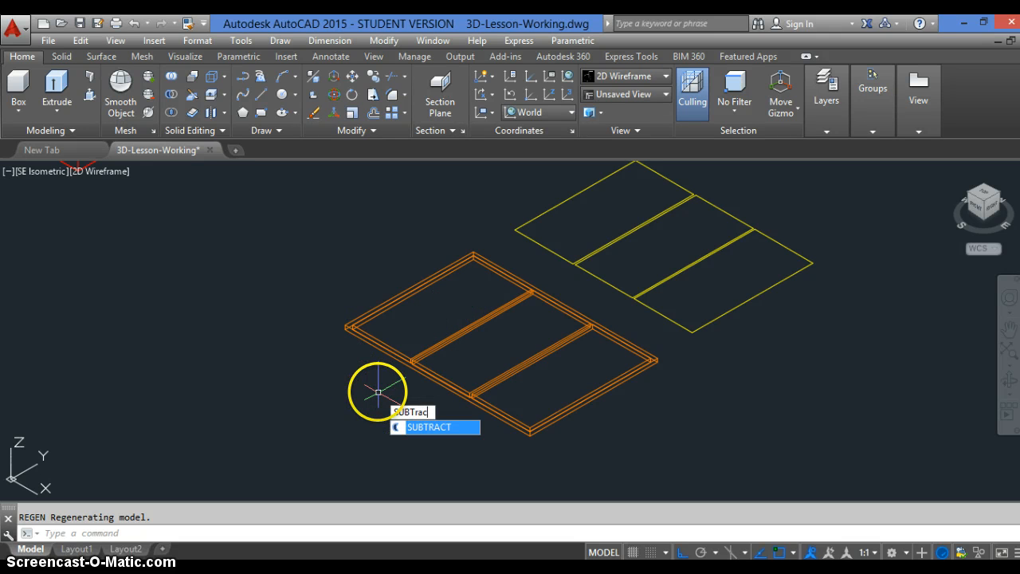
{"action": "type", "text": "ac"}
{"action": "key", "text": "Return"}
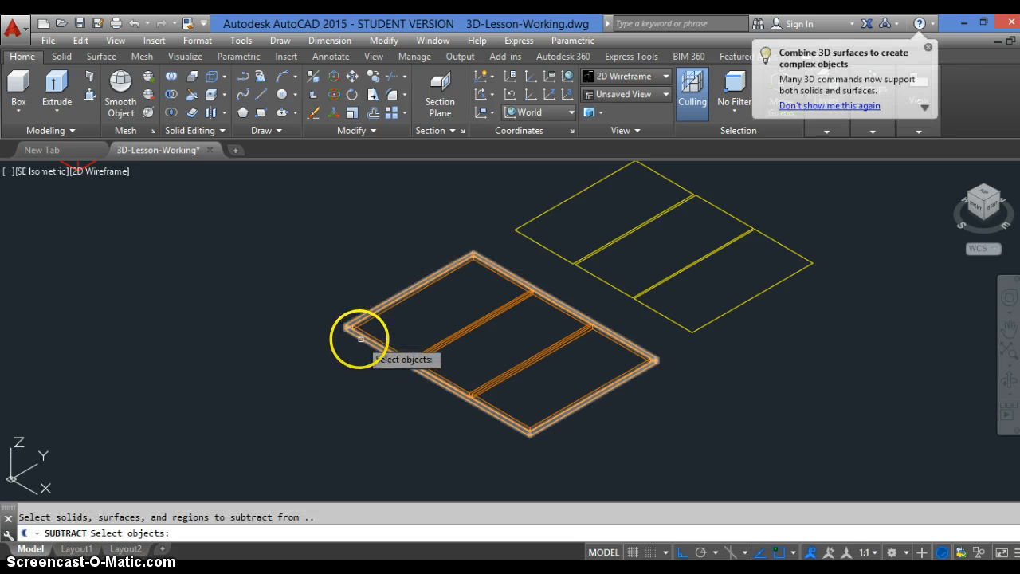
{"action": "left_click", "coordinate": [360, 339]}
{"action": "key", "text": "Return"}
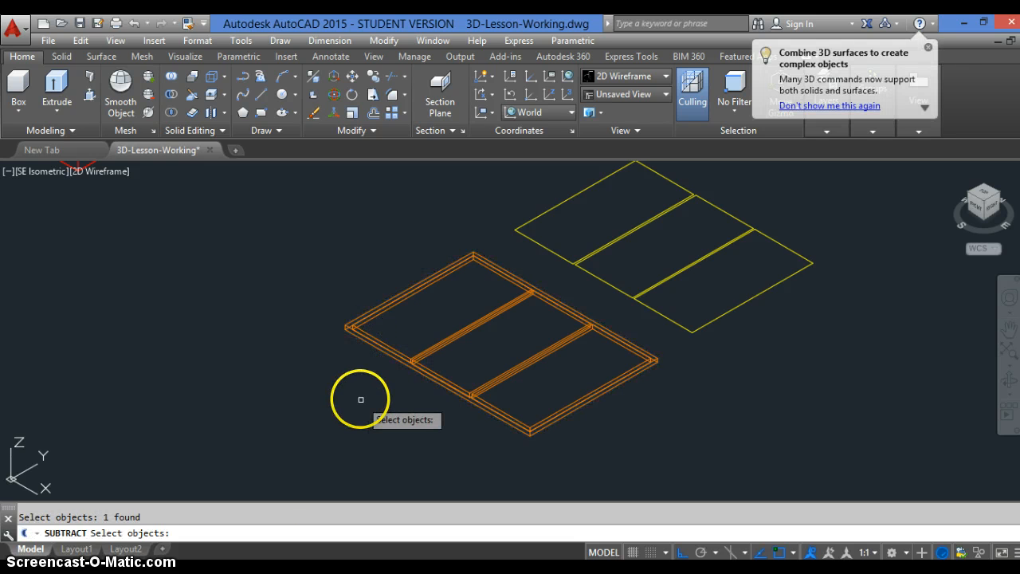
{"action": "left_click", "coordinate": [531, 370]}
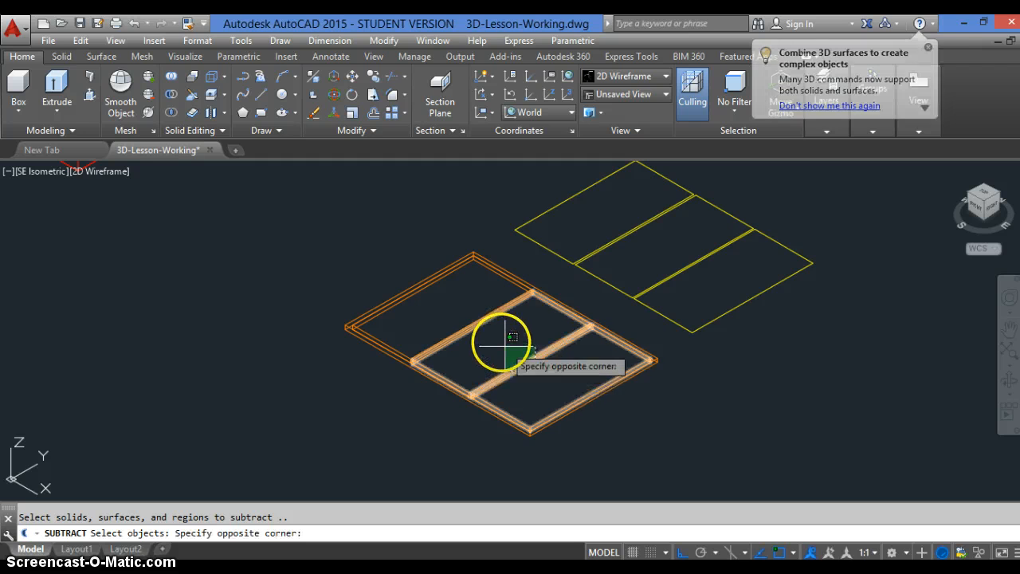
{"action": "left_click", "coordinate": [455, 317]}
{"action": "key", "text": "Return"}
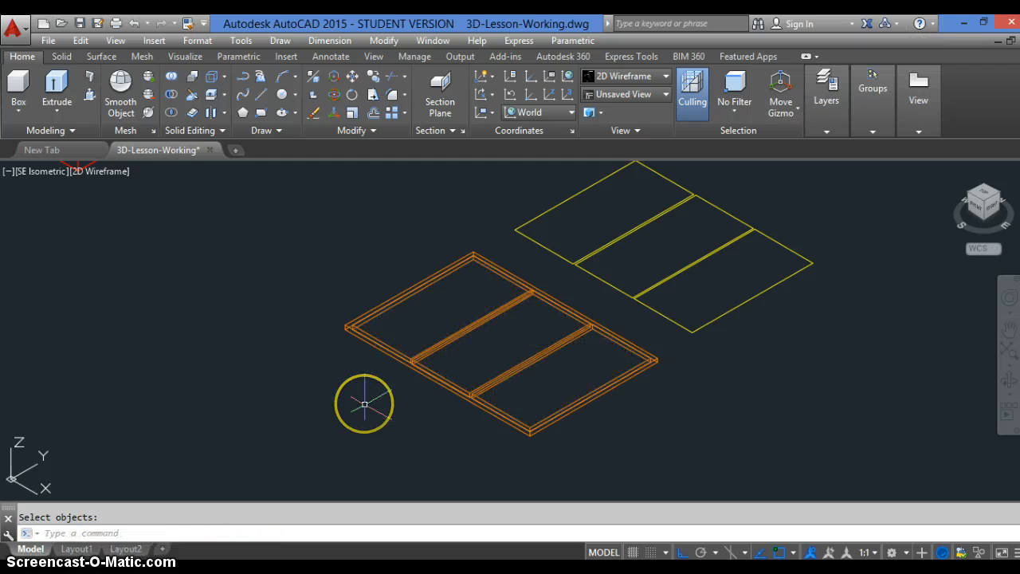
Examine the subtracted window frame with hidden lines removed and regenerate the wireframe display
{"action": "key", "text": "Return"}
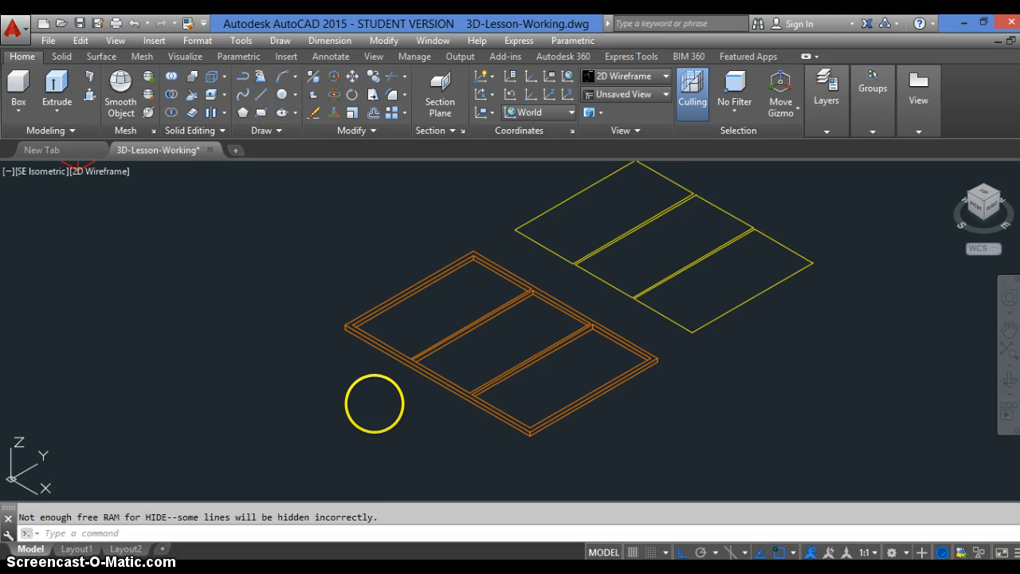
{"action": "scroll", "coordinate": [416, 336], "scroll_direction": "up", "scroll_amount": 2}
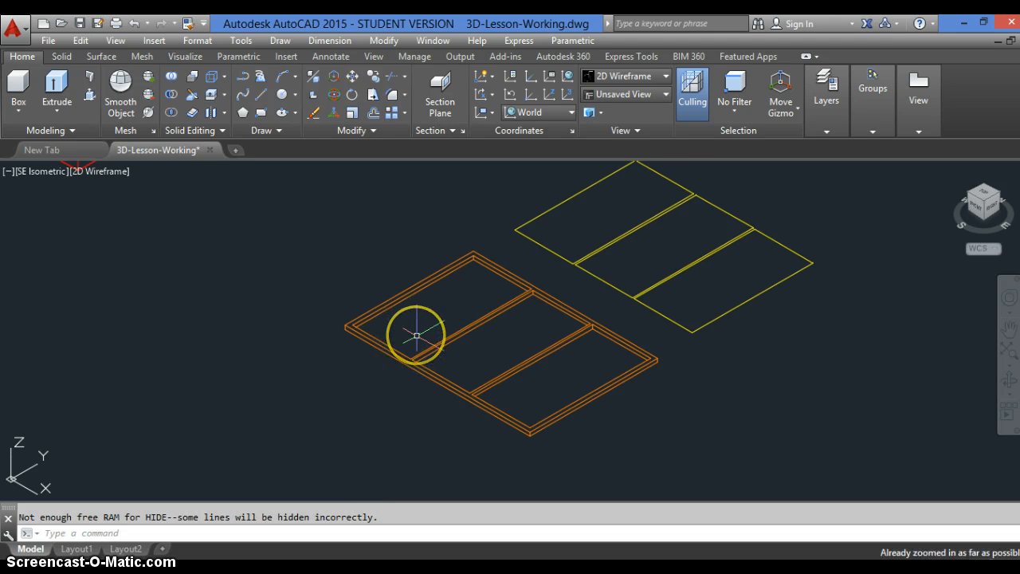
{"action": "type", "text": "re"}
{"action": "key", "text": "Return"}
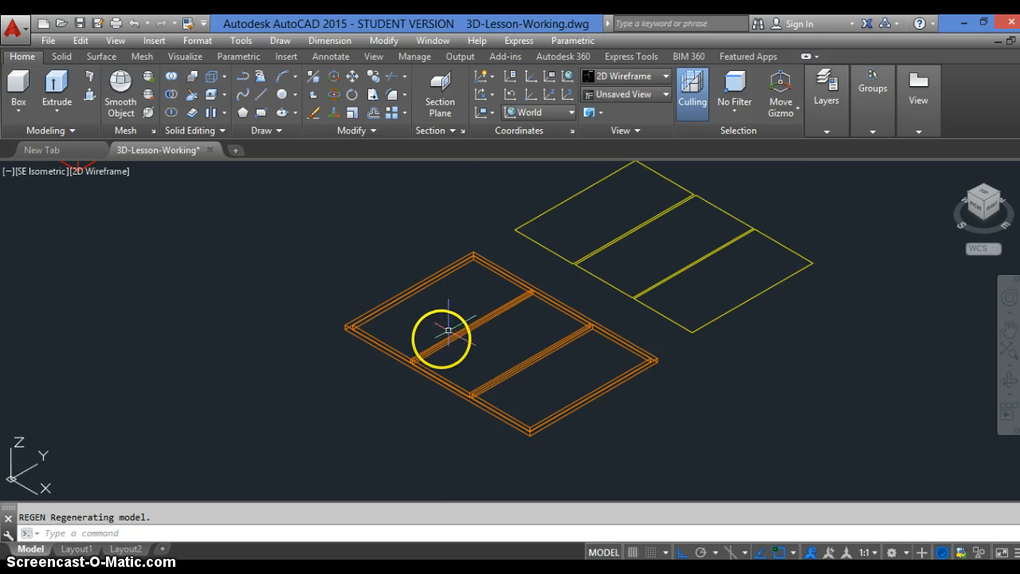
{"action": "scroll", "coordinate": [440, 338], "scroll_direction": "up", "scroll_amount": 4}
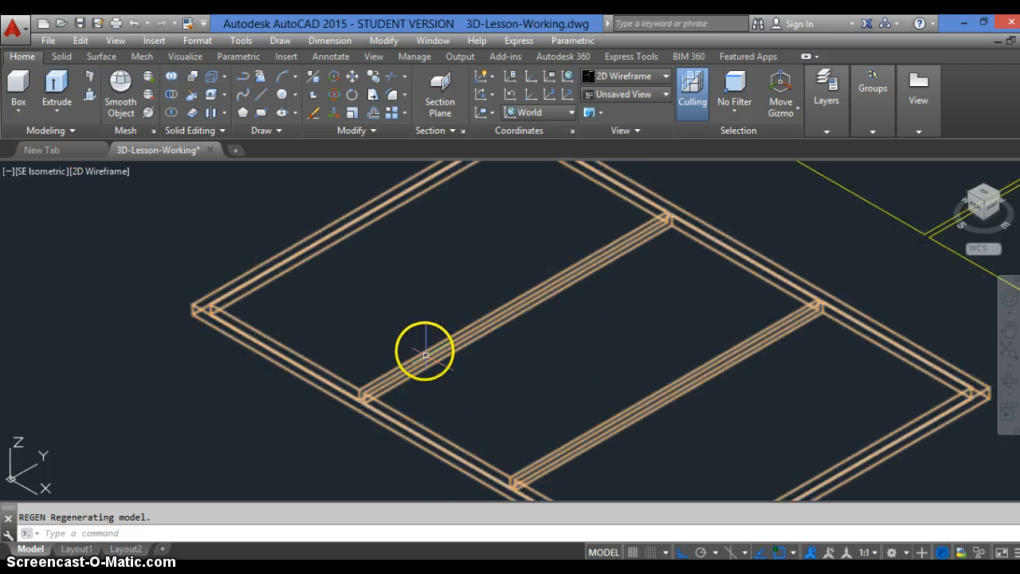
{"action": "scroll", "coordinate": [425, 351], "scroll_direction": "down", "scroll_amount": 5}
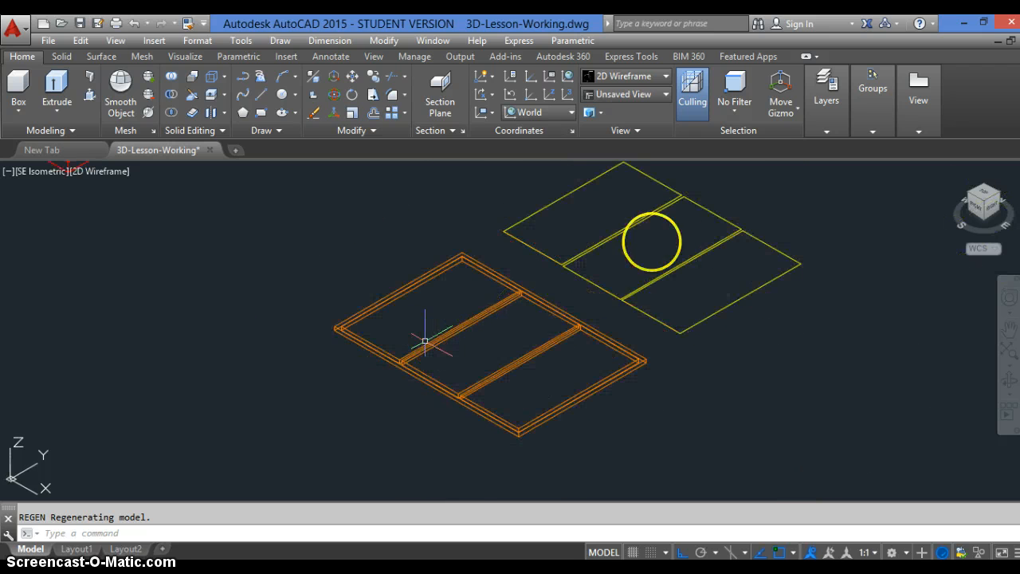
Make A-Glazing the current layer
{"action": "scroll", "coordinate": [672, 228], "scroll_direction": "up", "scroll_amount": 3}
{"action": "scroll", "coordinate": [729, 178], "scroll_direction": "down", "scroll_amount": 2}
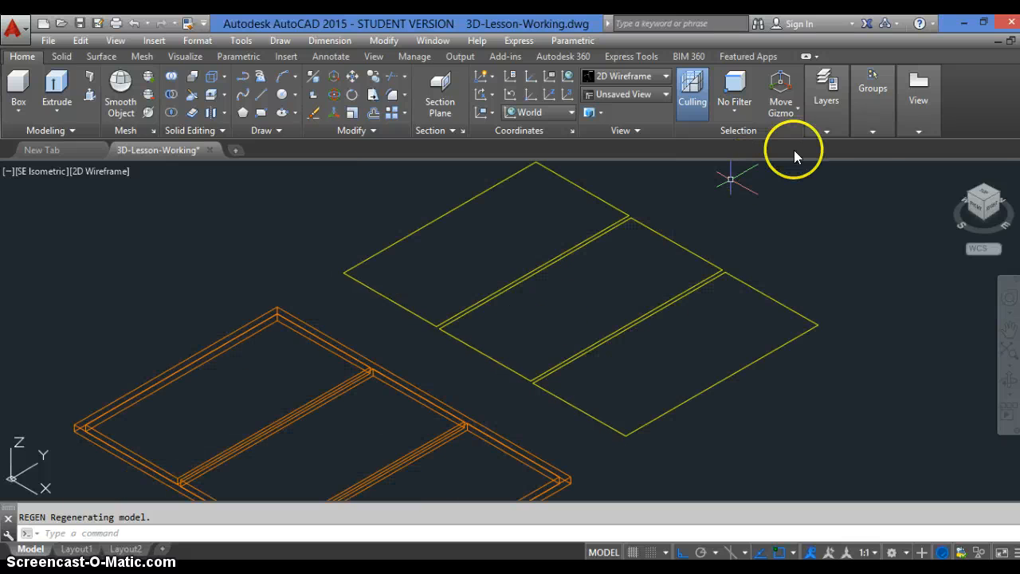
{"action": "left_click", "coordinate": [821, 132]}
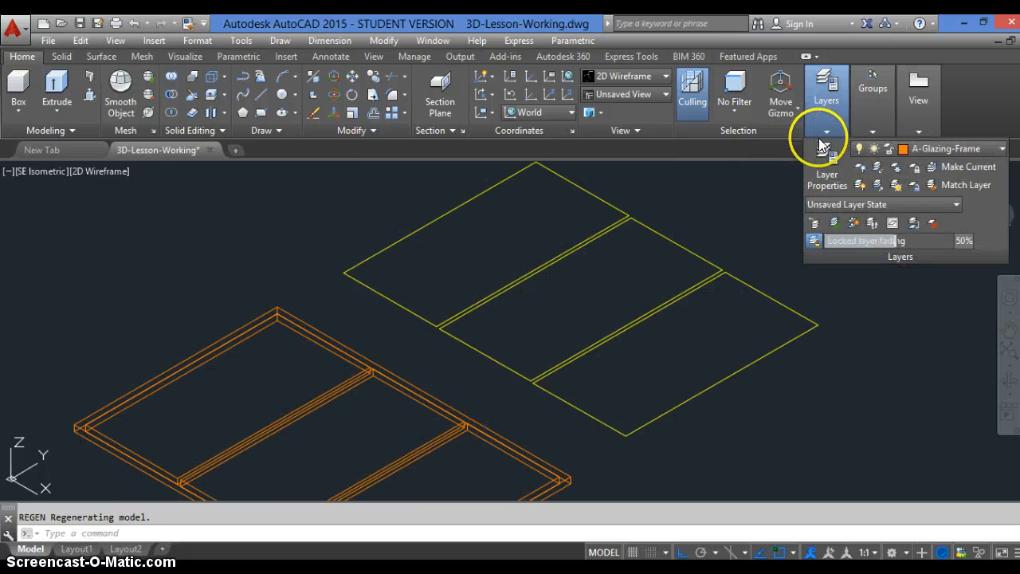
{"action": "left_click", "coordinate": [940, 151]}
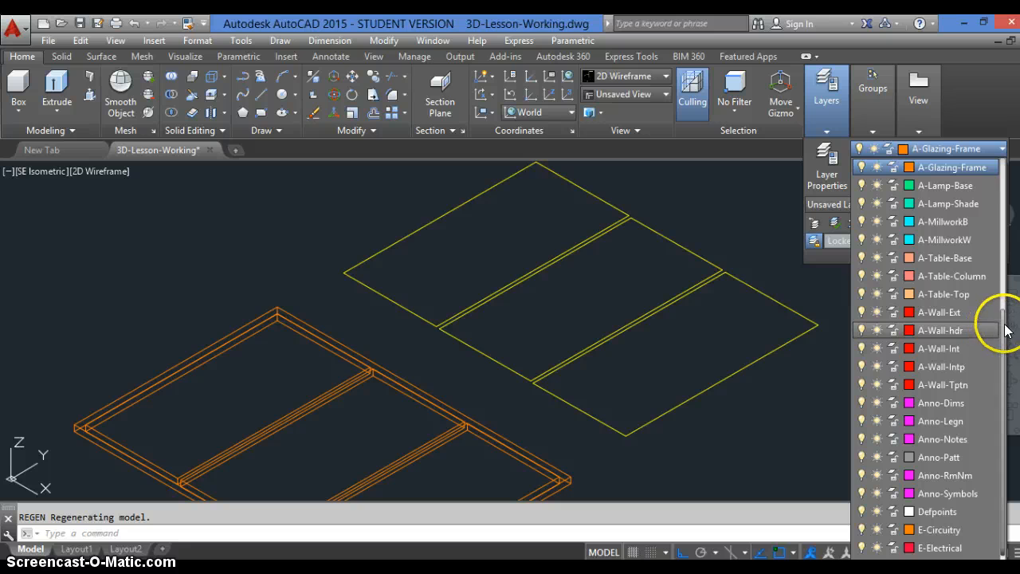
{"action": "scroll", "coordinate": [1003, 303], "scroll_direction": "up", "scroll_amount": 2}
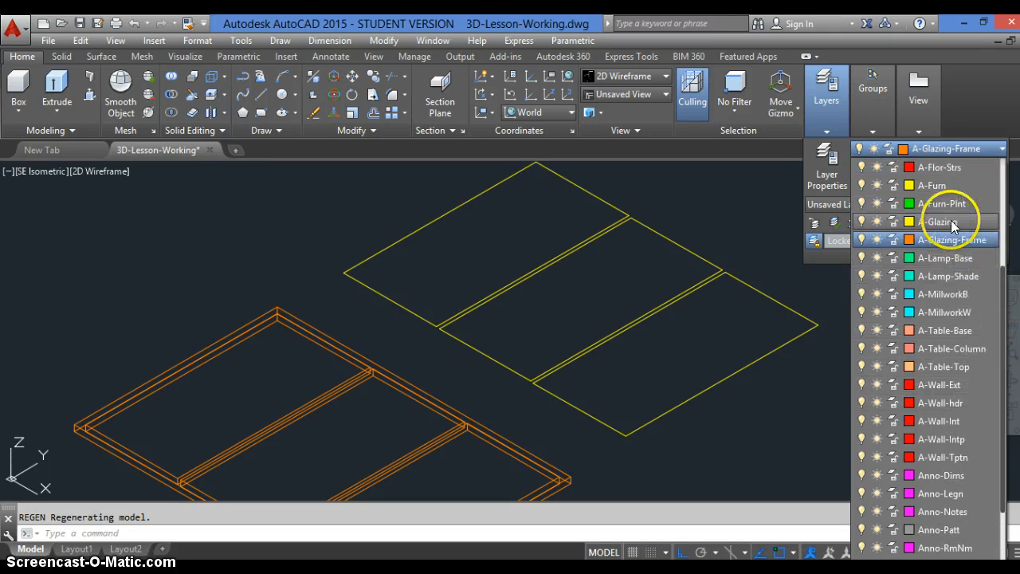
{"action": "left_click", "coordinate": [953, 223]}
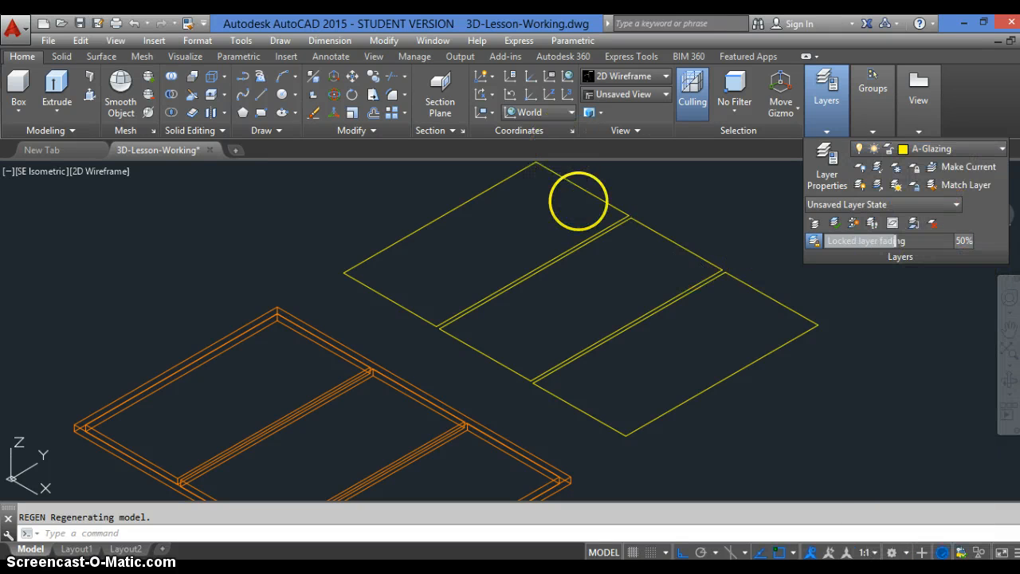
Extrude the three yellow glass pane outlines to a height of .5 inch
{"action": "scroll", "coordinate": [584, 197], "scroll_direction": "up", "scroll_amount": 4}
{"action": "scroll", "coordinate": [585, 197], "scroll_direction": "down", "scroll_amount": 2}
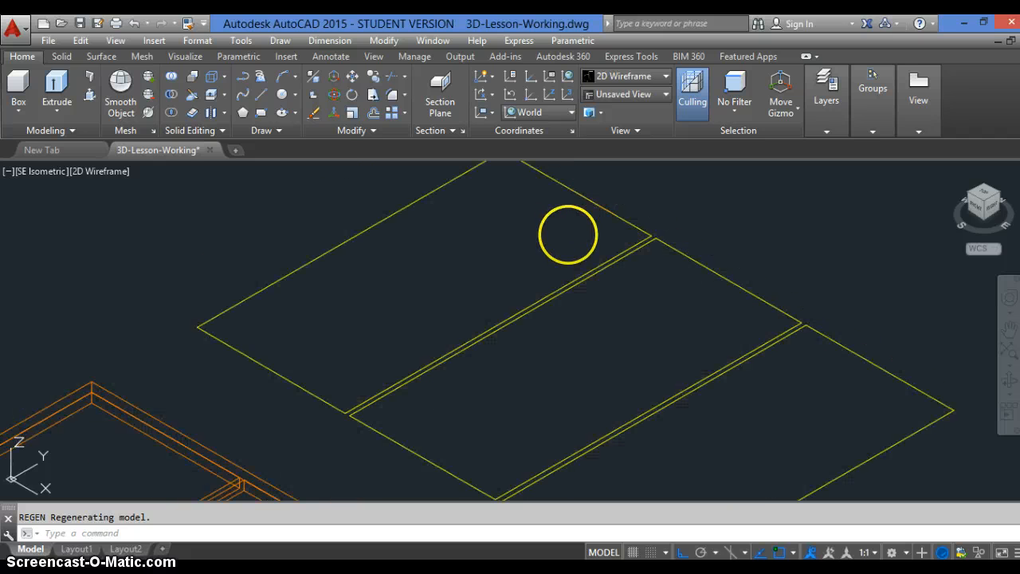
{"action": "type", "text": "ext"}
{"action": "key", "text": "Return"}
{"action": "scroll", "coordinate": [569, 235], "scroll_direction": "down", "scroll_amount": 3}
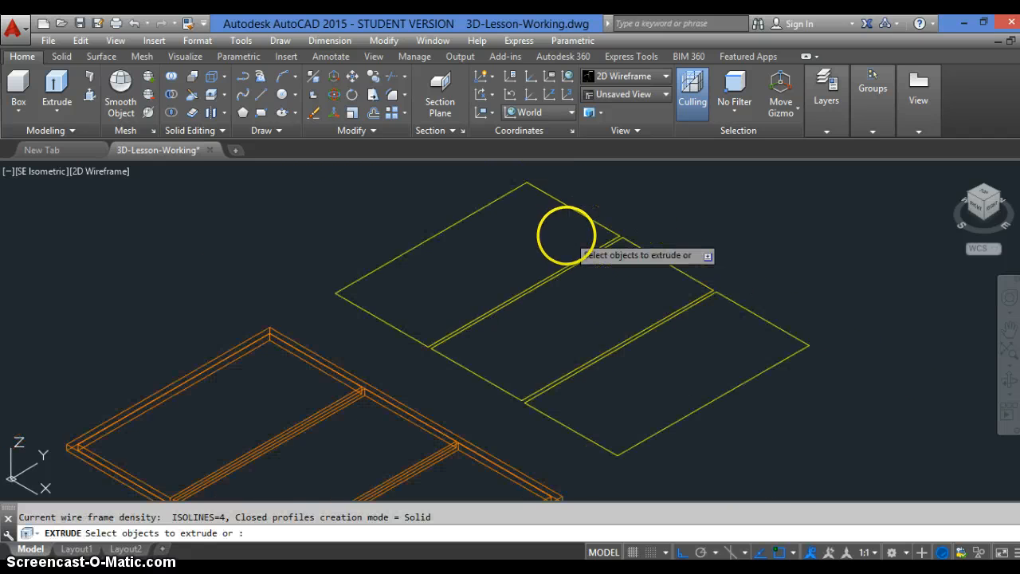
{"action": "left_click", "coordinate": [697, 220]}
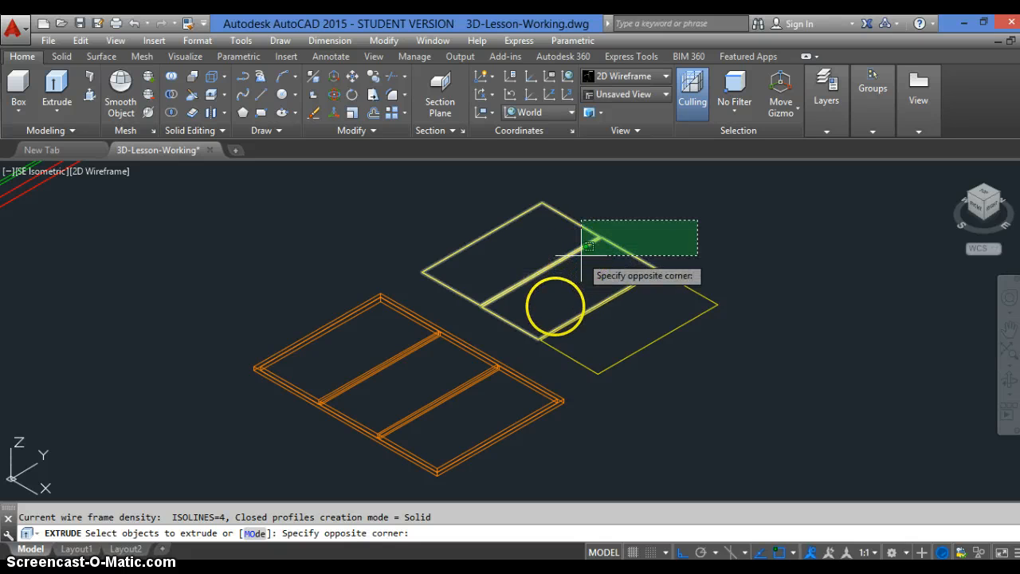
{"action": "left_click", "coordinate": [556, 307]}
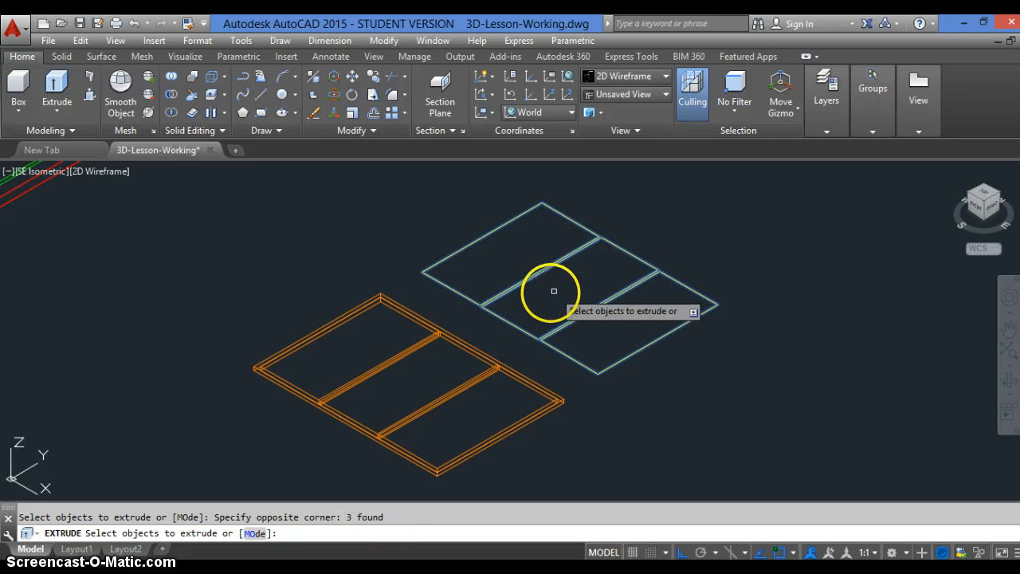
{"action": "key", "text": "Return"}
{"action": "left_click", "coordinate": [569, 301]}
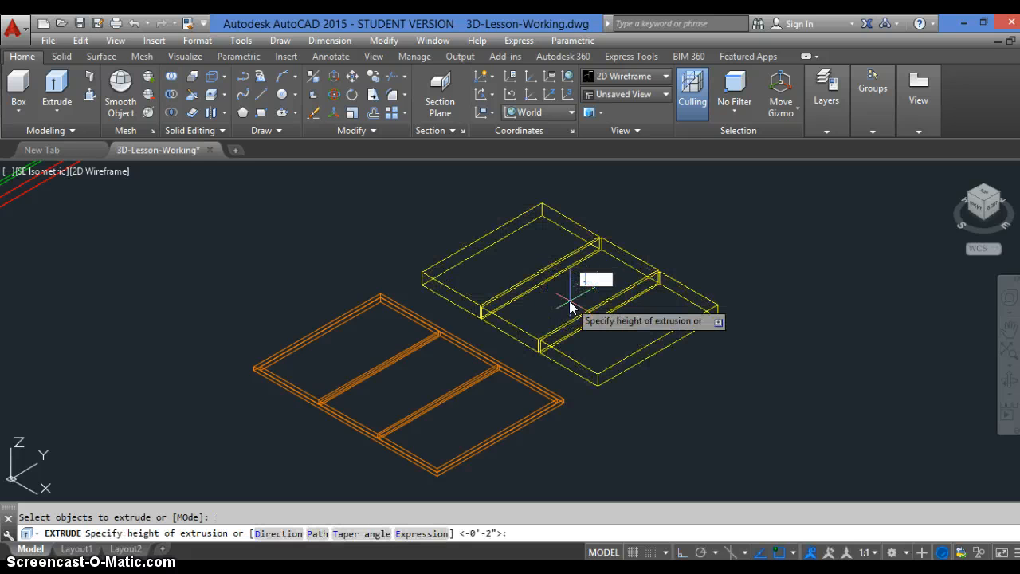
{"action": "key", "text": "Return"}
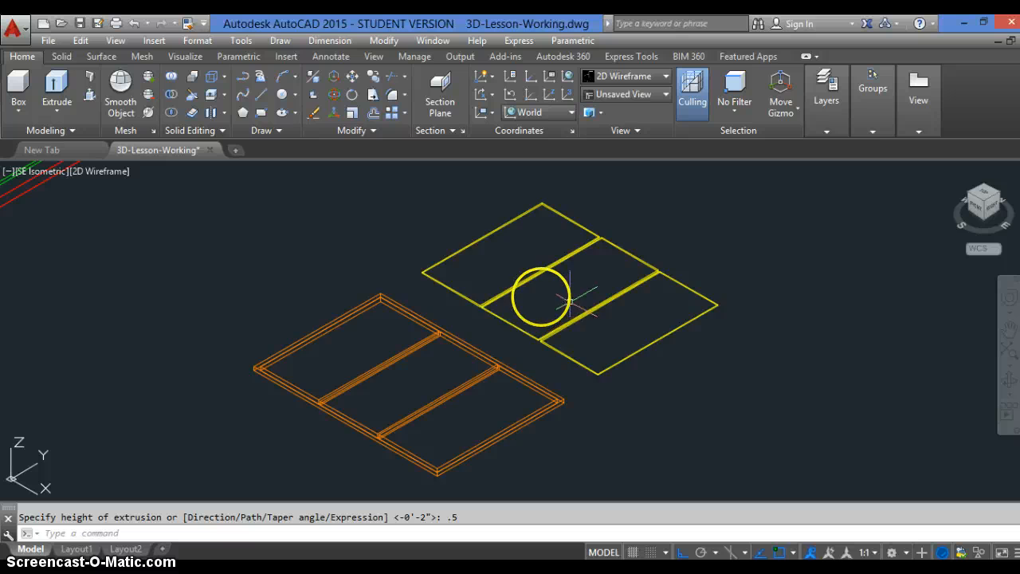
Rotate the orange window frame upright with ROTATE3D, 90 degrees about a two-point axis parallel to X
{"action": "scroll", "coordinate": [566, 300], "scroll_direction": "down", "scroll_amount": 5}
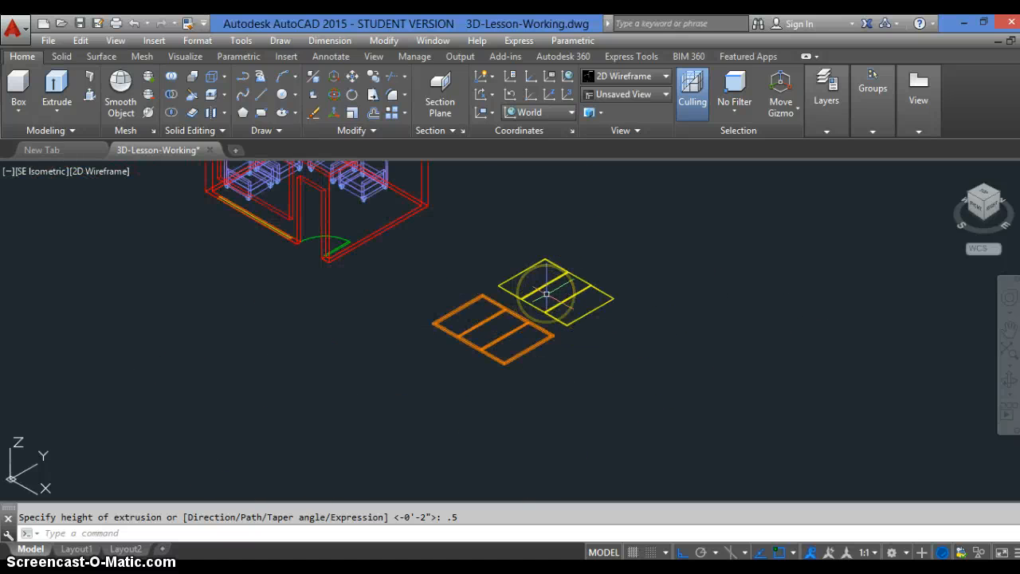
{"action": "type", "text": "rotat"}
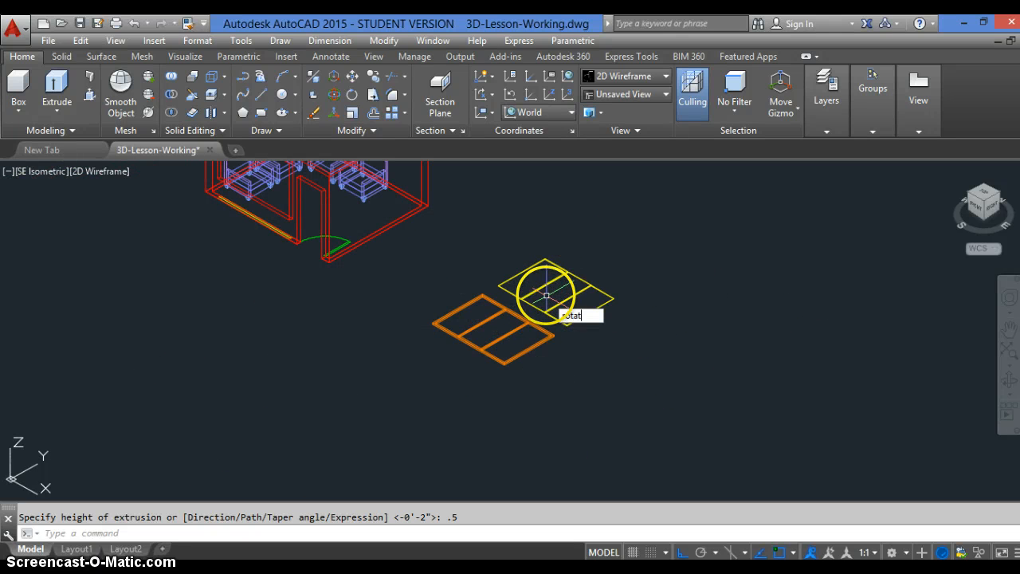
{"action": "type", "text": "e"}
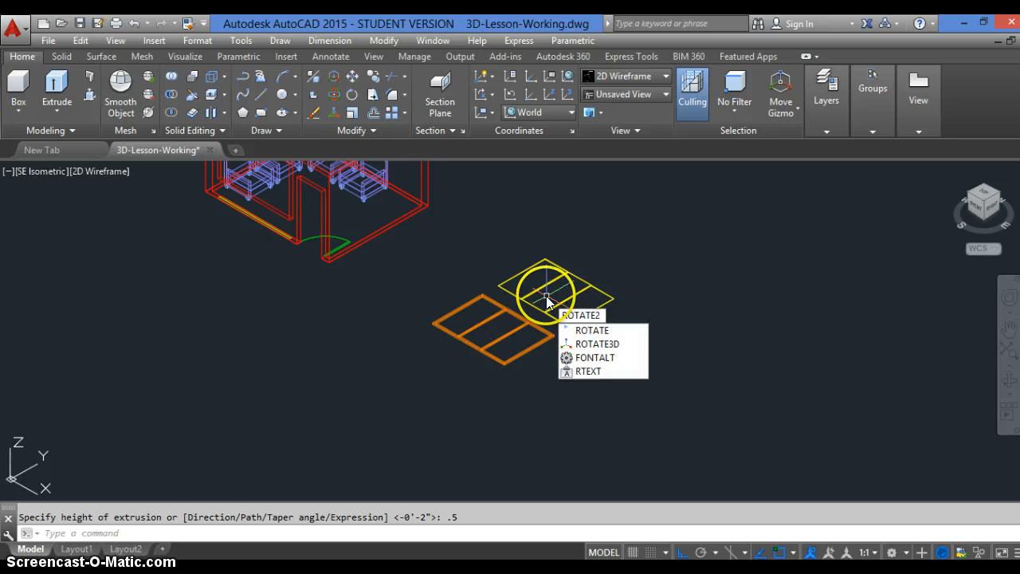
{"action": "type", "text": "d"}
{"action": "key", "text": "Return"}
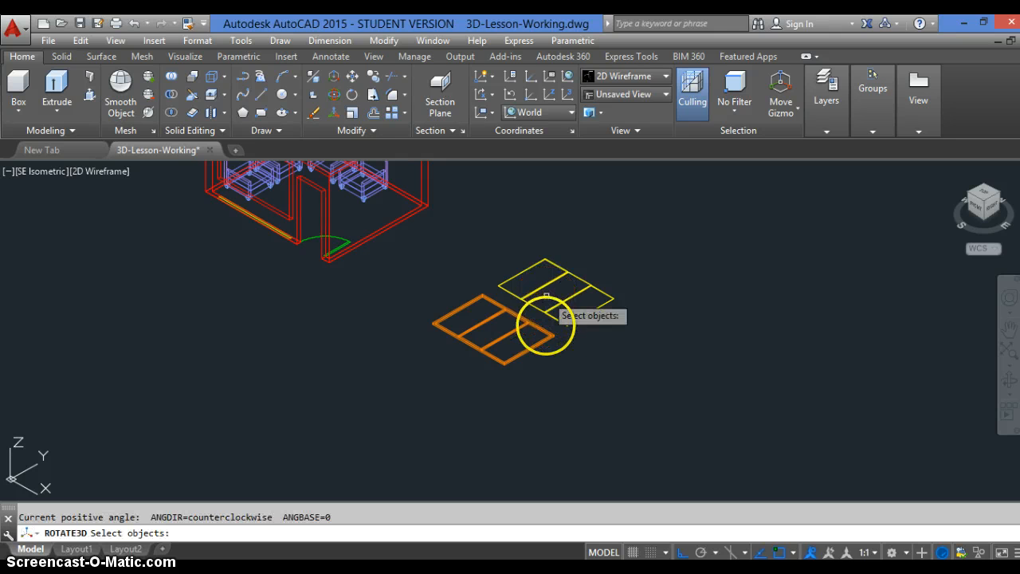
{"action": "left_click", "coordinate": [540, 332]}
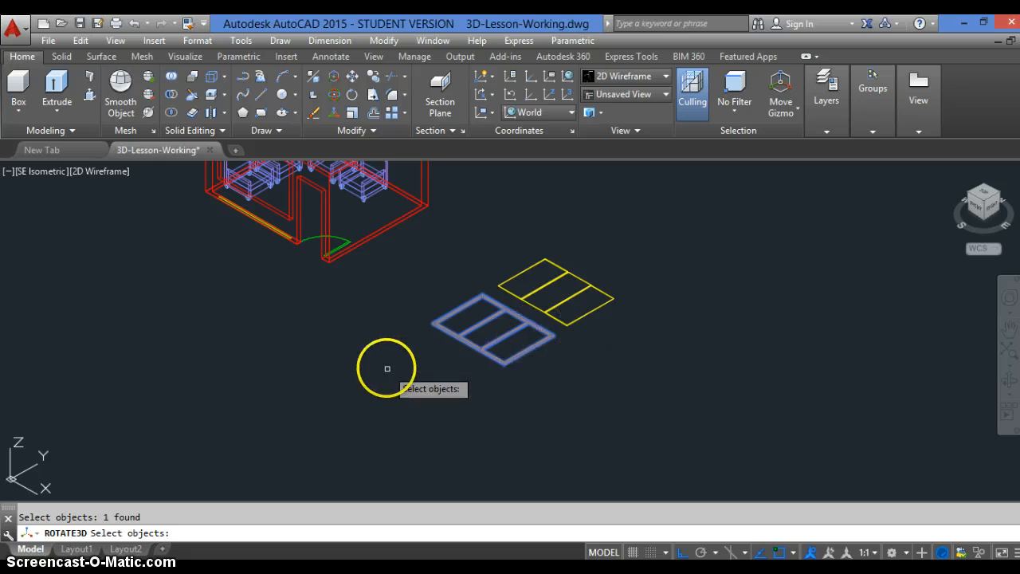
{"action": "key", "text": "Return"}
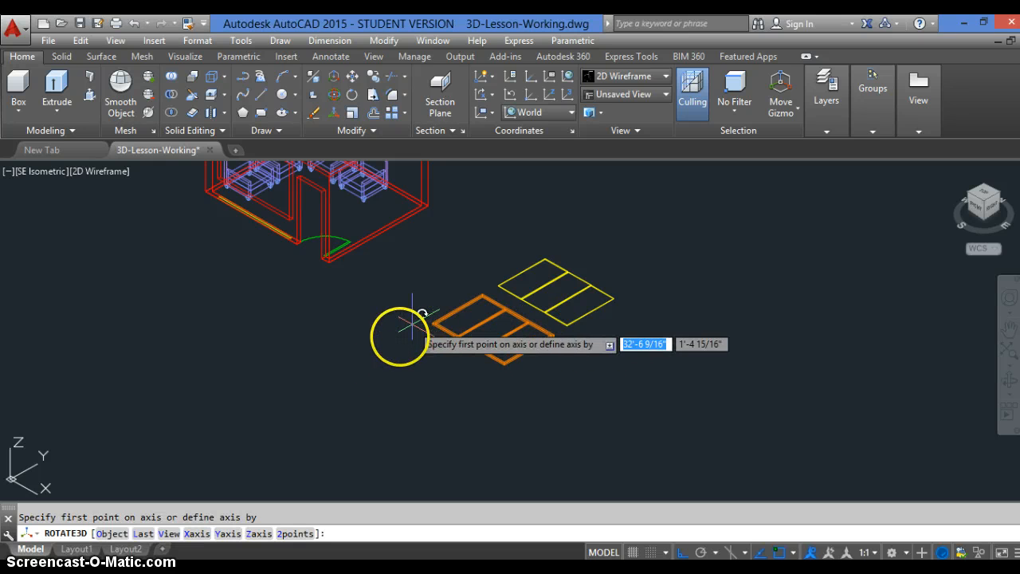
{"action": "left_click", "coordinate": [403, 333]}
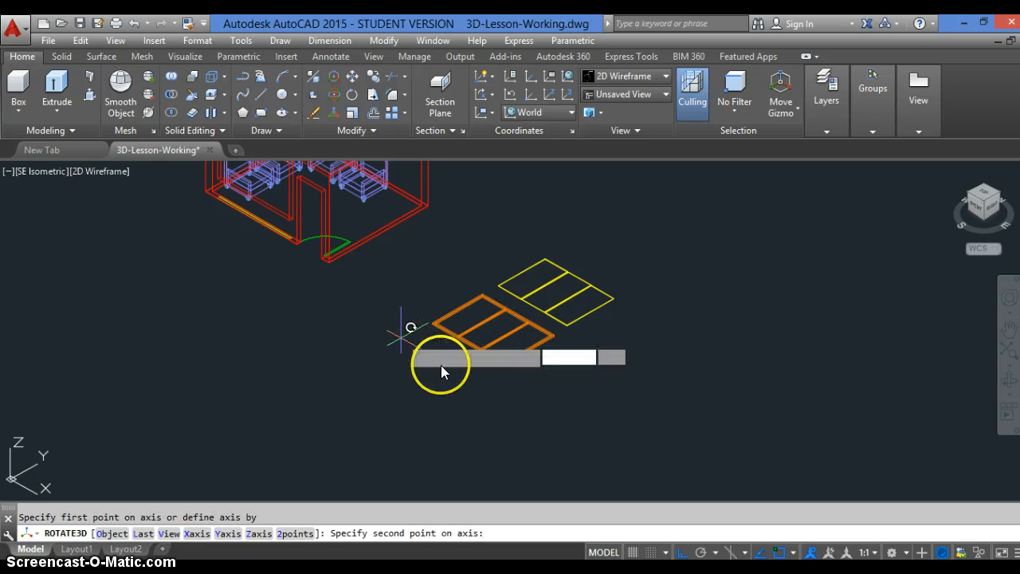
{"action": "left_click", "coordinate": [487, 388]}
{"action": "type", "text": "90"}
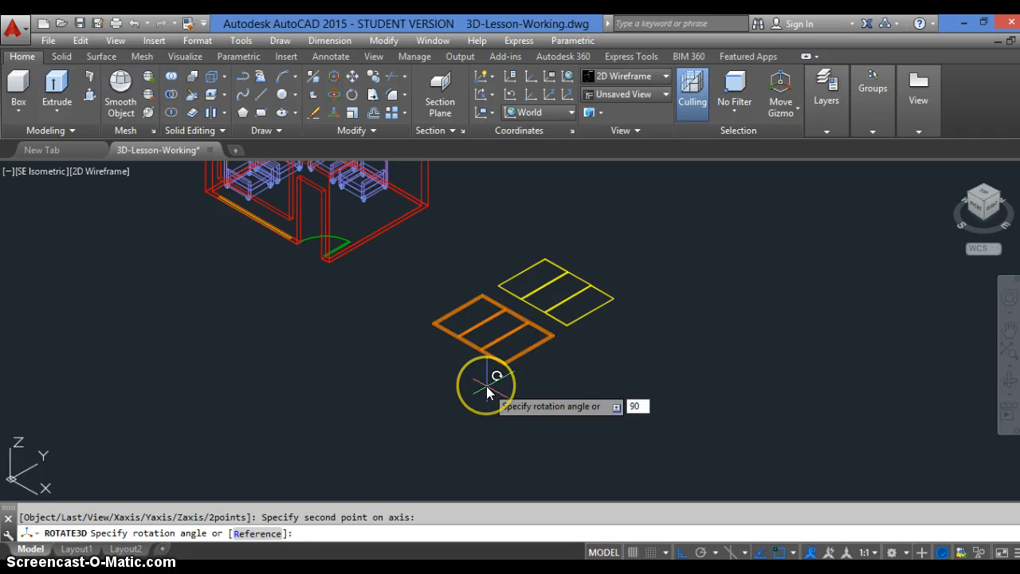
{"action": "key", "text": "Return"}
{"action": "key", "text": "Return"}
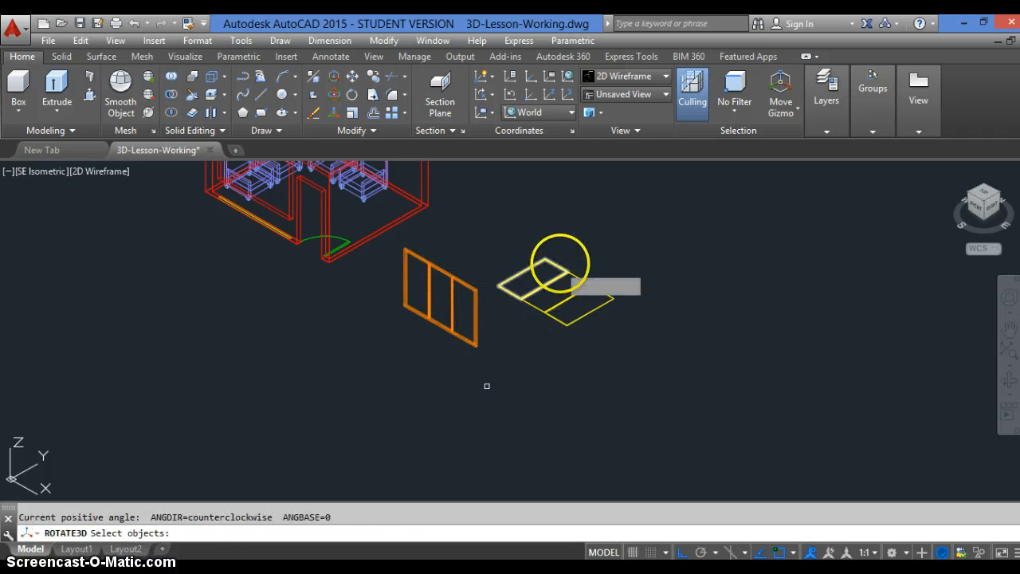
Rotate the three yellow glass panes upright with ROTATE3D, 90 degrees about a two-point axis parallel to X
{"action": "left_click", "coordinate": [609, 246]}
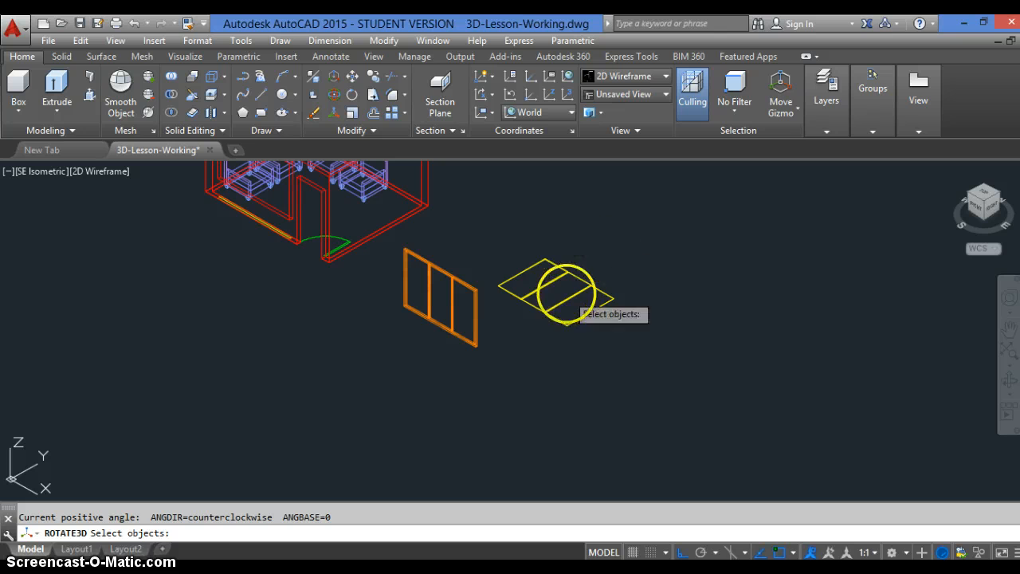
{"action": "left_click", "coordinate": [536, 322]}
{"action": "key", "text": "Return"}
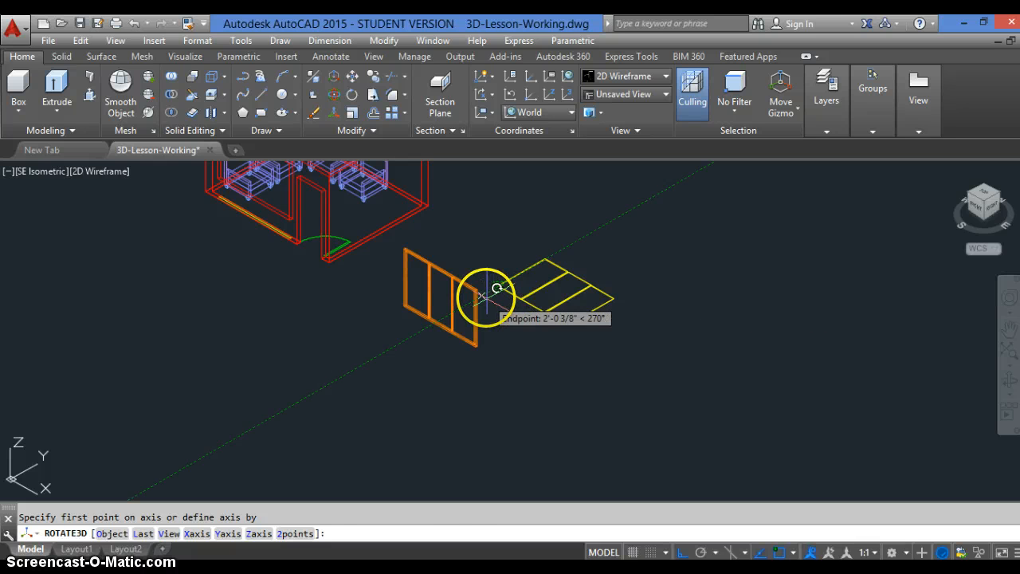
{"action": "left_click", "coordinate": [497, 288]}
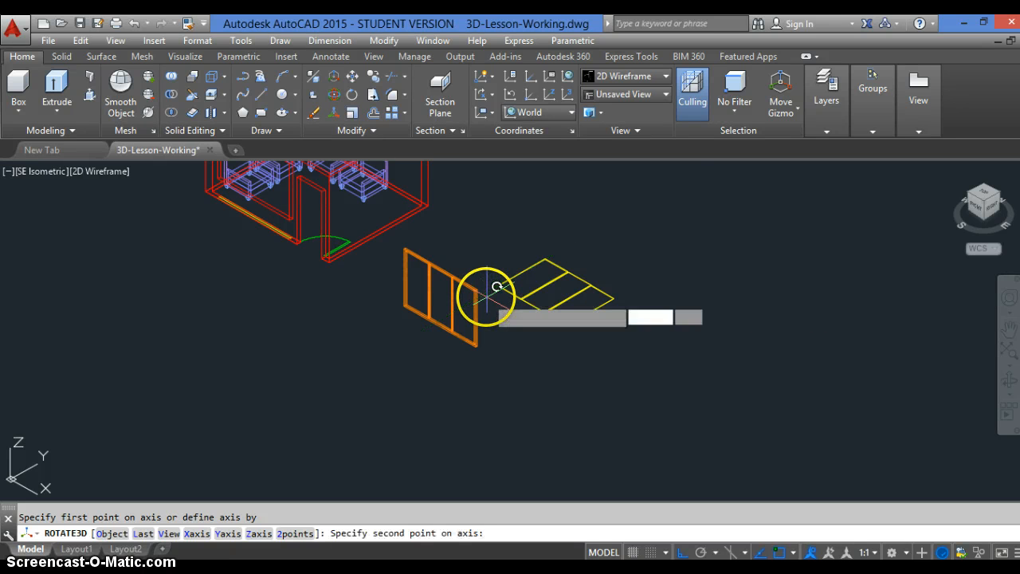
{"action": "left_click", "coordinate": [577, 350]}
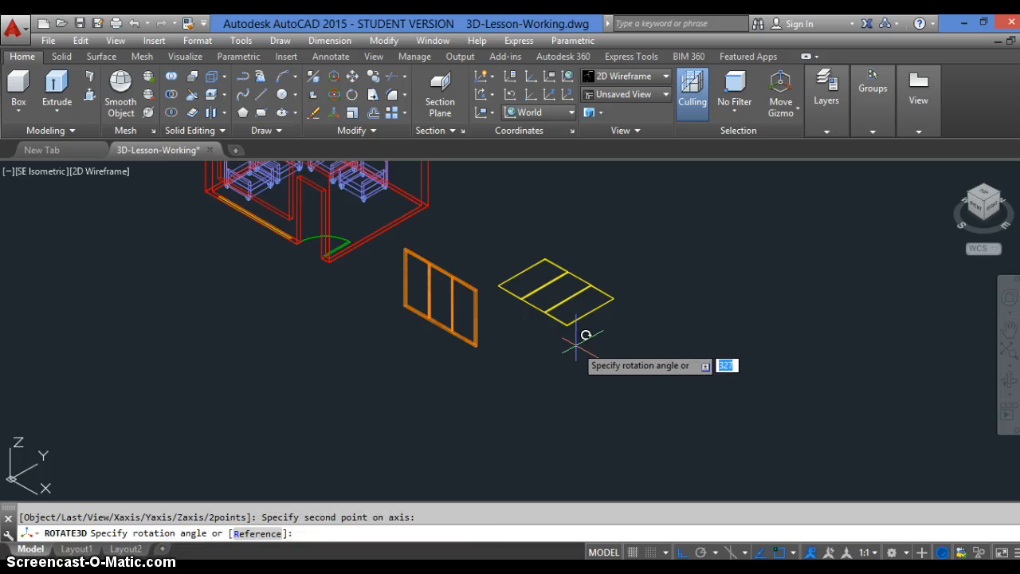
{"action": "key", "text": "Return"}
{"action": "scroll", "coordinate": [526, 270], "scroll_direction": "up", "scroll_amount": 2}
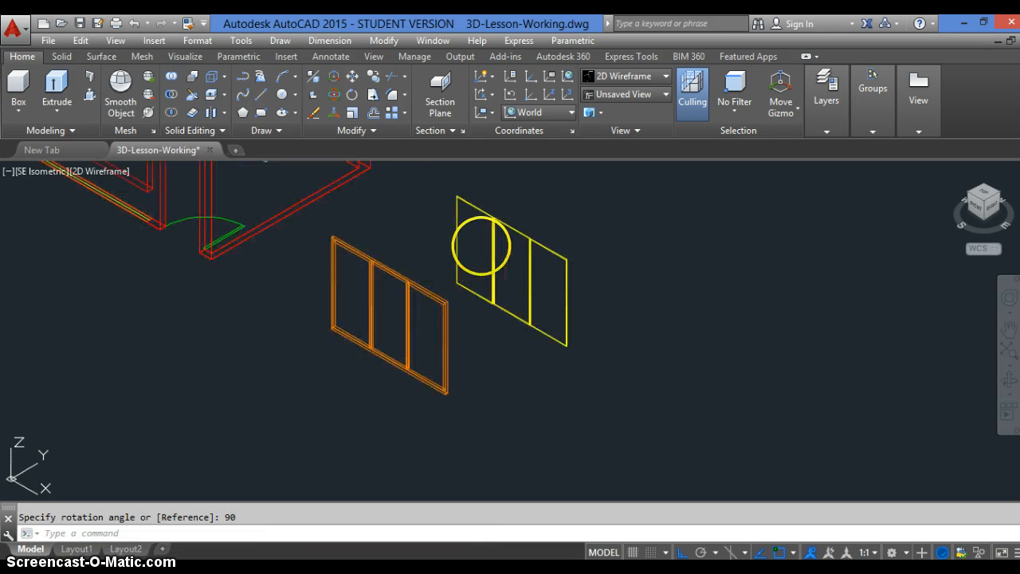
{"action": "left_click", "coordinate": [526, 270]}
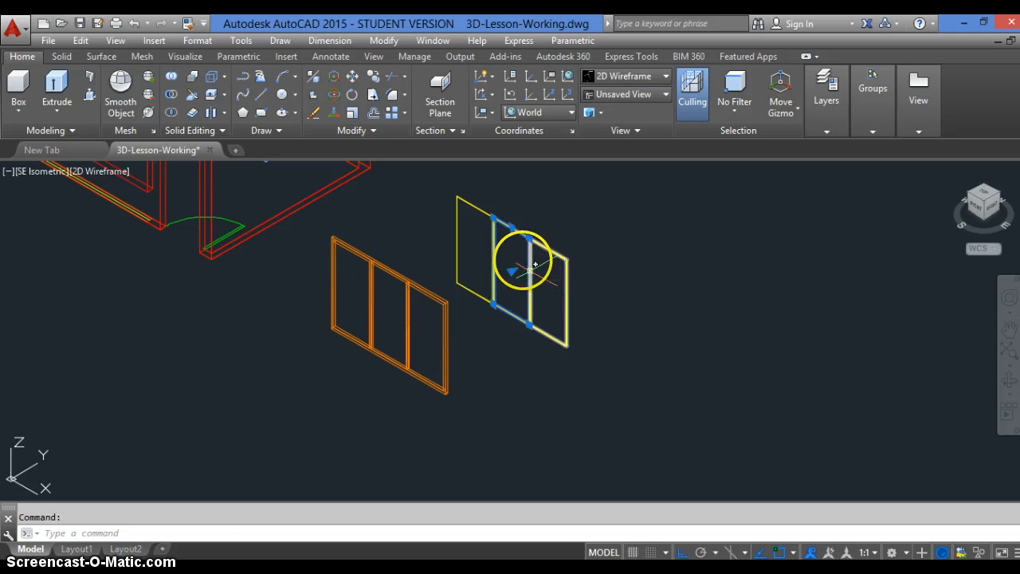
{"action": "left_click", "coordinate": [495, 219]}
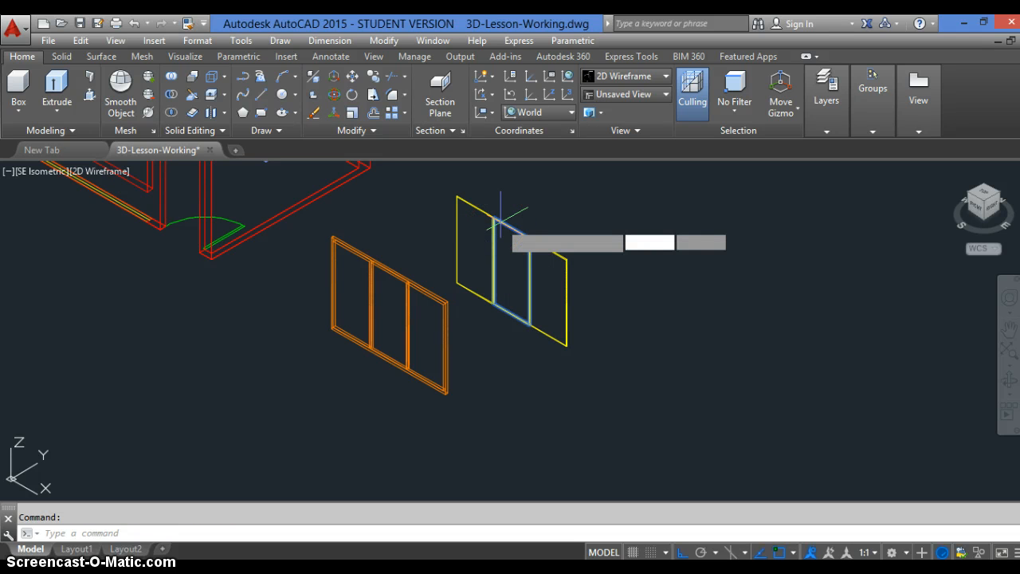
{"action": "key", "text": "Return"}
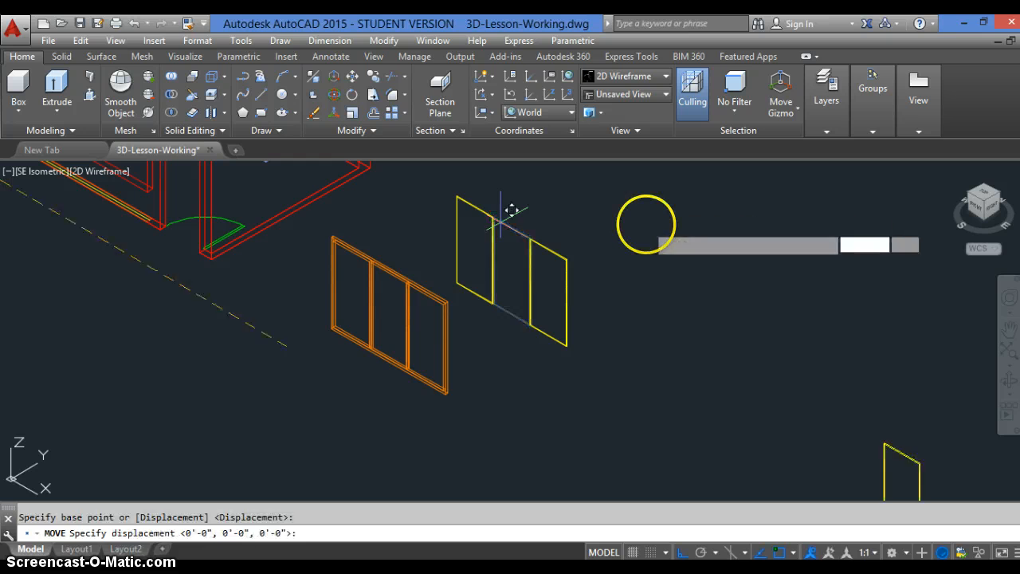
{"action": "key", "text": "Escape"}
{"action": "key", "text": "Escape"}
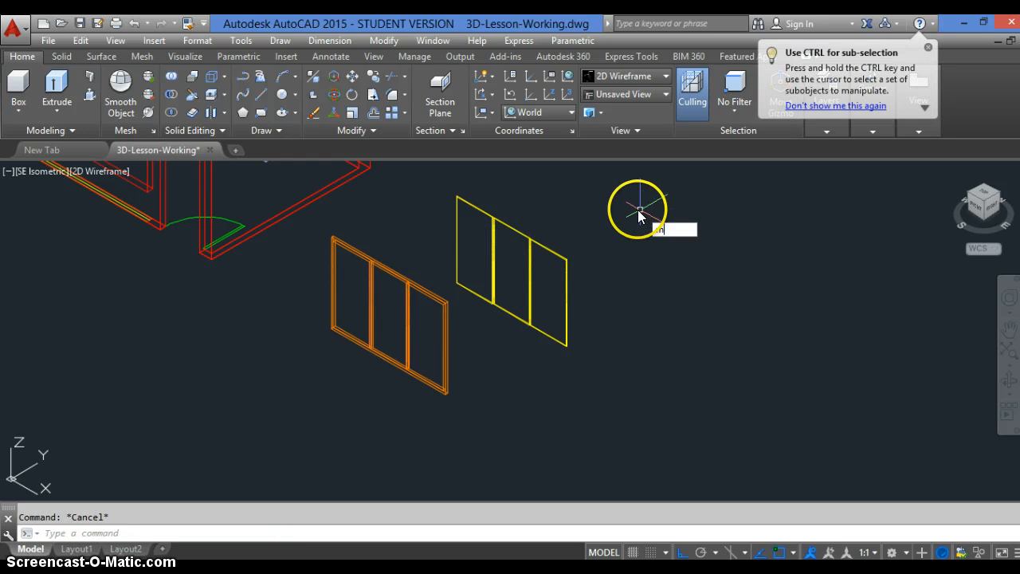
Move the three yellow glass panes into the orange frame, matching the midpoints of the short edges at their lower-right corners
{"action": "key", "text": "Return"}
{"action": "left_click", "coordinate": [580, 182]}
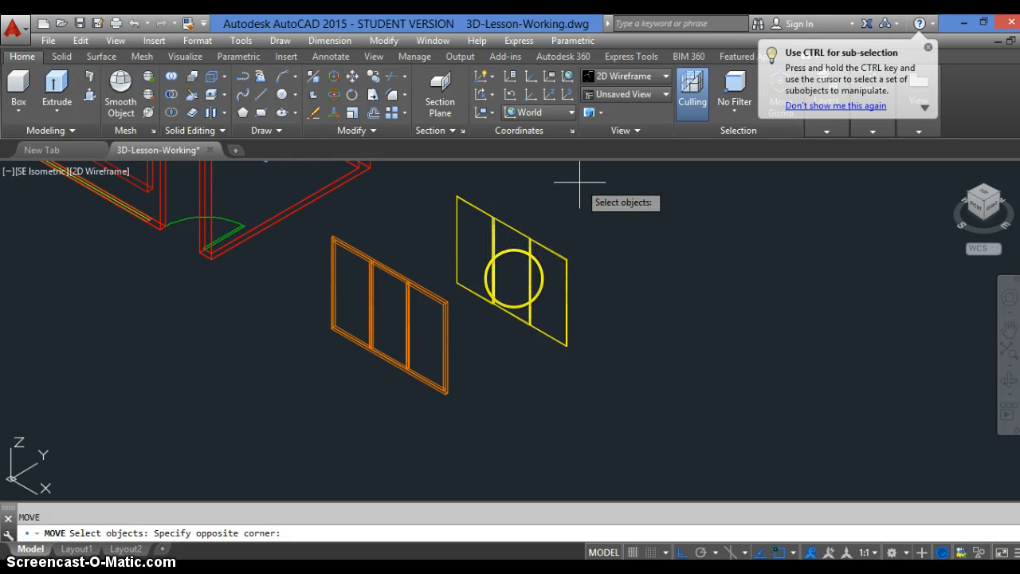
{"action": "left_click", "coordinate": [476, 329]}
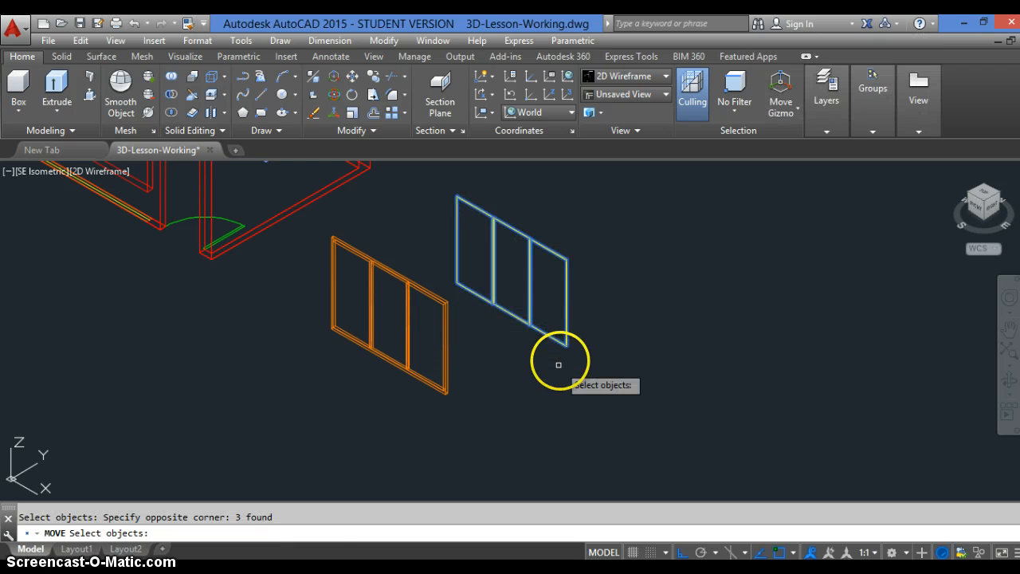
{"action": "key", "text": "Return"}
{"action": "scroll", "coordinate": [560, 350], "scroll_direction": "up", "scroll_amount": 4}
{"action": "scroll", "coordinate": [564, 348], "scroll_direction": "up", "scroll_amount": 5}
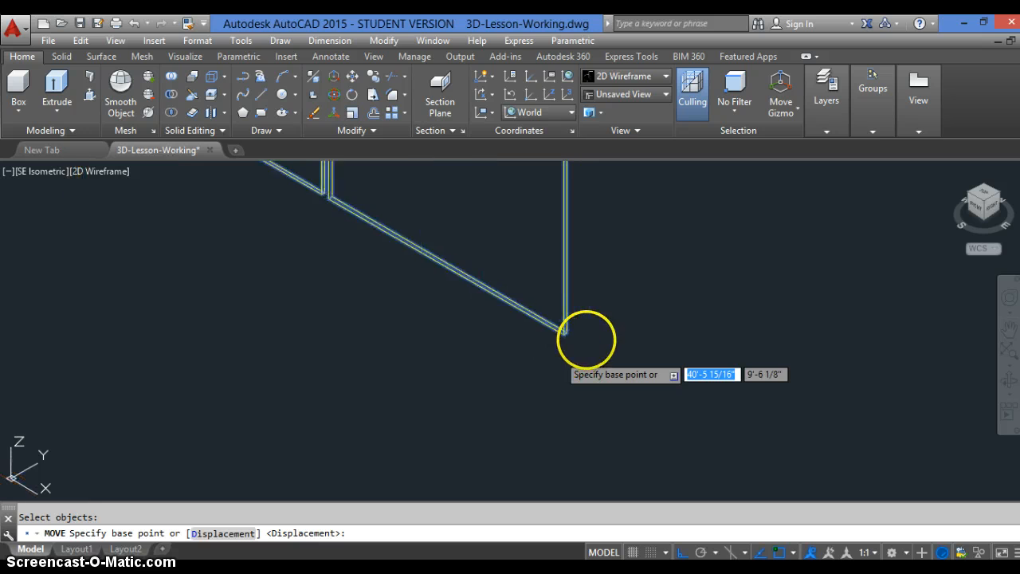
{"action": "scroll", "coordinate": [534, 388], "scroll_direction": "up", "scroll_amount": 1}
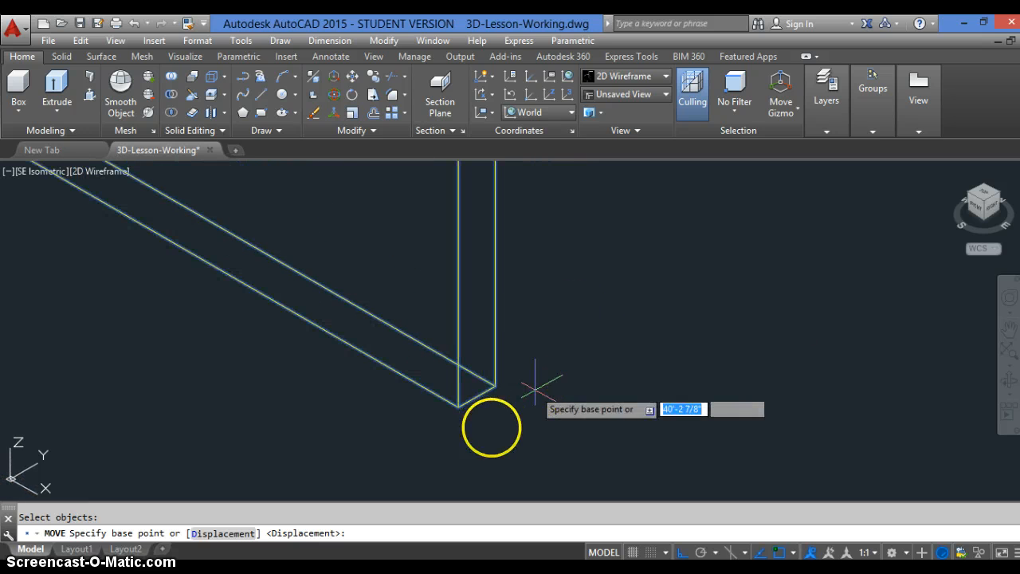
{"action": "left_click", "coordinate": [480, 392]}
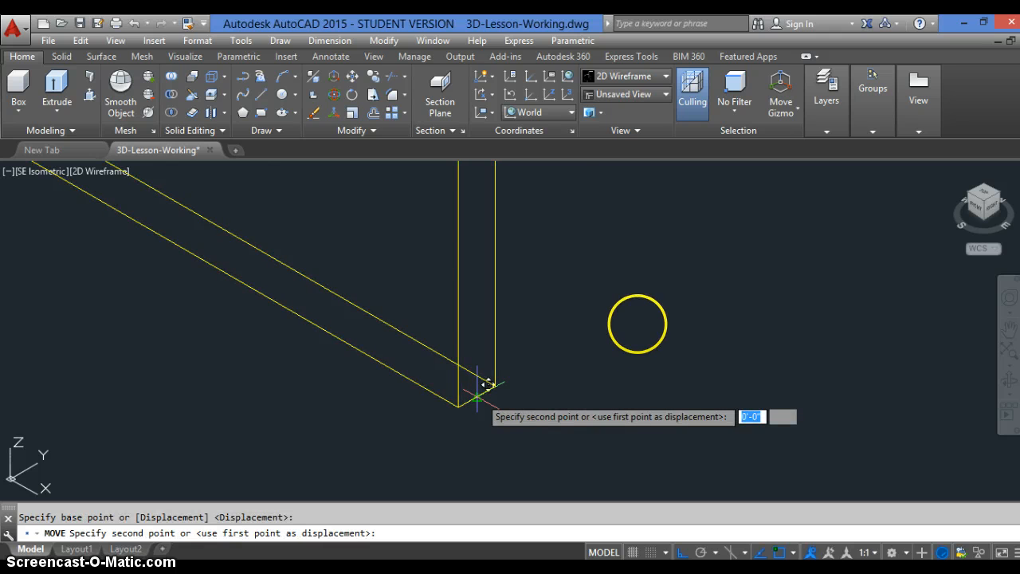
{"action": "scroll", "coordinate": [487, 385], "scroll_direction": "down", "scroll_amount": 4}
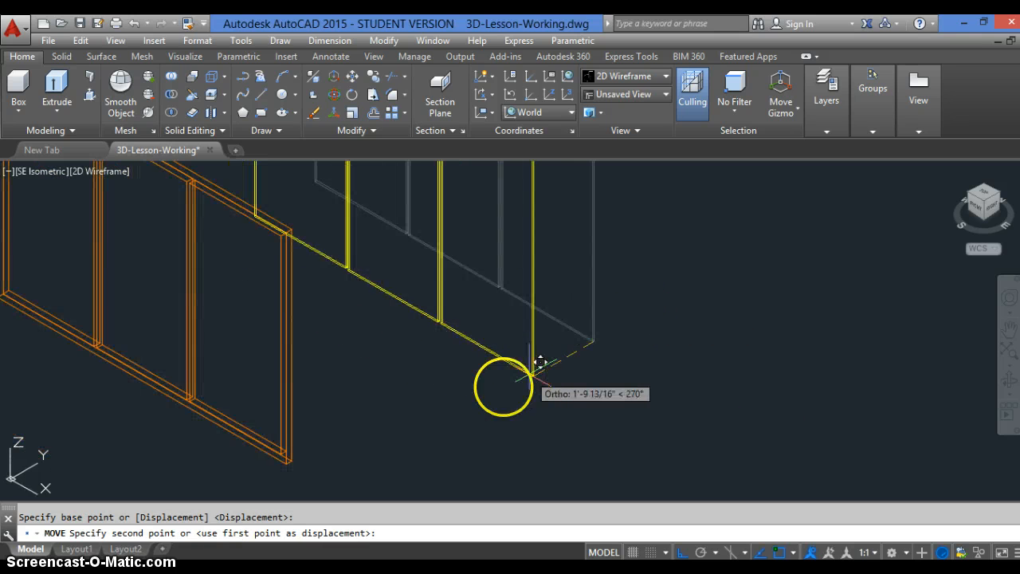
{"action": "scroll", "coordinate": [239, 483], "scroll_direction": "up", "scroll_amount": 5}
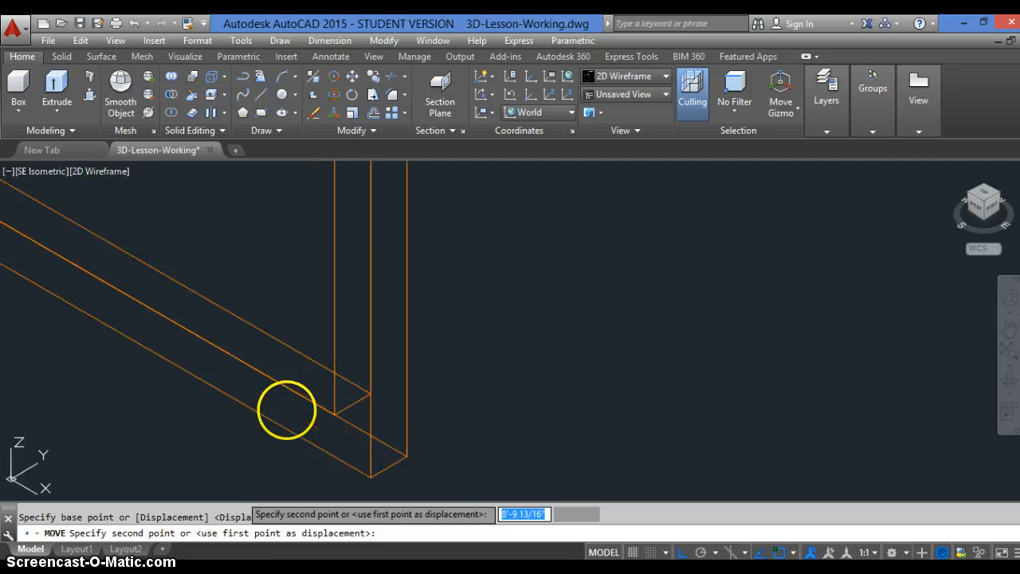
{"action": "scroll", "coordinate": [287, 410], "scroll_direction": "up", "scroll_amount": 2}
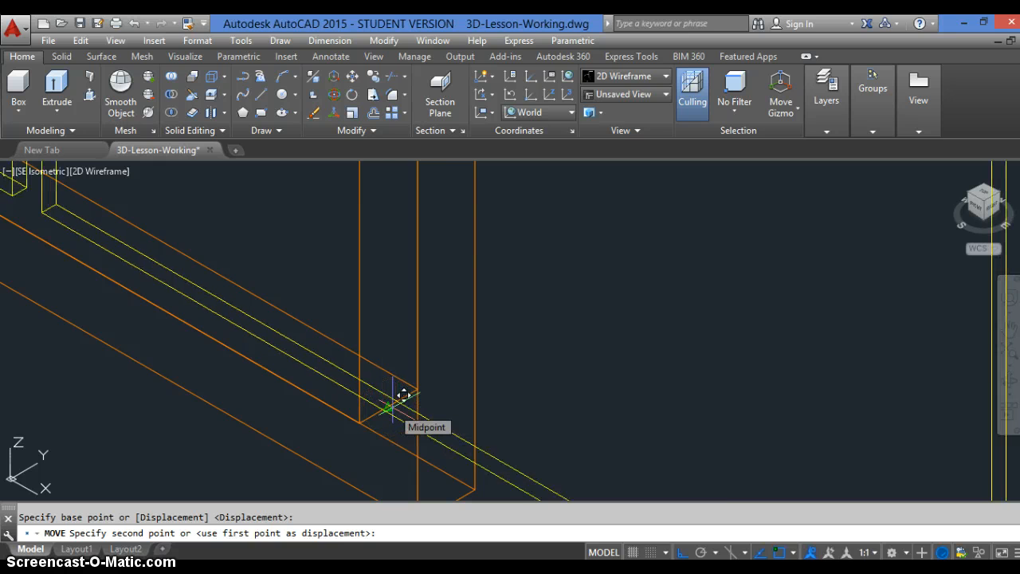
{"action": "left_click", "coordinate": [401, 399]}
Inspect the assembled window with hidden lines removed using HIDE, and regenerate the wireframe display
{"action": "scroll", "coordinate": [529, 410], "scroll_direction": "down", "scroll_amount": 4}
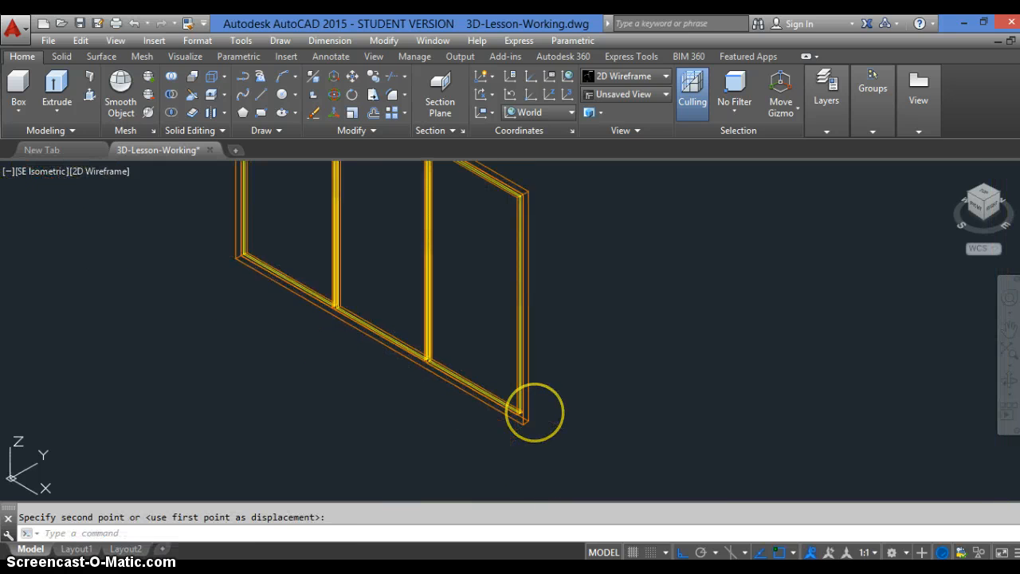
{"action": "scroll", "coordinate": [534, 412], "scroll_direction": "down", "scroll_amount": 2}
{"action": "scroll", "coordinate": [368, 467], "scroll_direction": "up", "scroll_amount": 2}
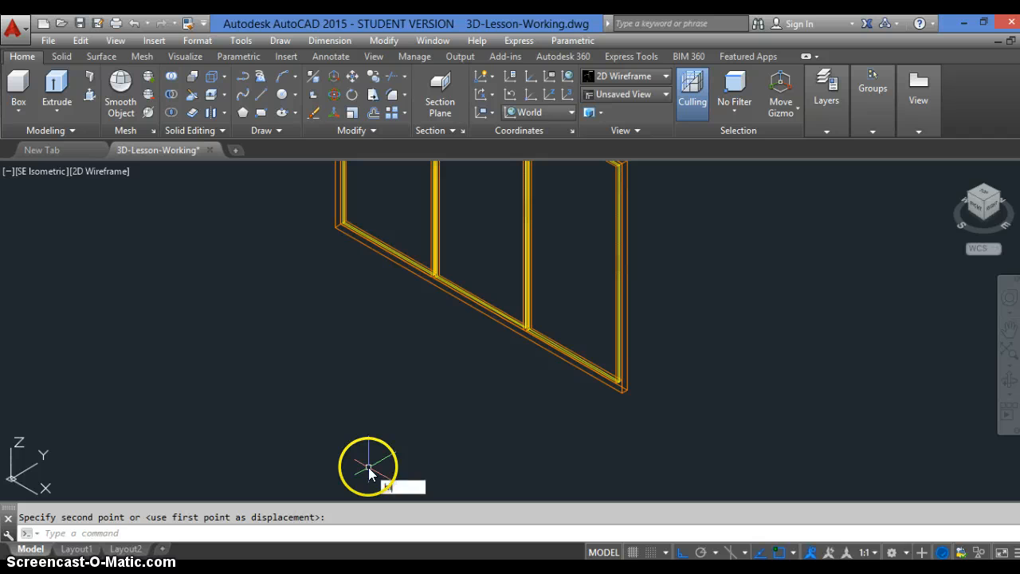
{"action": "type", "text": "ide"}
{"action": "key", "text": "Return"}
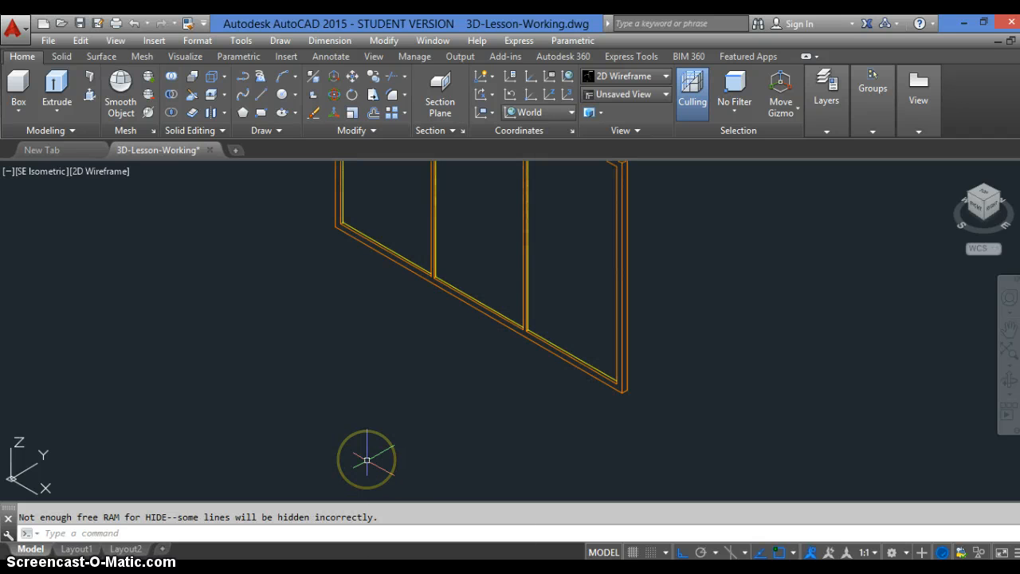
{"action": "type", "text": "re"}
{"action": "key", "text": "Return"}
{"action": "scroll", "coordinate": [373, 461], "scroll_direction": "down", "scroll_amount": 4}
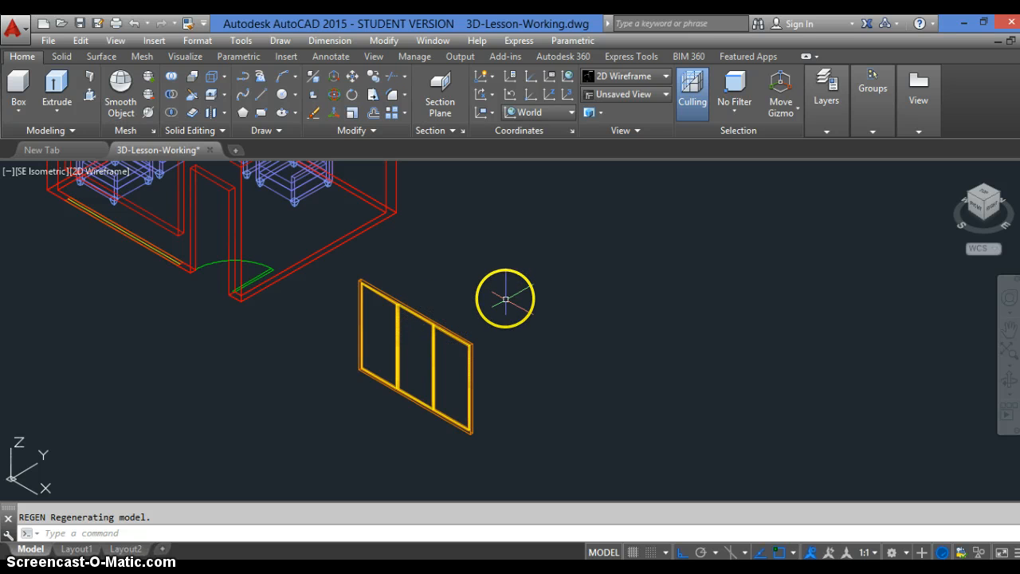
Move the frame and glass together into the wall opening, from the frame's lower-right edge midpoint to the midpoint of the opening's lower-right edge
{"action": "key", "text": "Return"}
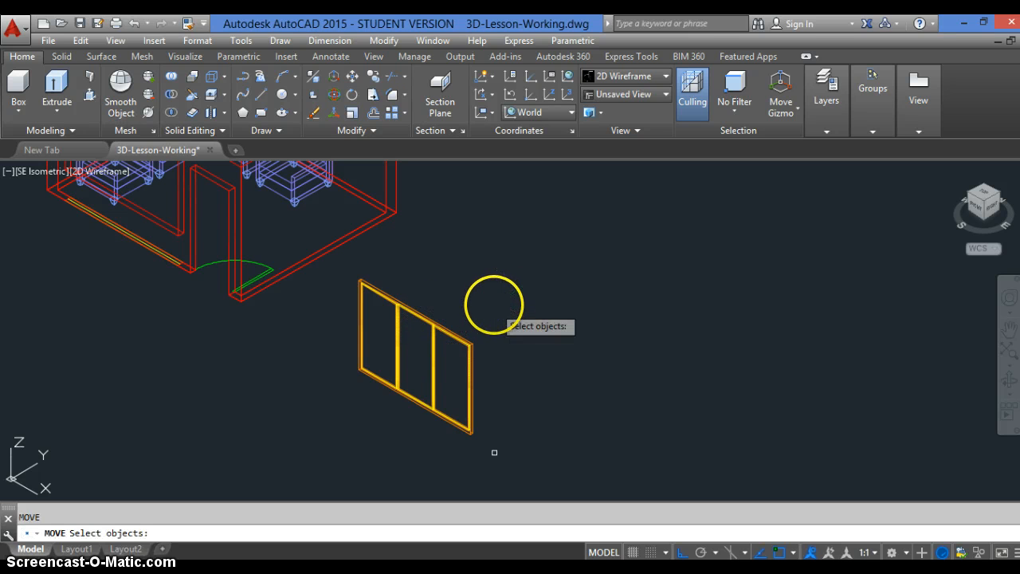
{"action": "left_click", "coordinate": [497, 294]}
{"action": "left_click", "coordinate": [421, 369]}
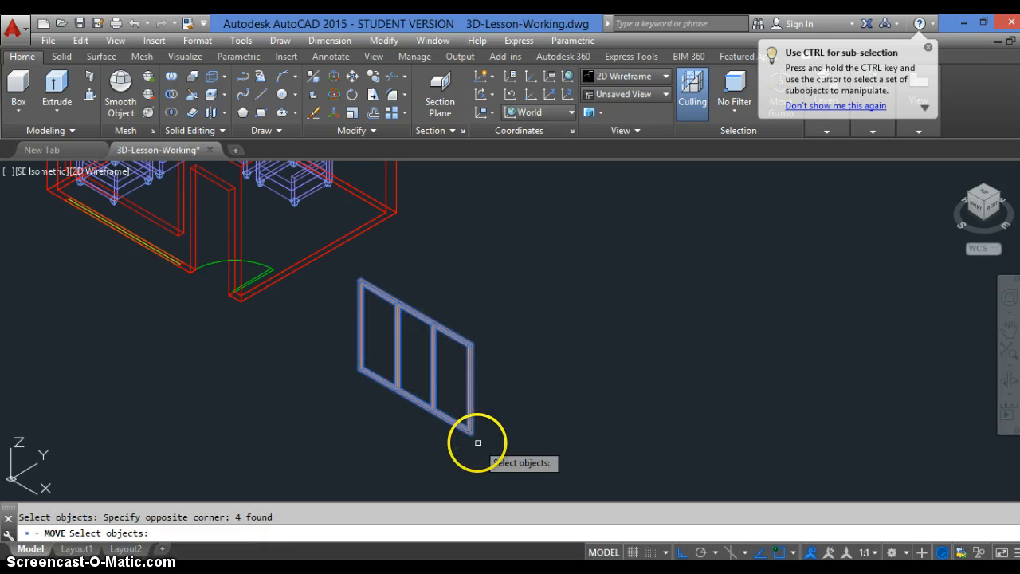
{"action": "key", "text": "Return"}
{"action": "scroll", "coordinate": [460, 428], "scroll_direction": "up", "scroll_amount": 6}
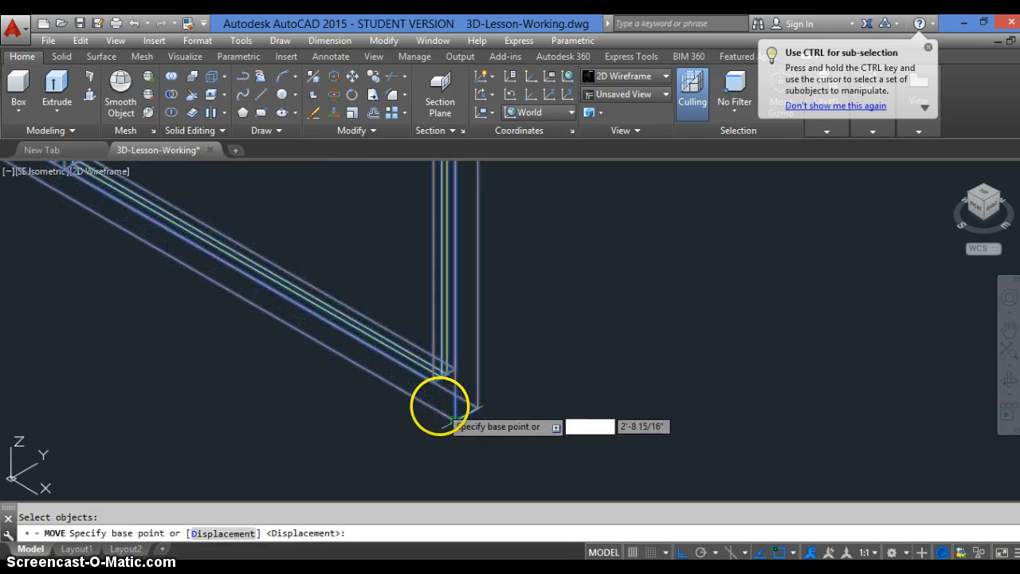
{"action": "scroll", "coordinate": [476, 404], "scroll_direction": "up", "scroll_amount": 2}
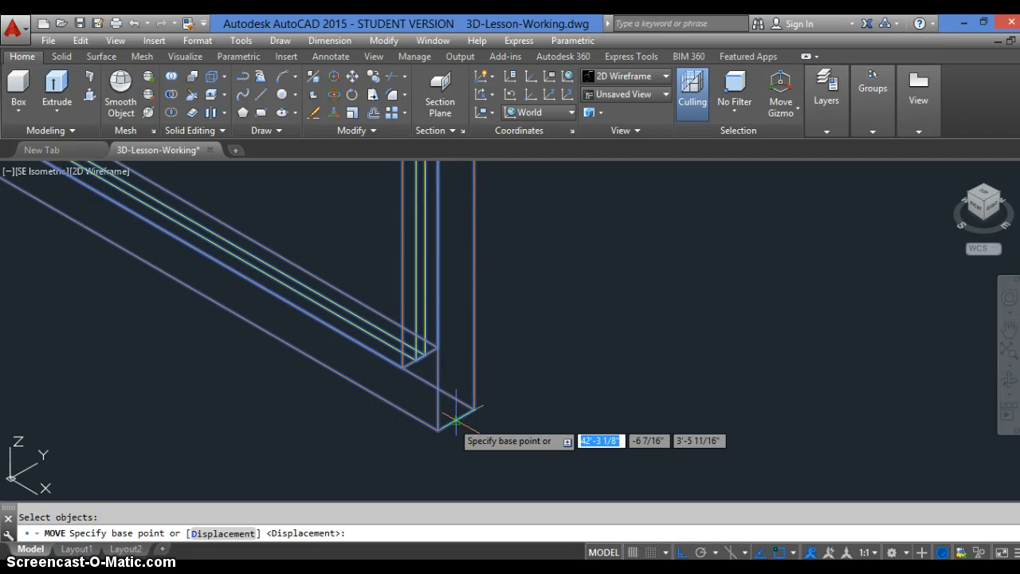
{"action": "left_click", "coordinate": [456, 420]}
{"action": "scroll", "coordinate": [574, 415], "scroll_direction": "down", "scroll_amount": 5}
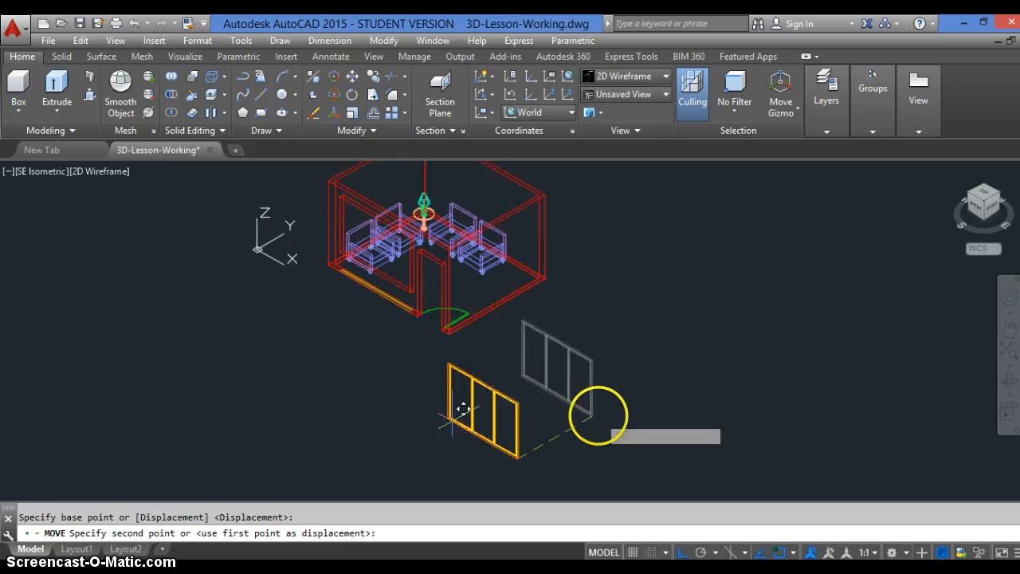
{"action": "scroll", "coordinate": [424, 321], "scroll_direction": "up", "scroll_amount": 6}
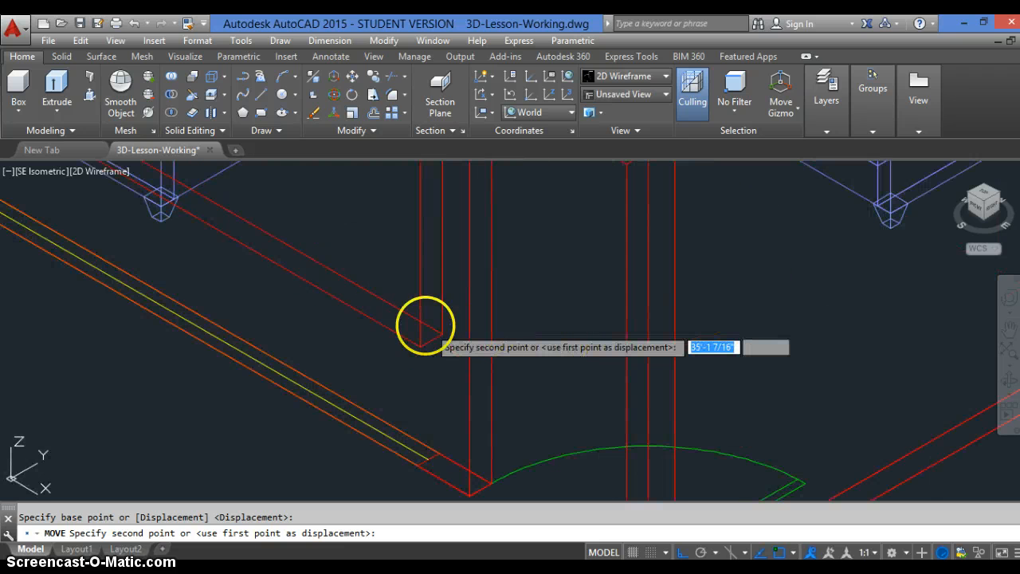
{"action": "scroll", "coordinate": [411, 331], "scroll_direction": "up", "scroll_amount": 2}
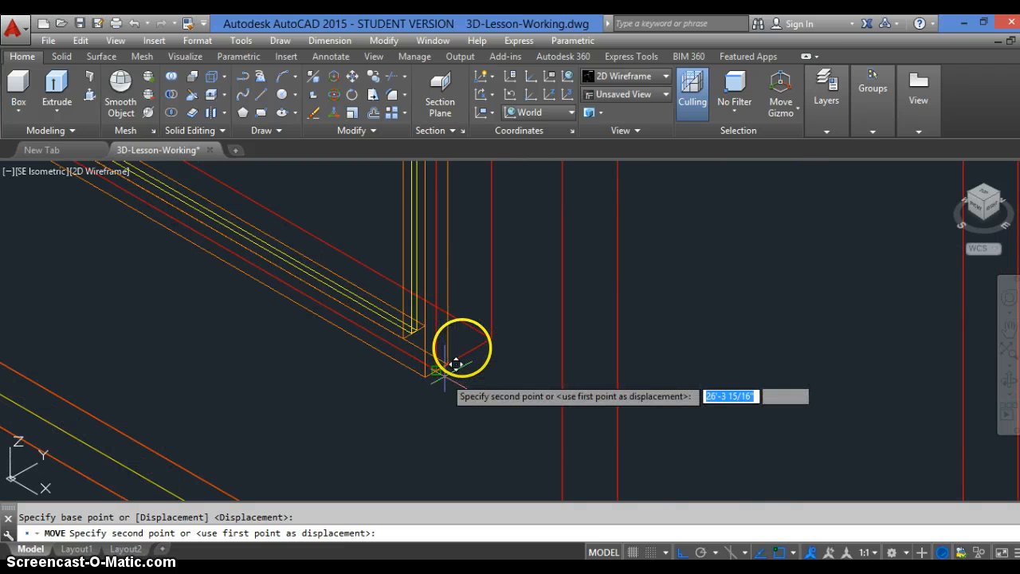
{"action": "left_click", "coordinate": [466, 349]}
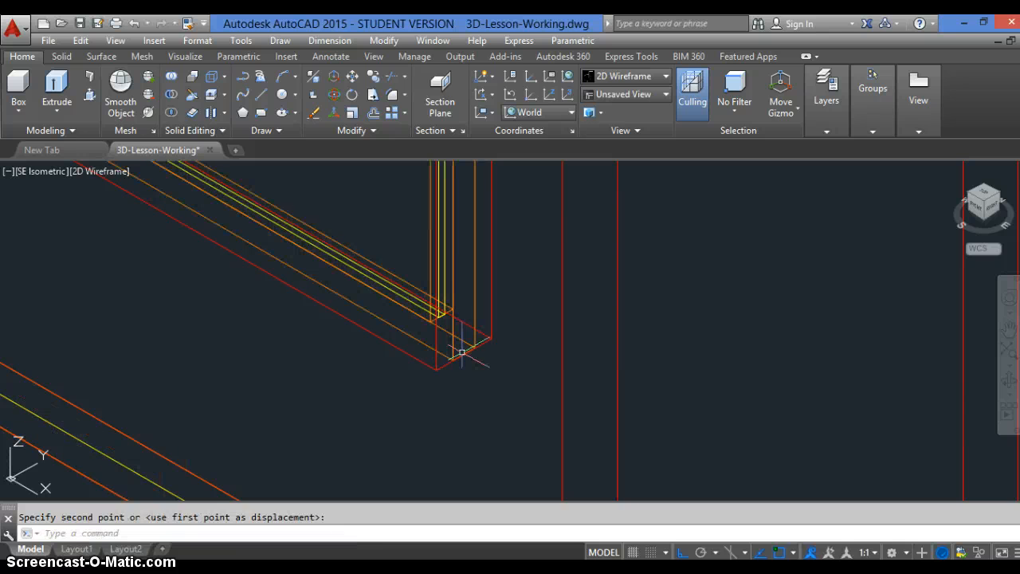
{"action": "scroll", "coordinate": [461, 391], "scroll_direction": "down", "scroll_amount": 4}
{"action": "scroll", "coordinate": [490, 390], "scroll_direction": "down", "scroll_amount": 4}
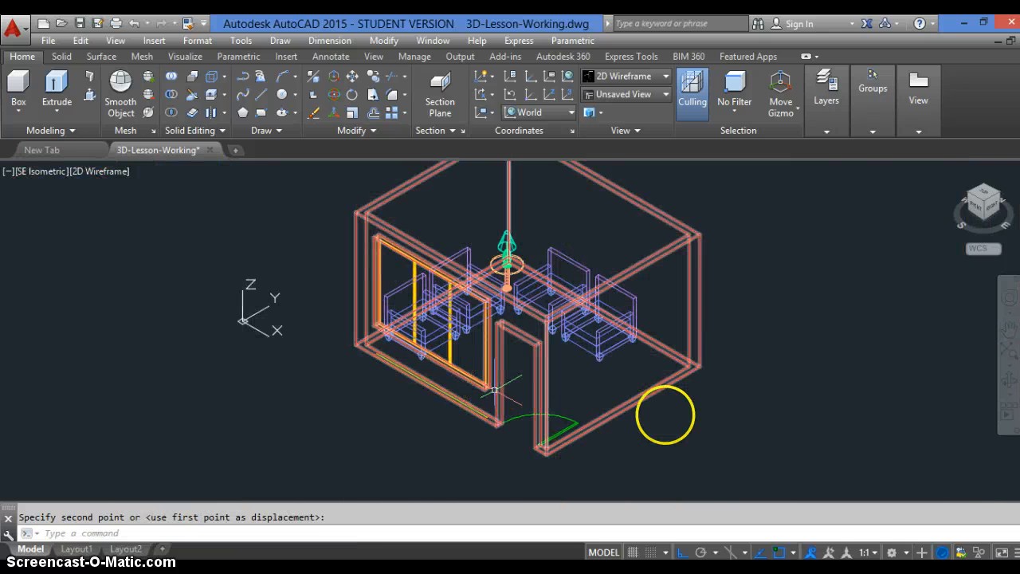
{"action": "scroll", "coordinate": [667, 414], "scroll_direction": "up", "scroll_amount": 2}
{"action": "scroll", "coordinate": [667, 413], "scroll_direction": "down", "scroll_amount": 4}
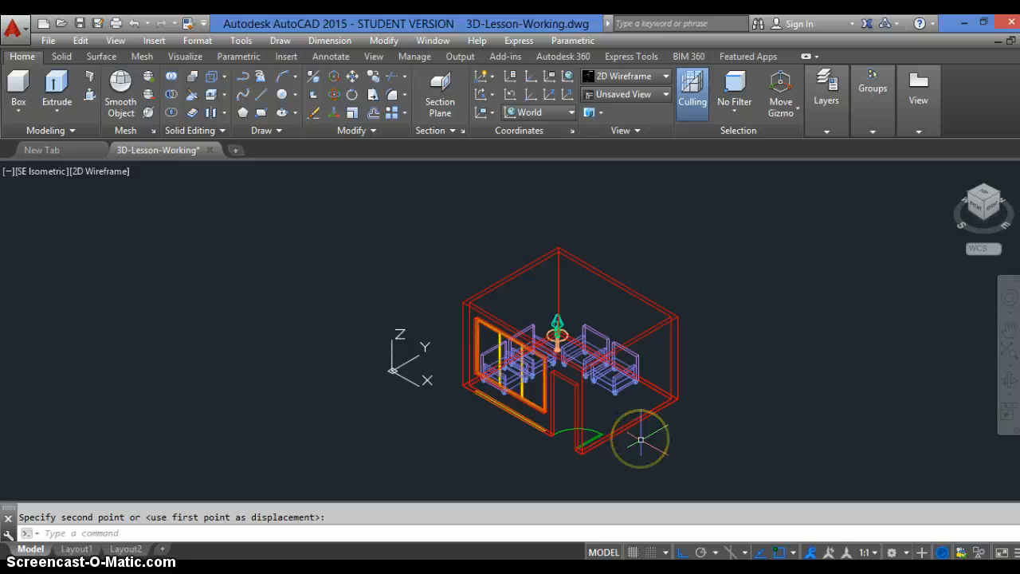
{"action": "key", "text": "Escape"}
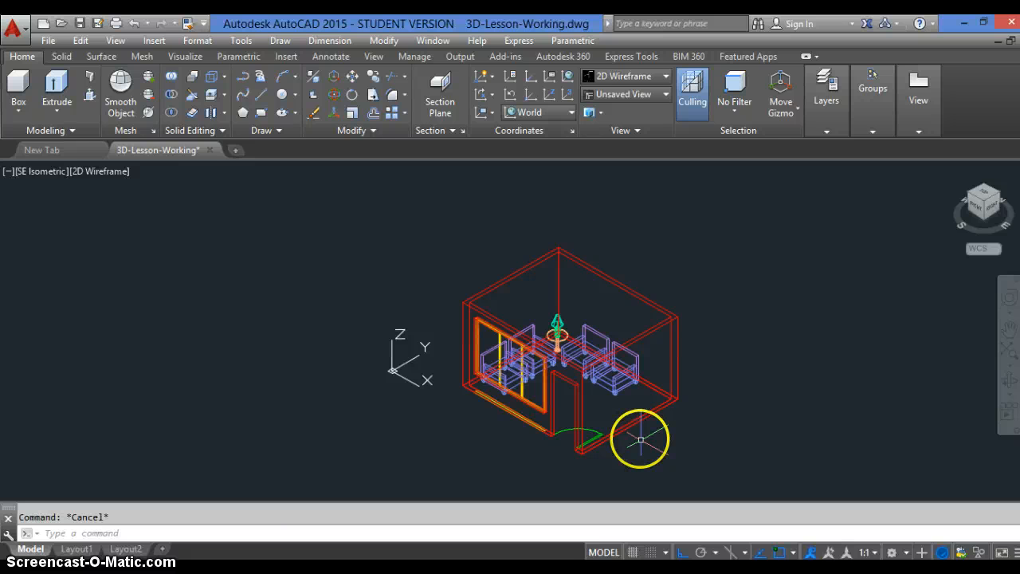
Create a 7' high box for the door, spanning opposite corners of the green door rectangle in the plan
{"action": "scroll", "coordinate": [612, 443], "scroll_direction": "up", "scroll_amount": 5}
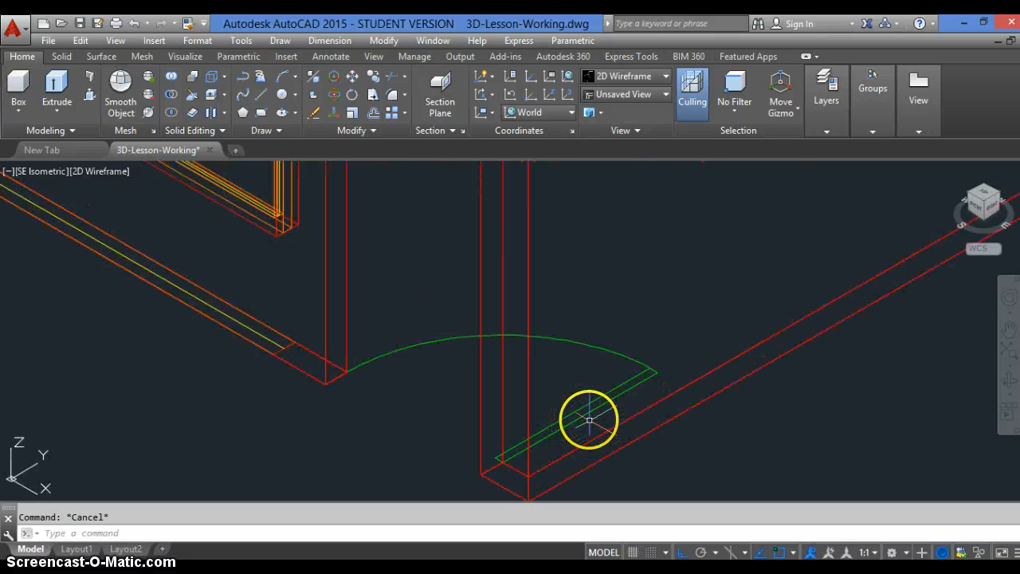
{"action": "type", "text": "box"}
{"action": "key", "text": "Return"}
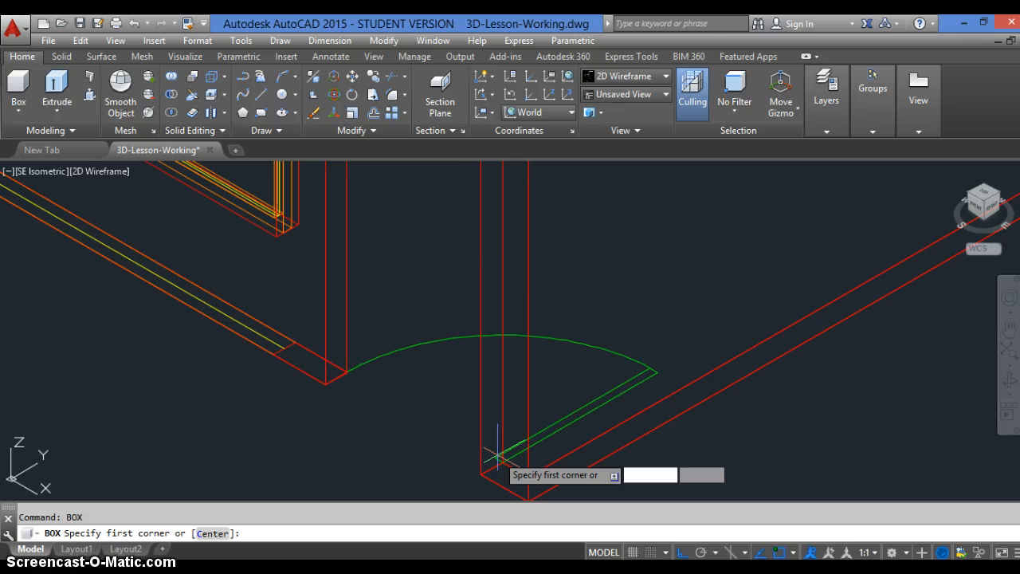
{"action": "scroll", "coordinate": [495, 459], "scroll_direction": "up", "scroll_amount": 2}
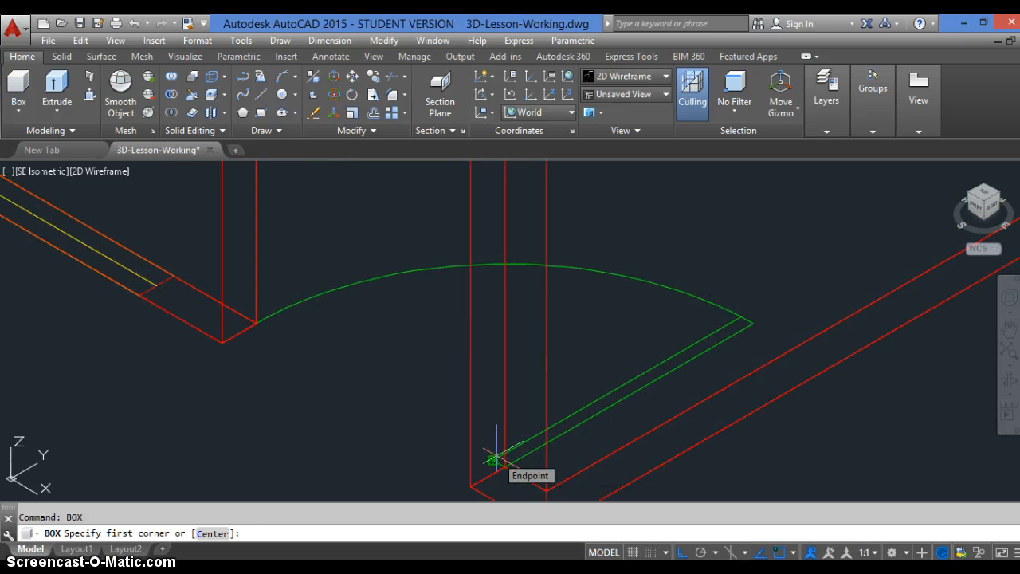
{"action": "left_click", "coordinate": [495, 459]}
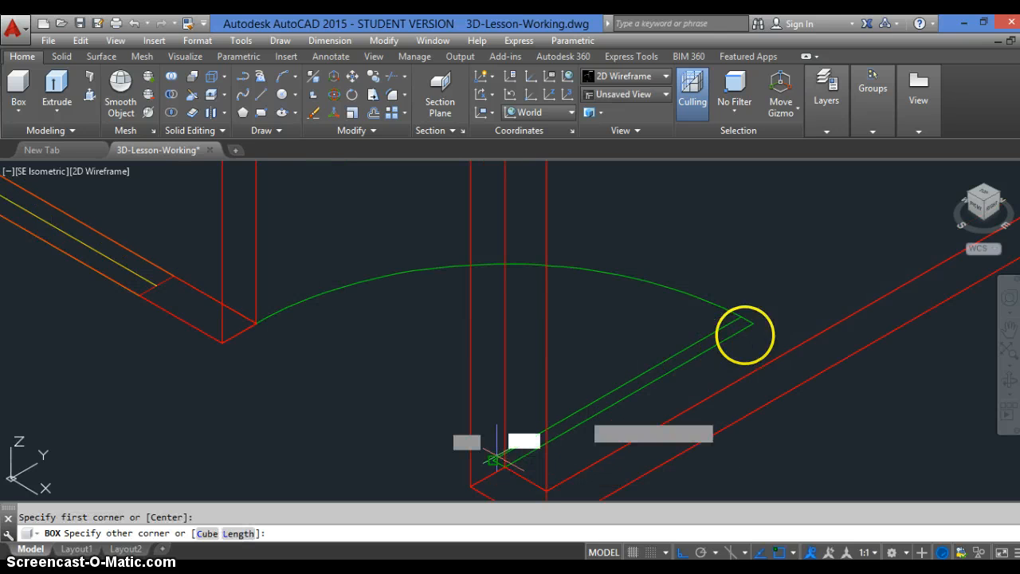
{"action": "left_click", "coordinate": [752, 319]}
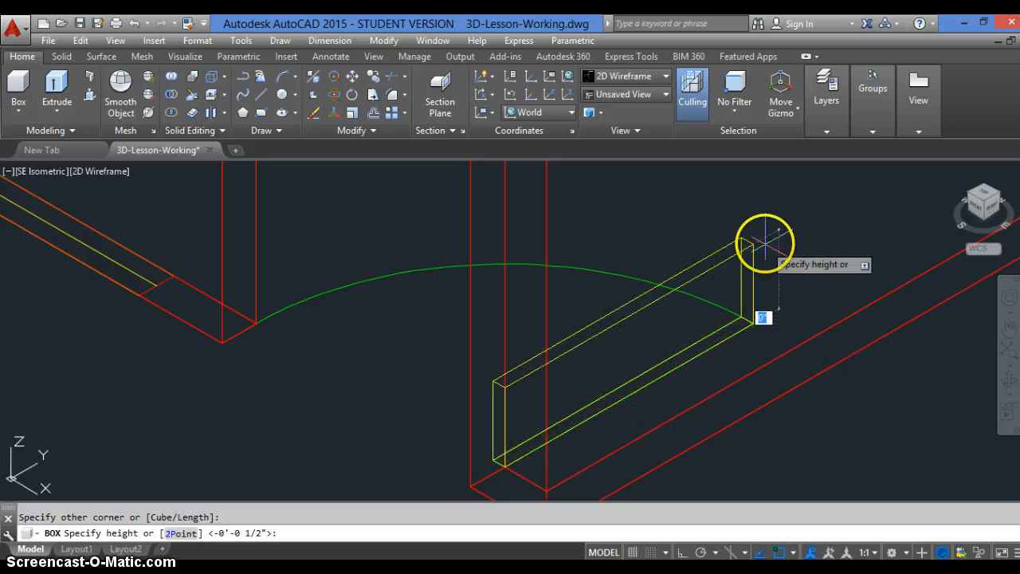
{"action": "type", "text": "7'"}
{"action": "key", "text": "Return"}
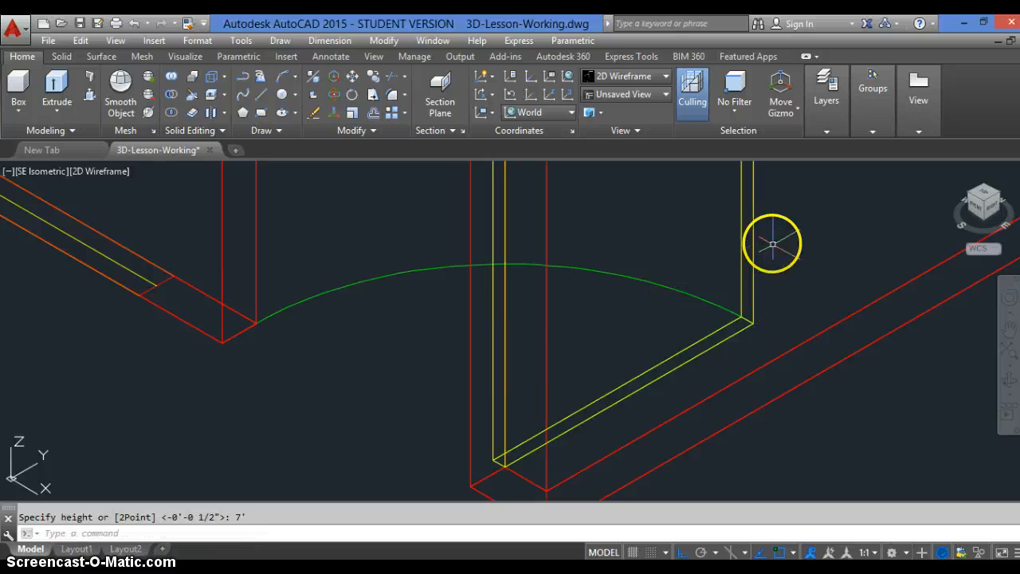
Match the properties of the green door swing arc onto the 3D door box
{"action": "scroll", "coordinate": [551, 414], "scroll_direction": "down", "scroll_amount": 4}
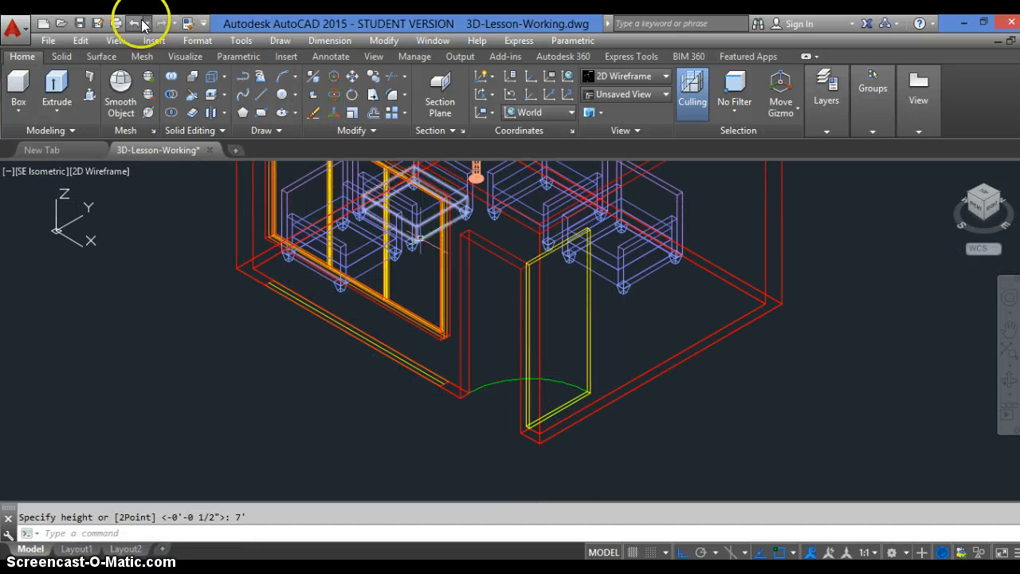
{"action": "left_click", "coordinate": [497, 383]}
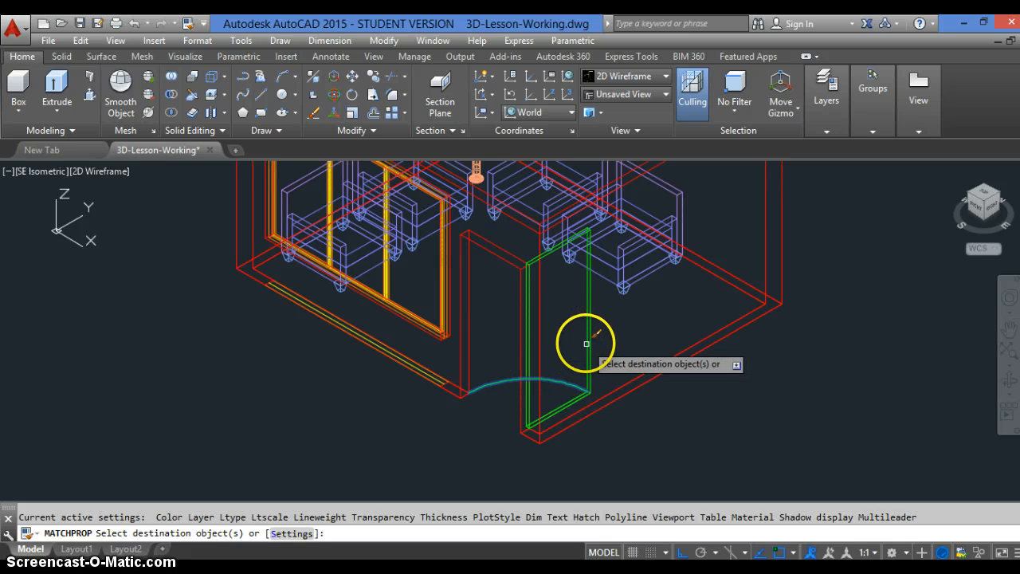
{"action": "key", "text": "Return"}
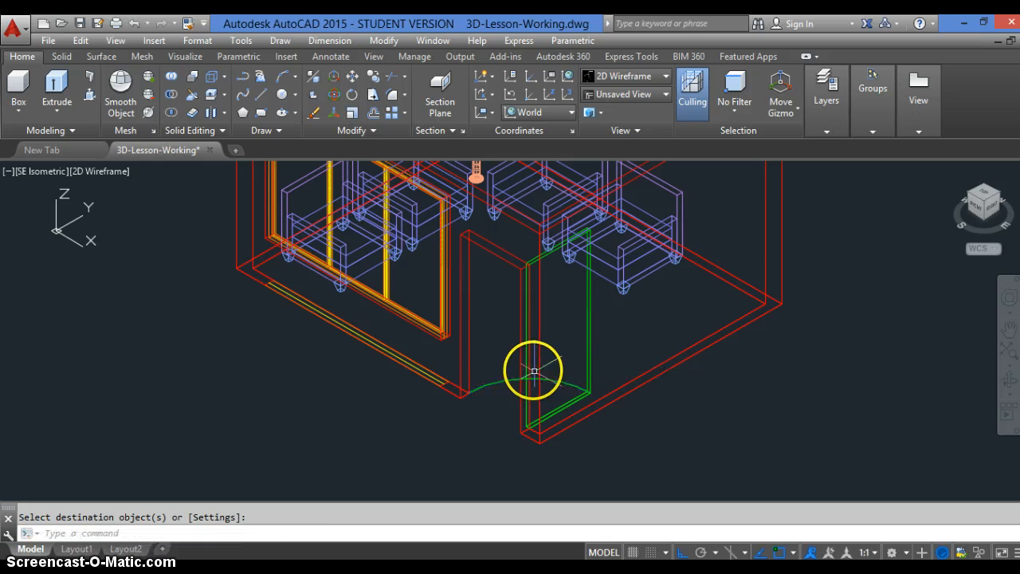
Erase the green door swing arc and the leftover 2D door linework at the base of the 3D door
{"action": "type", "text": "e"}
{"action": "key", "text": "Return"}
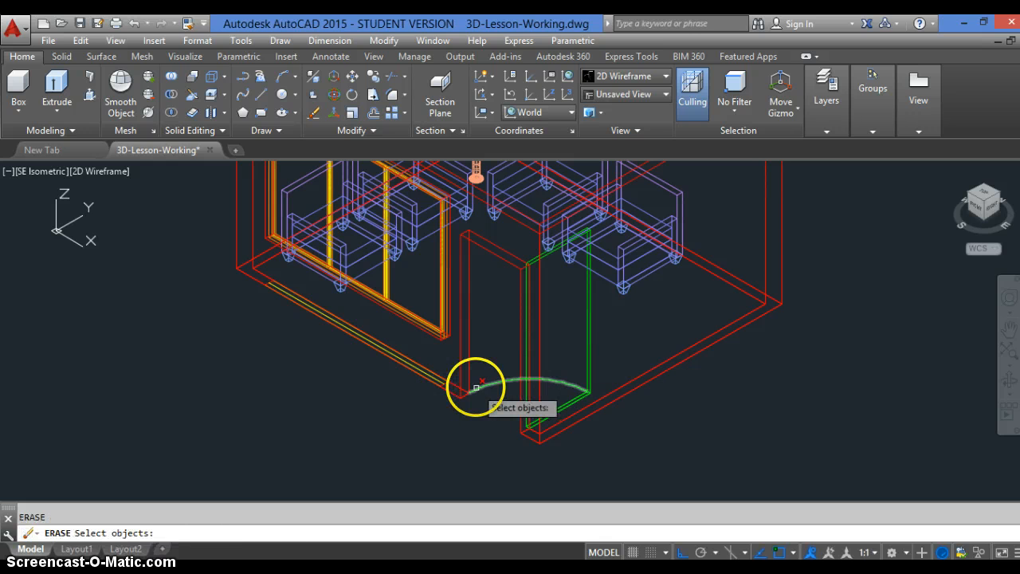
{"action": "left_click", "coordinate": [475, 387]}
{"action": "key", "text": "Return"}
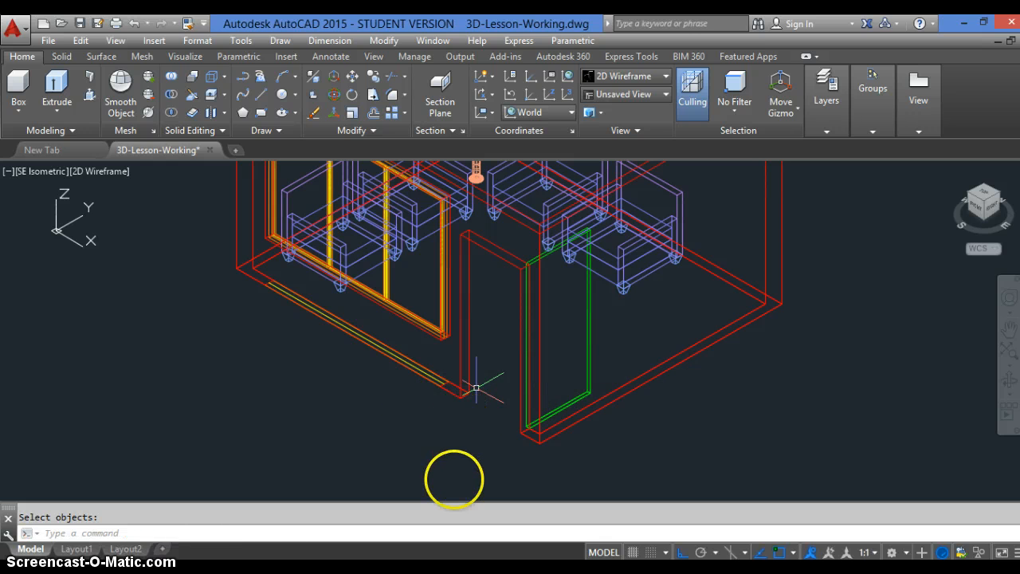
{"action": "type", "text": "e"}
{"action": "key", "text": "Return"}
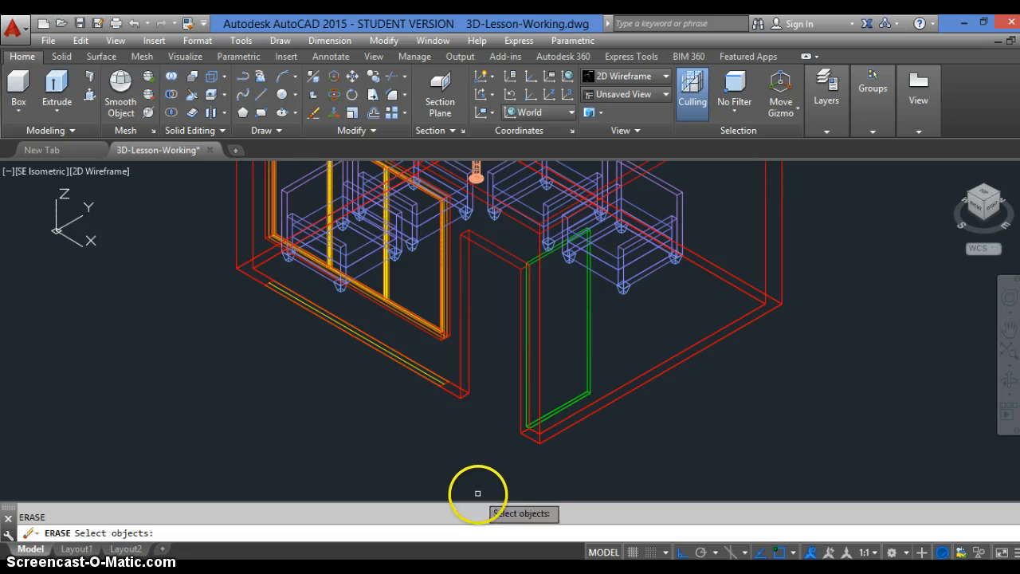
{"action": "left_click", "coordinate": [497, 455]}
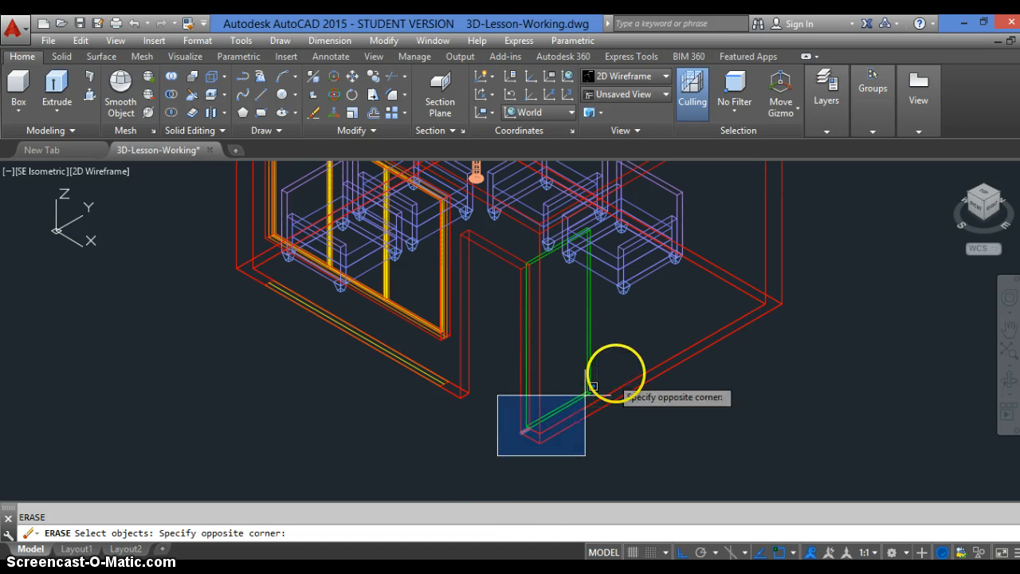
{"action": "left_click", "coordinate": [622, 368]}
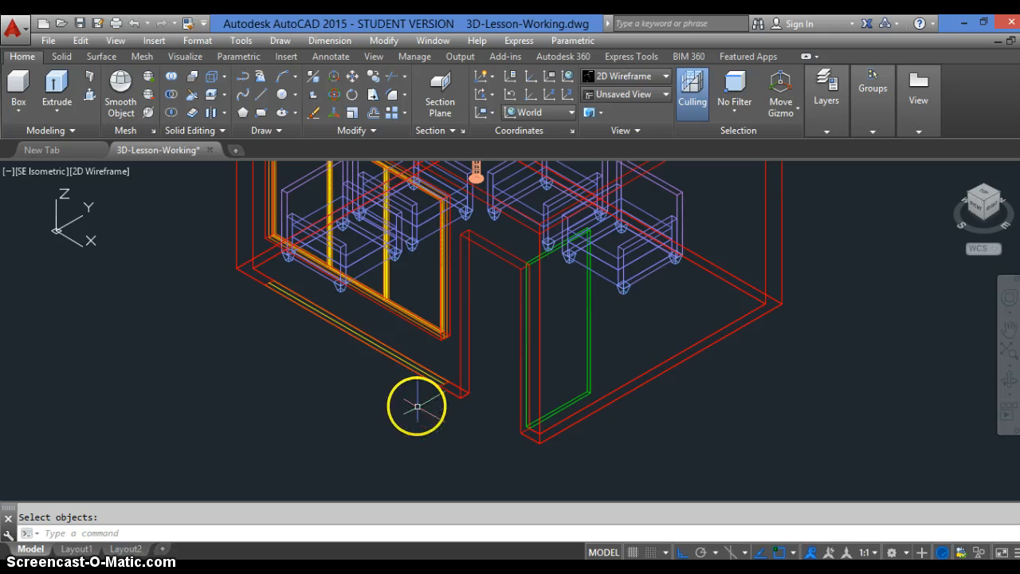
Erase the leftover 2D window linework at the wall base: the short line at each end and the yellow glazing line
{"action": "left_click", "coordinate": [235, 371]}
{"action": "left_click", "coordinate": [333, 270]}
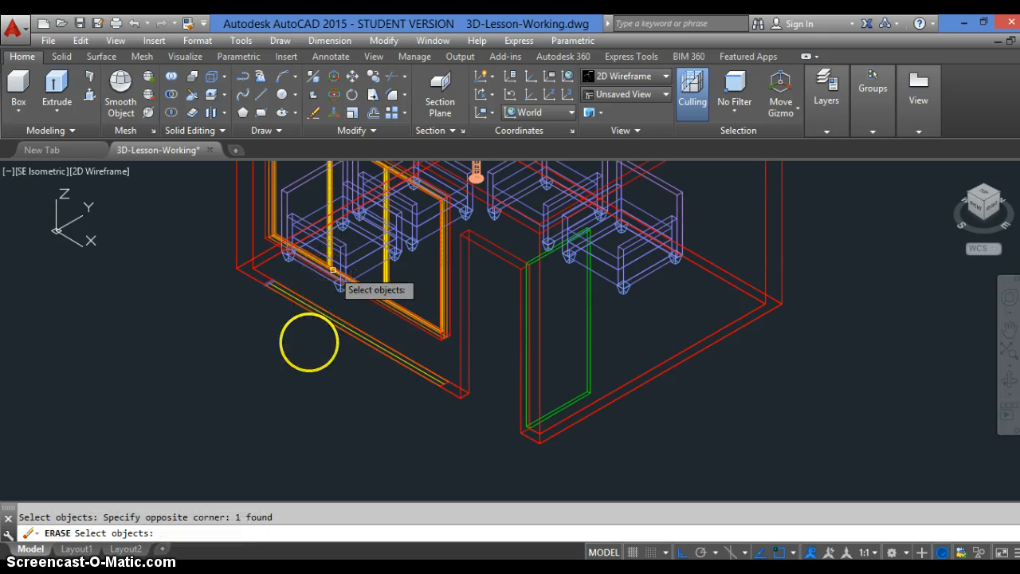
{"action": "left_click", "coordinate": [363, 410]}
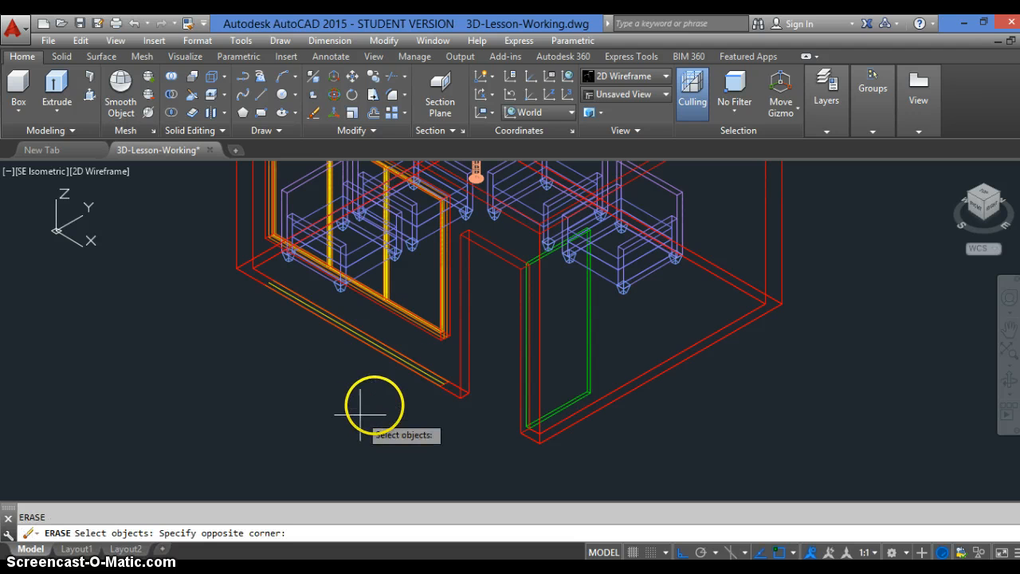
{"action": "left_click", "coordinate": [459, 354]}
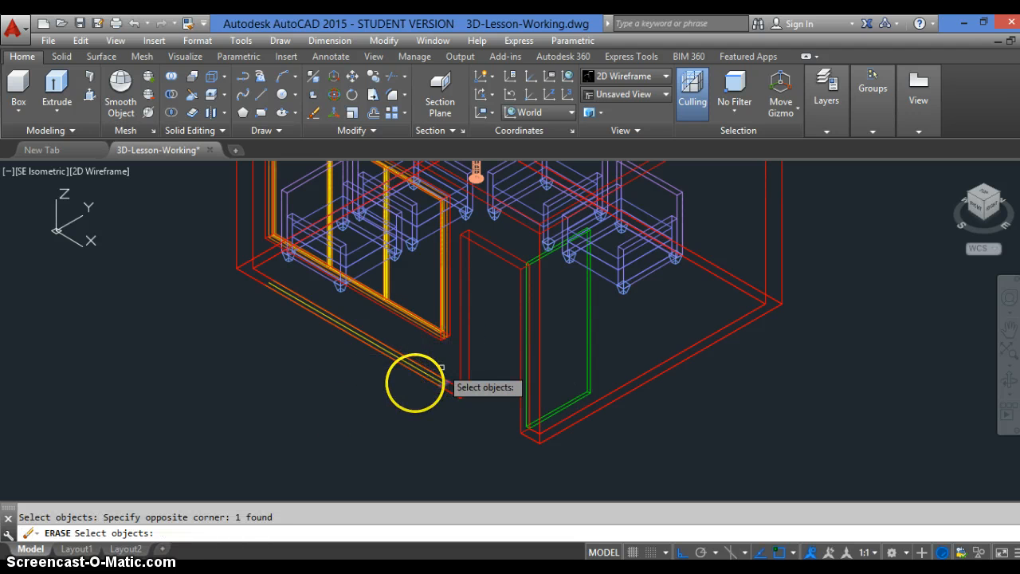
{"action": "scroll", "coordinate": [399, 377], "scroll_direction": "up", "scroll_amount": 3}
{"action": "scroll", "coordinate": [399, 376], "scroll_direction": "up", "scroll_amount": 3}
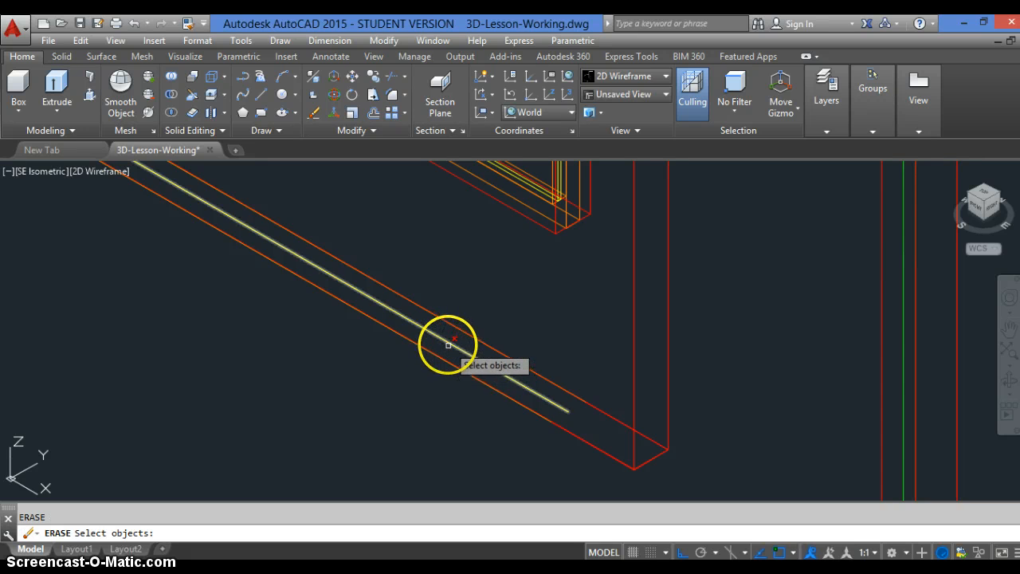
{"action": "left_click", "coordinate": [448, 346]}
{"action": "key", "text": "Return"}
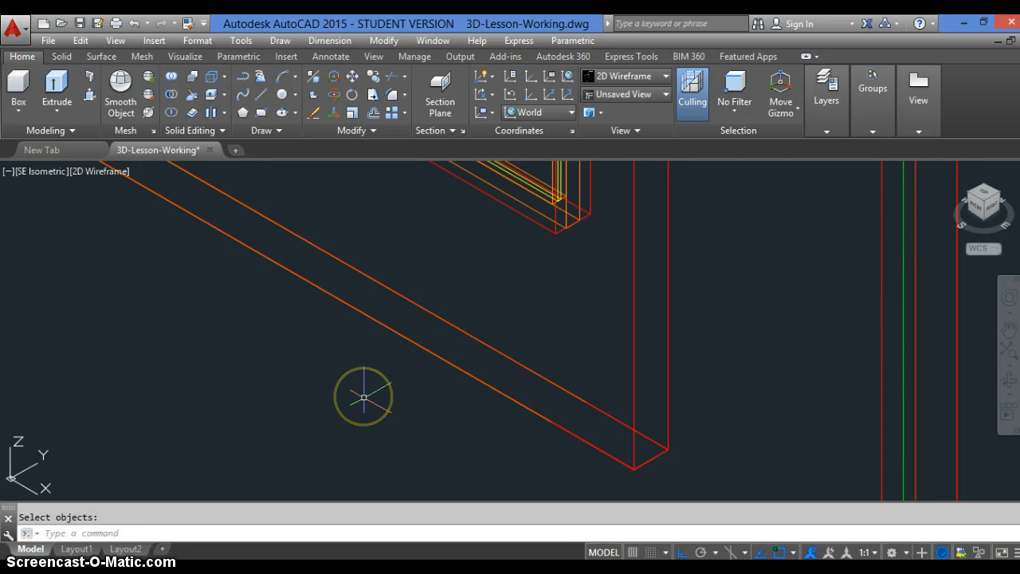
Create a 1/8" high box at the top of the walls, spanning the opposite inner corners of the room
{"action": "scroll", "coordinate": [361, 395], "scroll_direction": "down", "scroll_amount": 6}
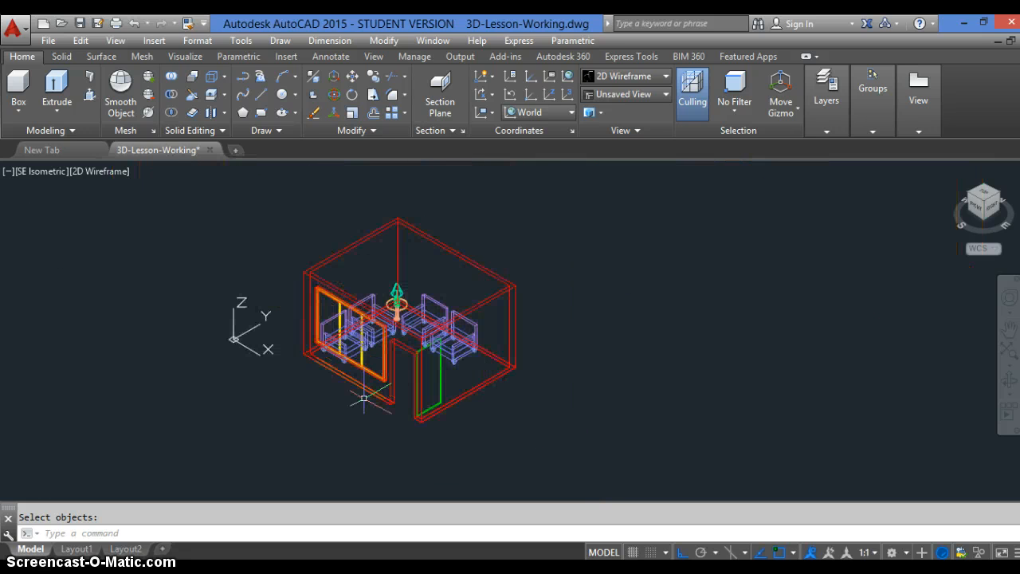
{"action": "scroll", "coordinate": [364, 399], "scroll_direction": "up", "scroll_amount": 2}
{"action": "scroll", "coordinate": [421, 425], "scroll_direction": "down", "scroll_amount": 2}
{"action": "scroll", "coordinate": [335, 350], "scroll_direction": "up", "scroll_amount": 2}
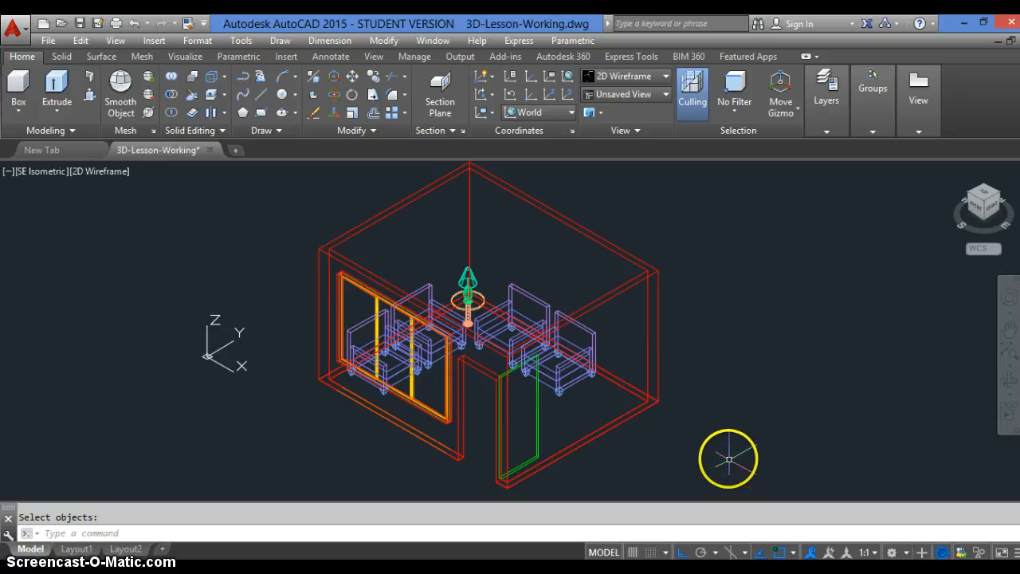
{"action": "type", "text": "box"}
{"action": "key", "text": "Return"}
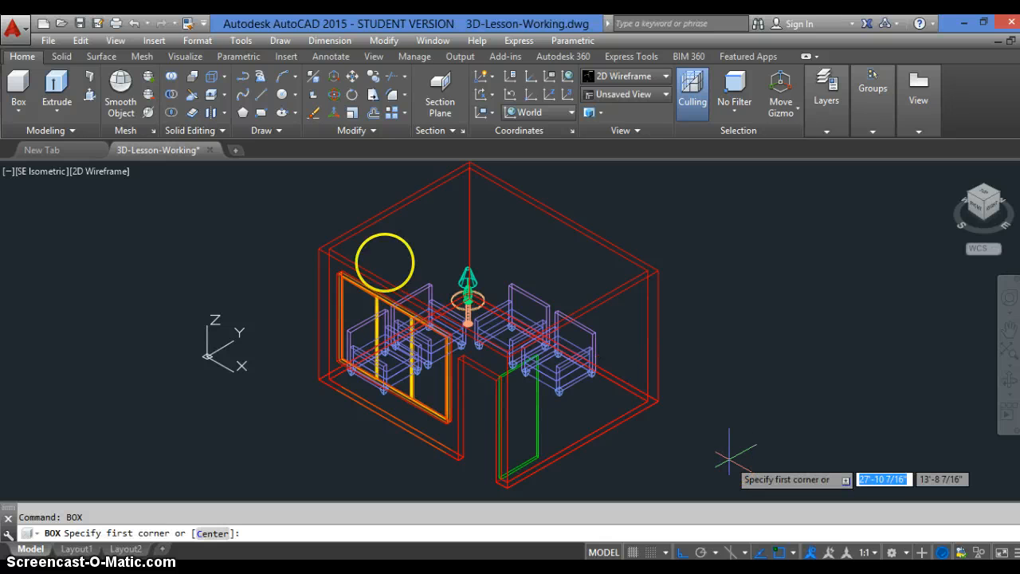
{"action": "scroll", "coordinate": [257, 195], "scroll_direction": "up", "scroll_amount": 3}
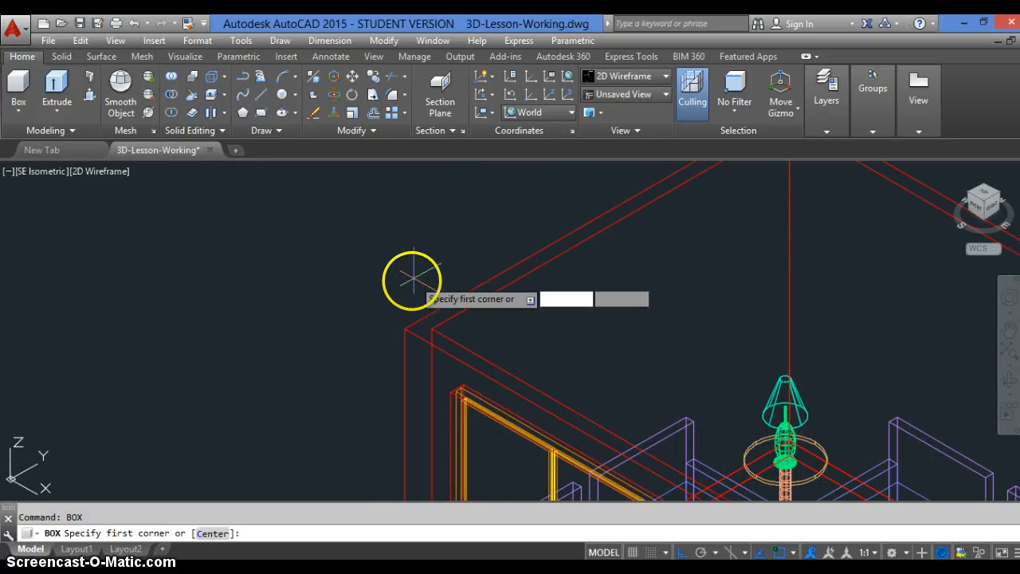
{"action": "left_click", "coordinate": [438, 328]}
{"action": "scroll", "coordinate": [358, 299], "scroll_direction": "down", "scroll_amount": 6}
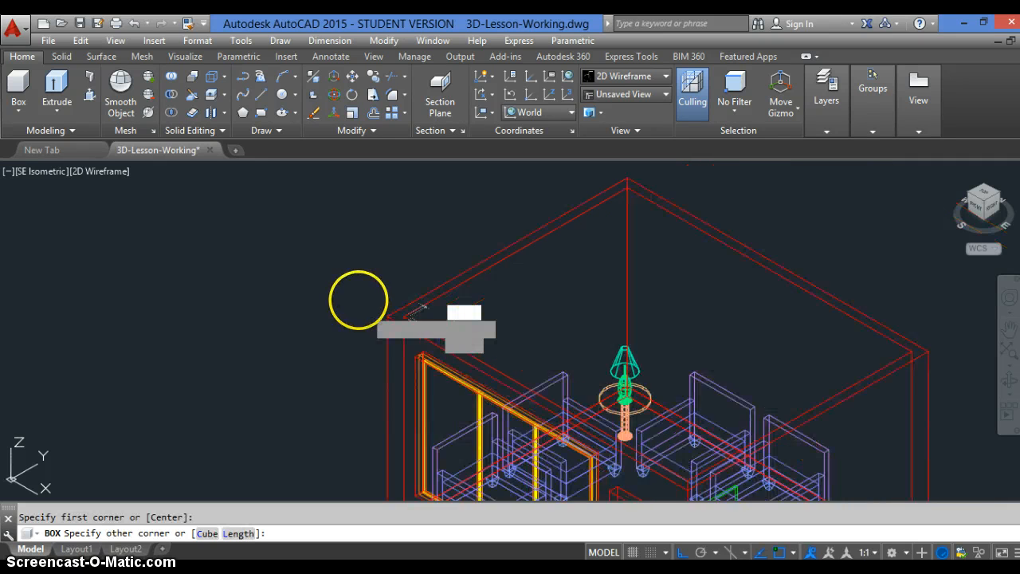
{"action": "scroll", "coordinate": [510, 303], "scroll_direction": "up", "scroll_amount": 2}
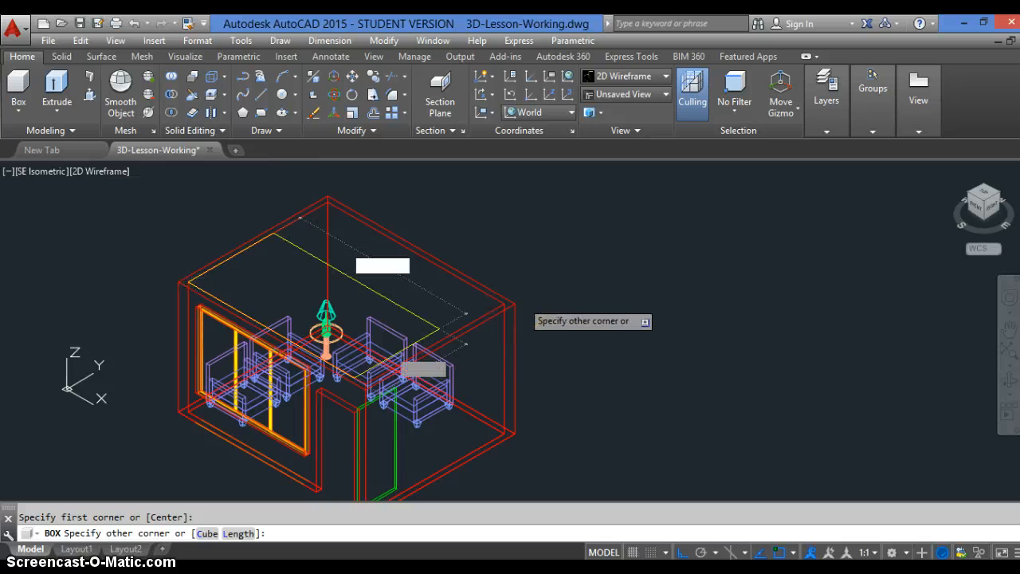
{"action": "scroll", "coordinate": [506, 288], "scroll_direction": "up", "scroll_amount": 3}
{"action": "scroll", "coordinate": [506, 289], "scroll_direction": "up", "scroll_amount": 3}
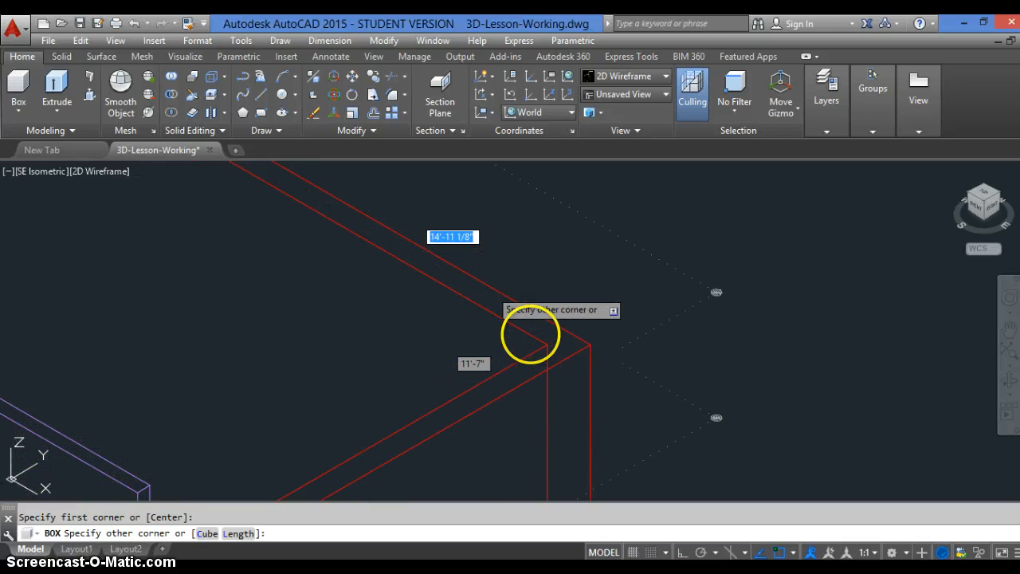
{"action": "scroll", "coordinate": [536, 333], "scroll_direction": "up", "scroll_amount": 2}
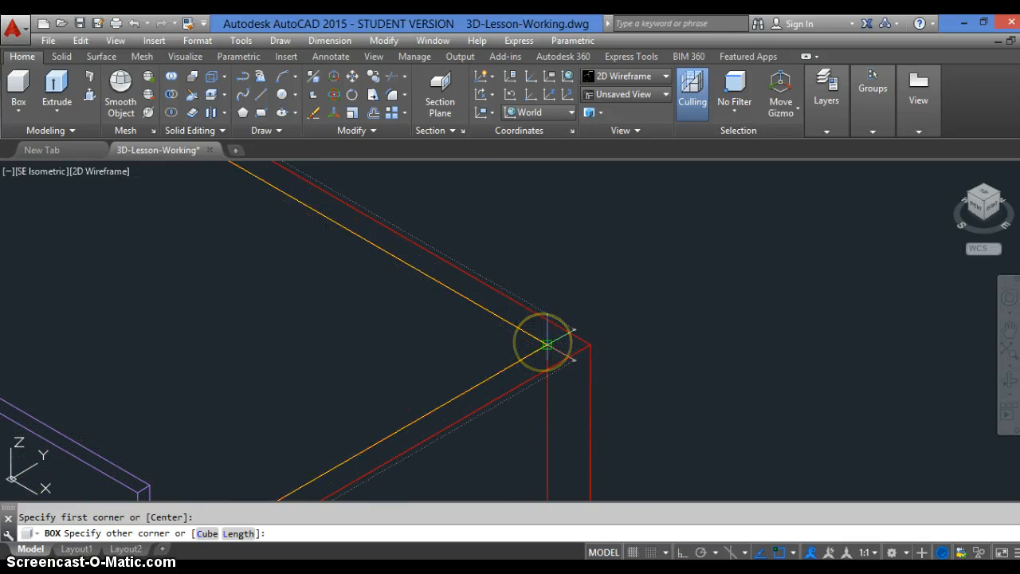
{"action": "left_click", "coordinate": [548, 335]}
{"action": "scroll", "coordinate": [558, 327], "scroll_direction": "down", "scroll_amount": 3}
{"action": "scroll", "coordinate": [572, 329], "scroll_direction": "down", "scroll_amount": 3}
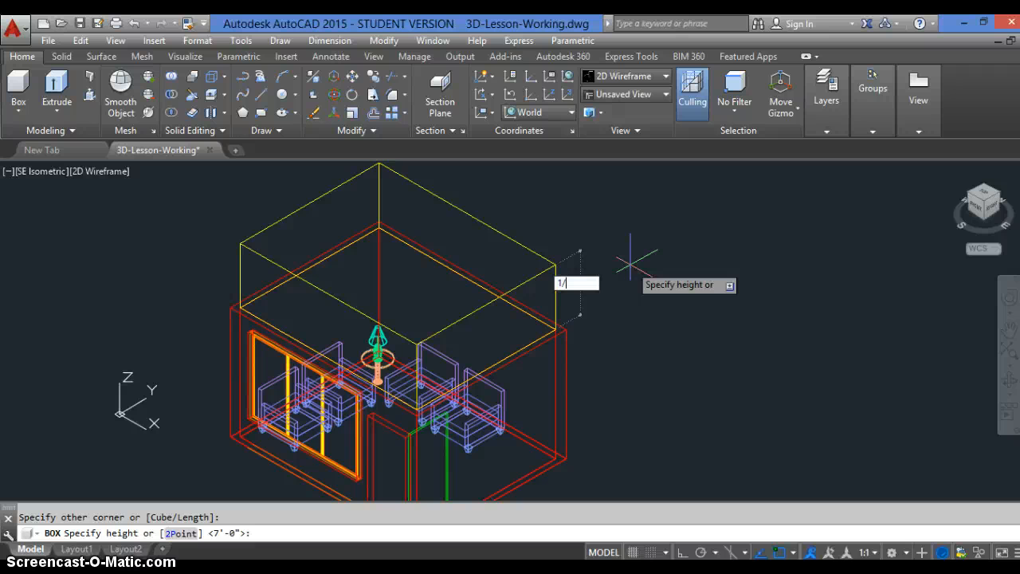
{"action": "type", "text": "1/8"}
{"action": "key", "text": "Return"}
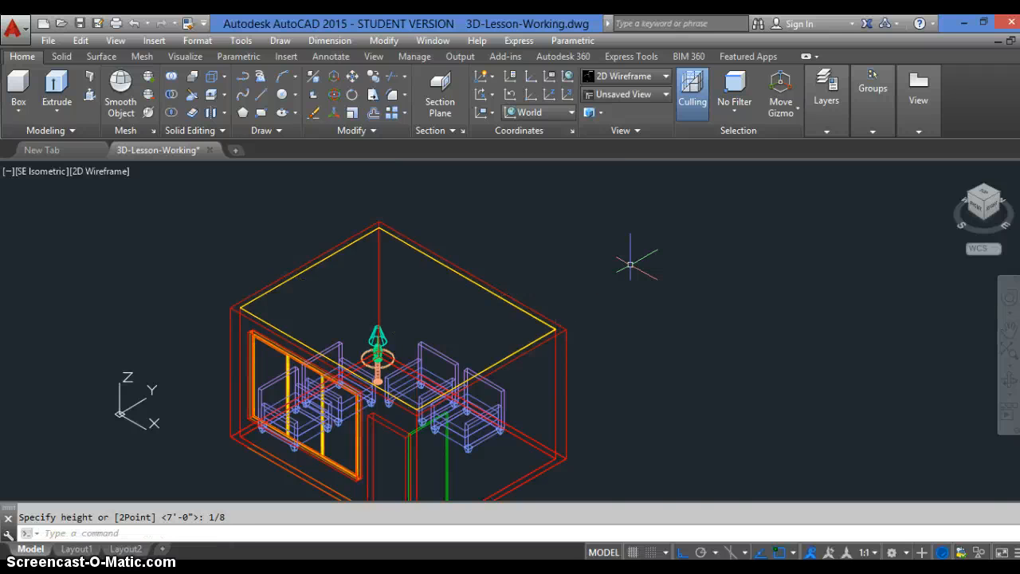
Assign the thin box at the top of the walls to the A-Floor layer and clear the selection
{"action": "scroll", "coordinate": [394, 429], "scroll_direction": "up", "scroll_amount": 2}
{"action": "scroll", "coordinate": [394, 429], "scroll_direction": "up", "scroll_amount": 2}
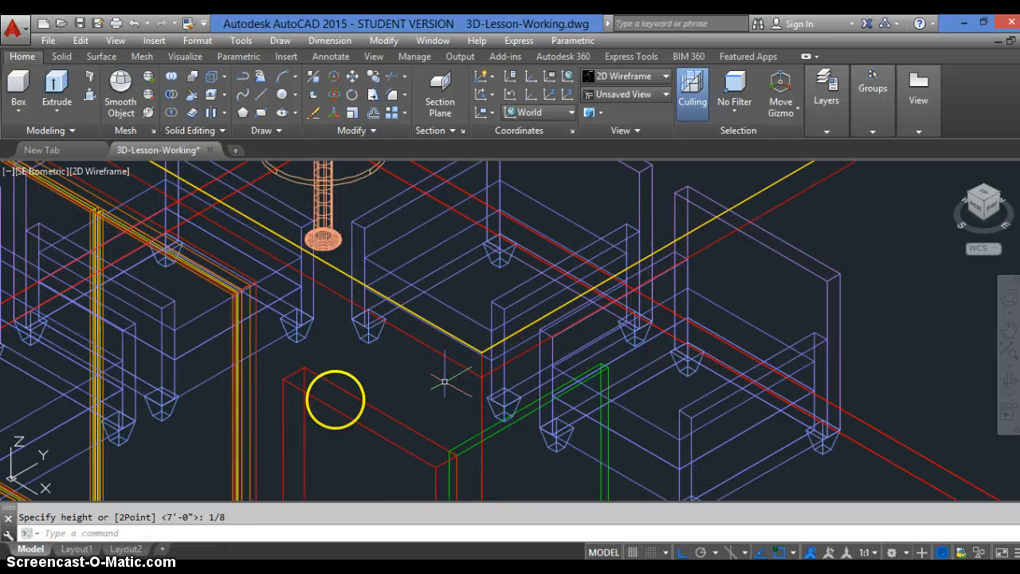
{"action": "scroll", "coordinate": [492, 334], "scroll_direction": "down", "scroll_amount": 3}
{"action": "scroll", "coordinate": [524, 301], "scroll_direction": "up", "scroll_amount": 3}
{"action": "scroll", "coordinate": [627, 232], "scroll_direction": "up", "scroll_amount": 3}
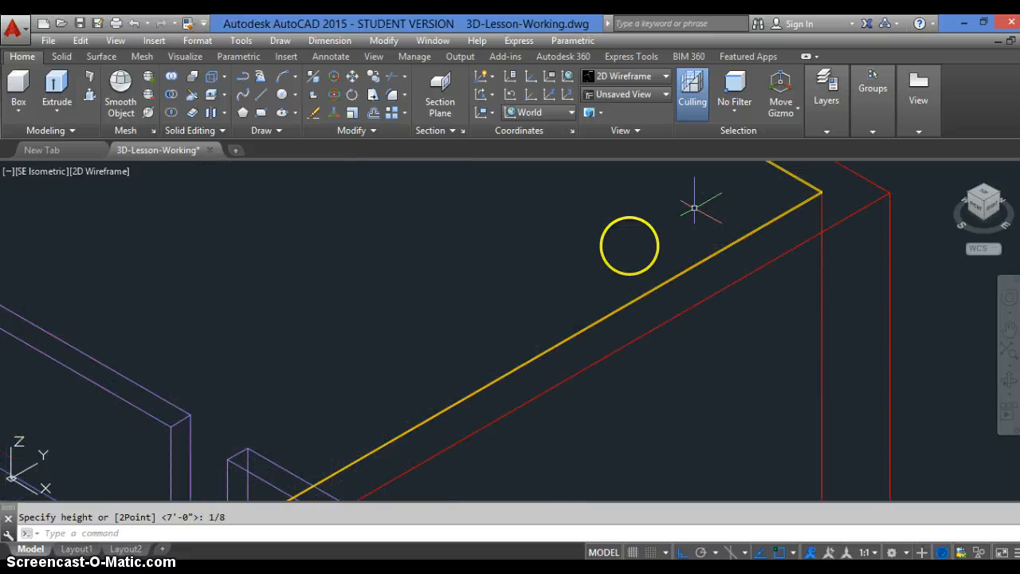
{"action": "scroll", "coordinate": [637, 242], "scroll_direction": "down", "scroll_amount": 1}
{"action": "scroll", "coordinate": [659, 243], "scroll_direction": "up", "scroll_amount": 1}
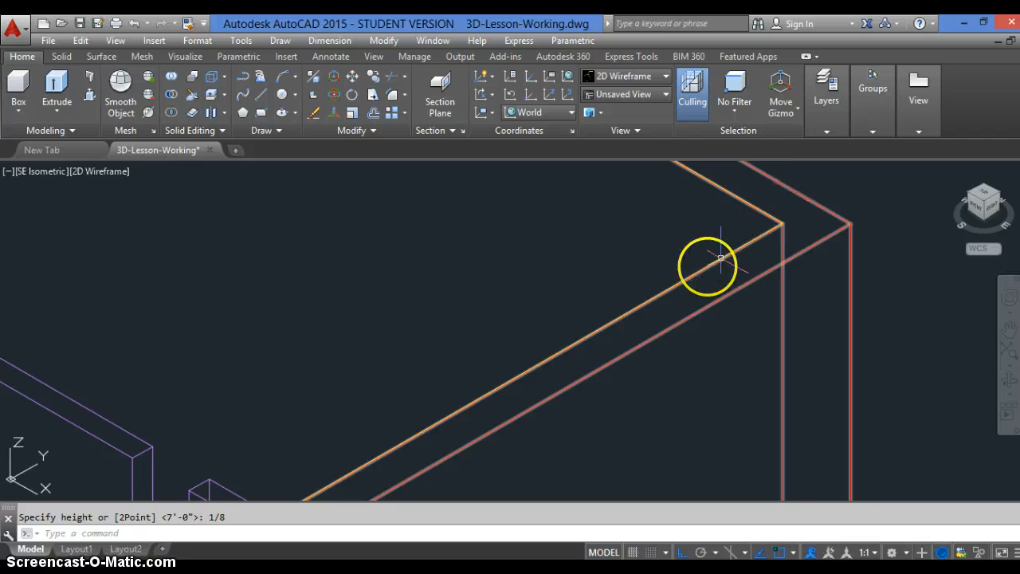
{"action": "scroll", "coordinate": [550, 327], "scroll_direction": "down", "scroll_amount": 2}
{"action": "key", "text": "Escape"}
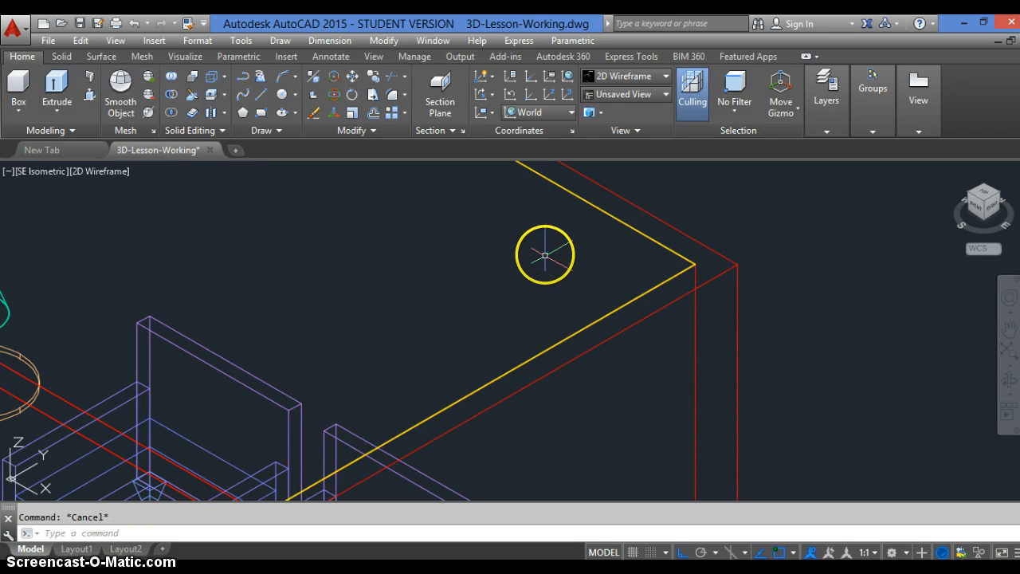
{"action": "left_click", "coordinate": [608, 217]}
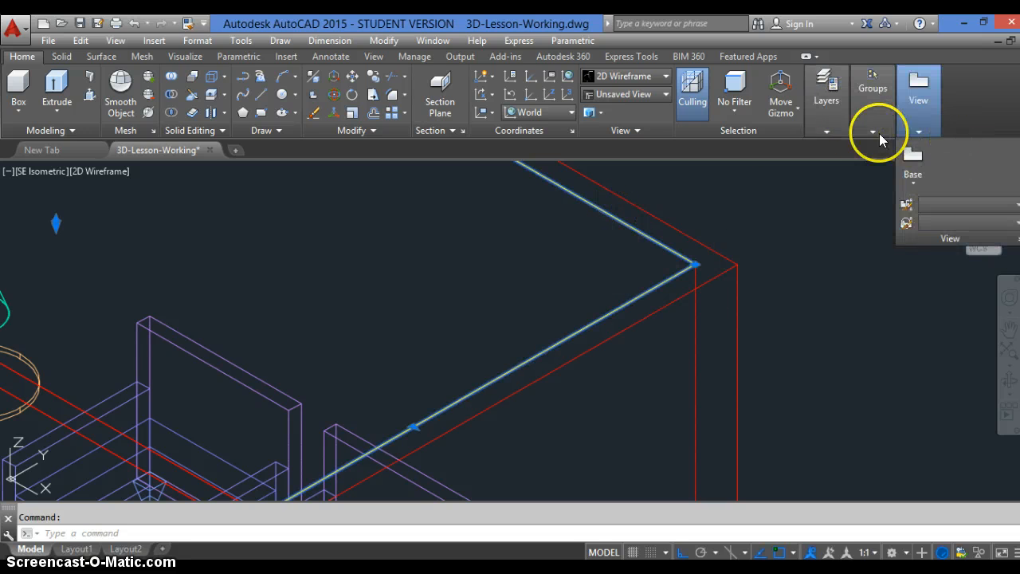
{"action": "mouse_move", "coordinate": [841, 127]}
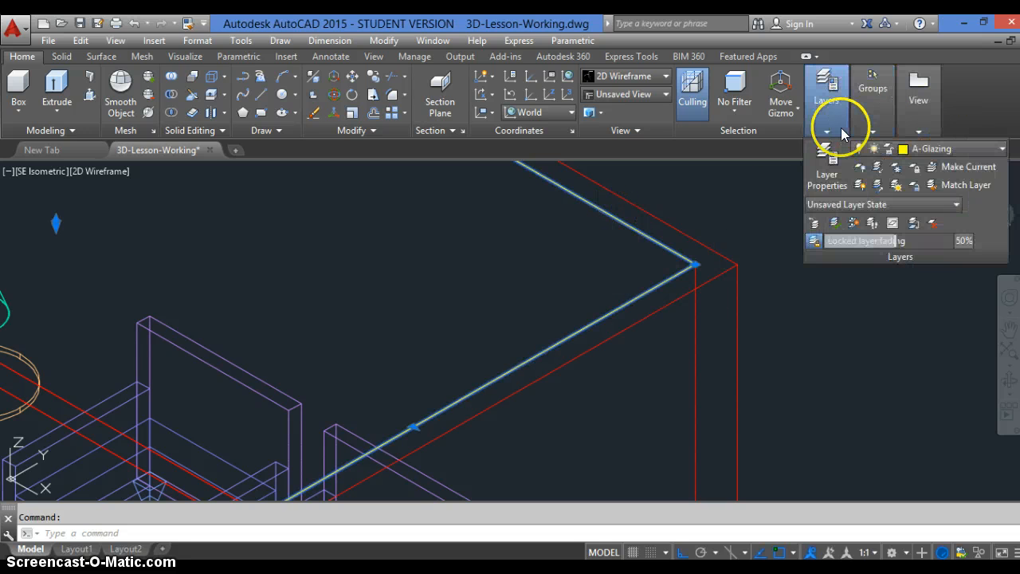
{"action": "left_click", "coordinate": [982, 150]}
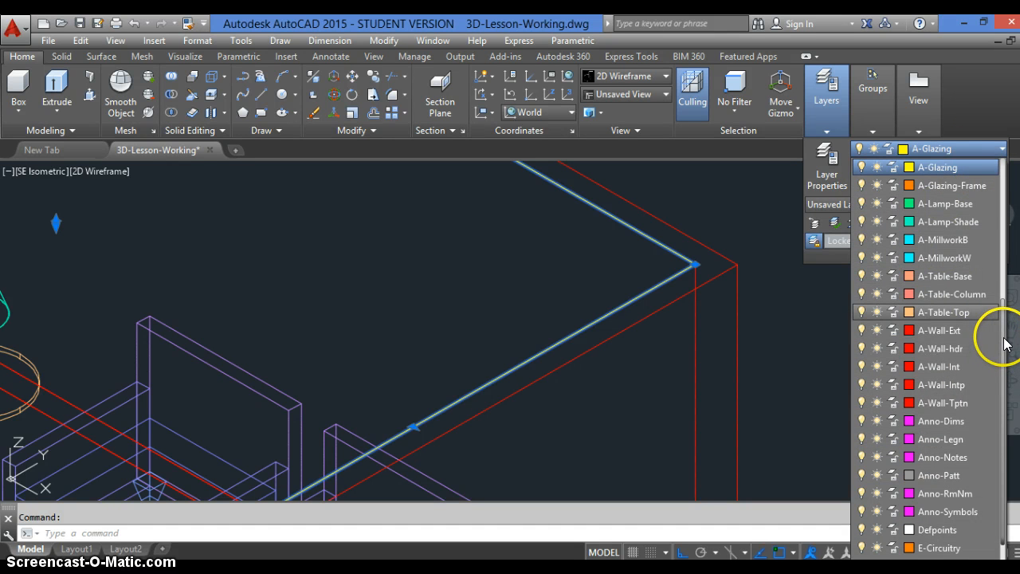
{"action": "left_click_drag", "start_coordinate": [1005, 343], "coordinate": [1008, 279]}
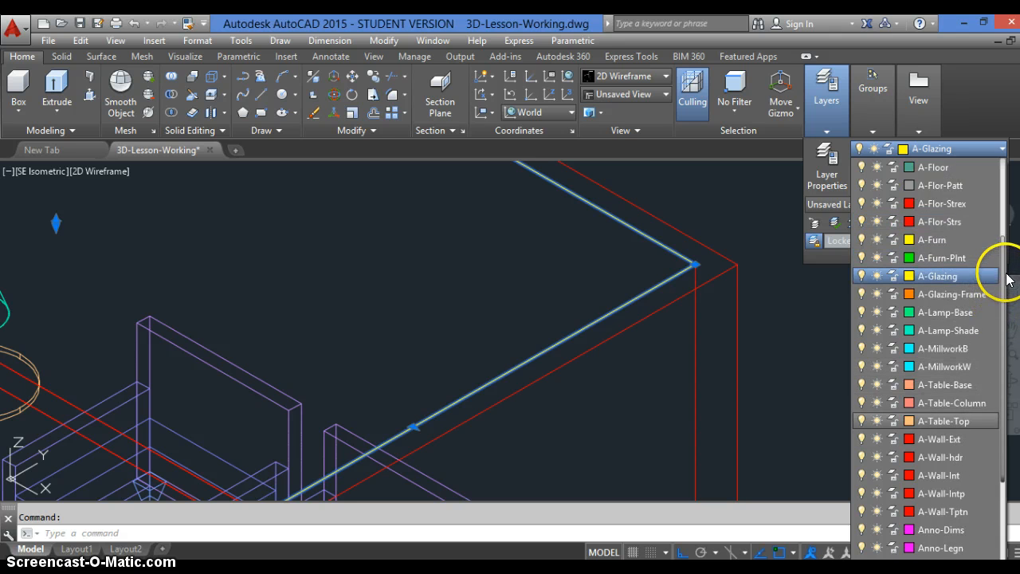
{"action": "left_click", "coordinate": [924, 167]}
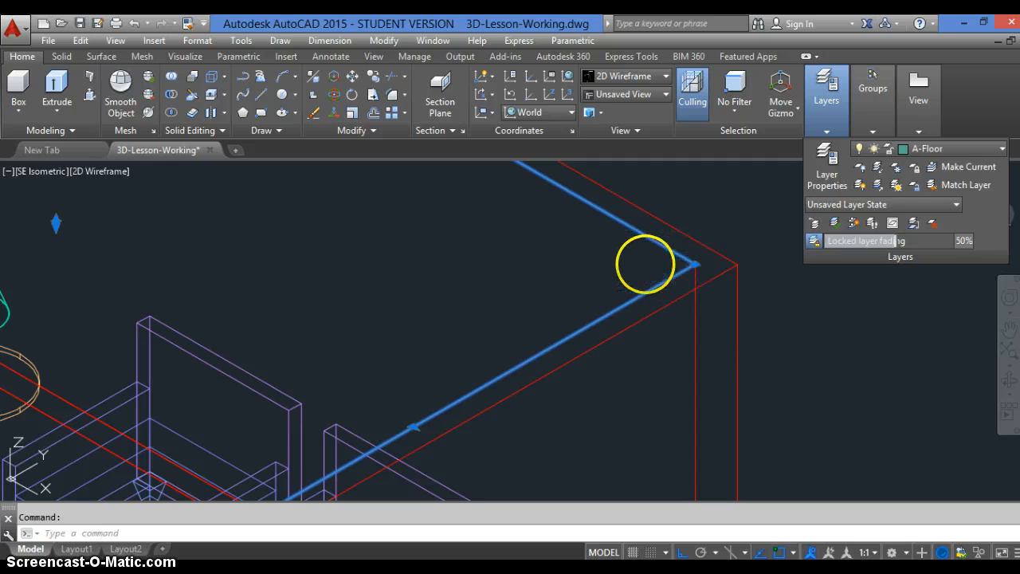
{"action": "key", "text": "Escape"}
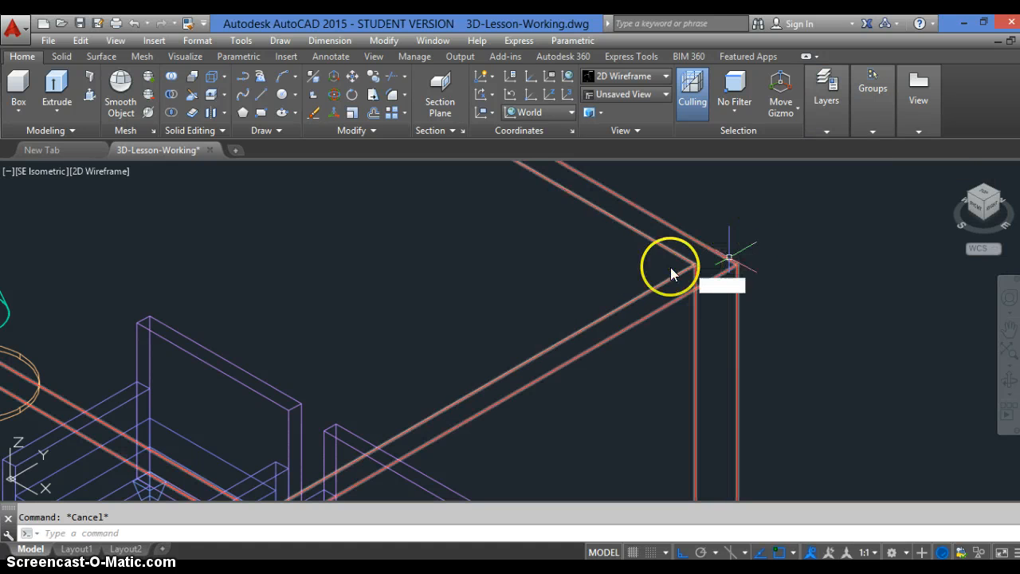
Copy the thin slab at the top of the walls down to the floor, from its upper corner to the inner wall corner's base
{"action": "type", "text": "co"}
{"action": "key", "text": "Return"}
{"action": "scroll", "coordinate": [682, 264], "scroll_direction": "up", "scroll_amount": 6}
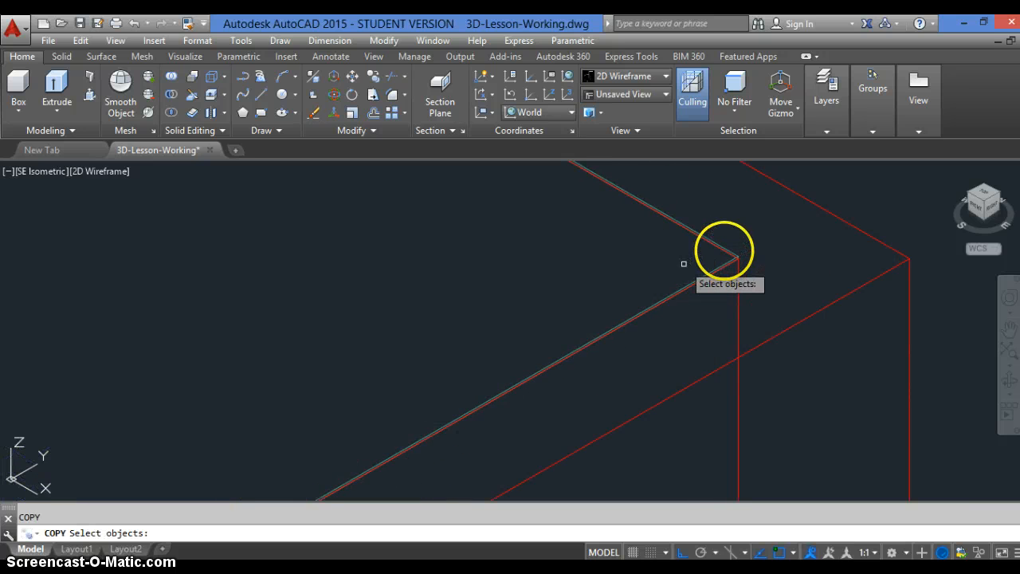
{"action": "left_click", "coordinate": [726, 253]}
{"action": "key", "text": "Return"}
{"action": "scroll", "coordinate": [753, 256], "scroll_direction": "up", "scroll_amount": 1}
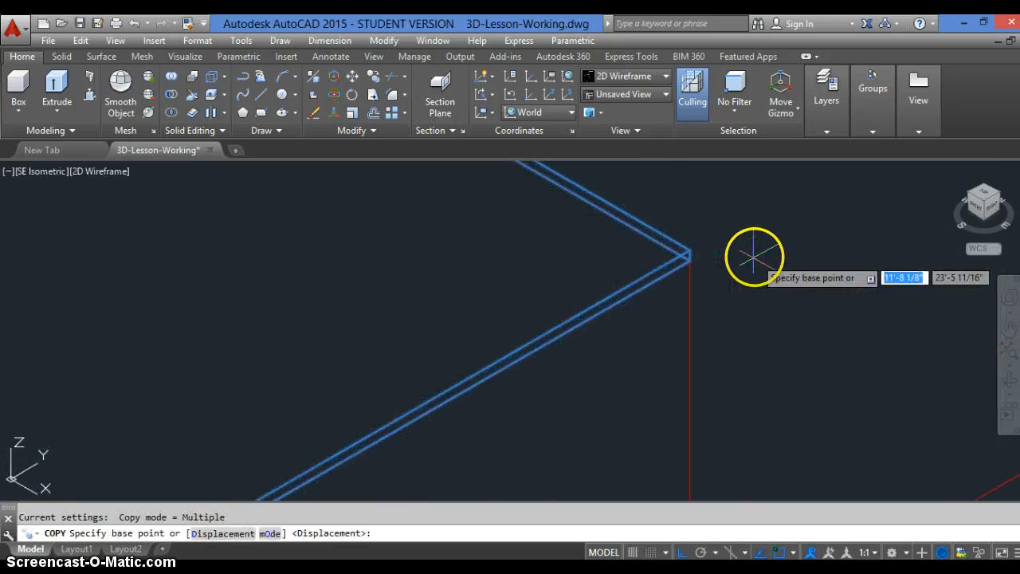
{"action": "scroll", "coordinate": [653, 246], "scroll_direction": "up", "scroll_amount": 5}
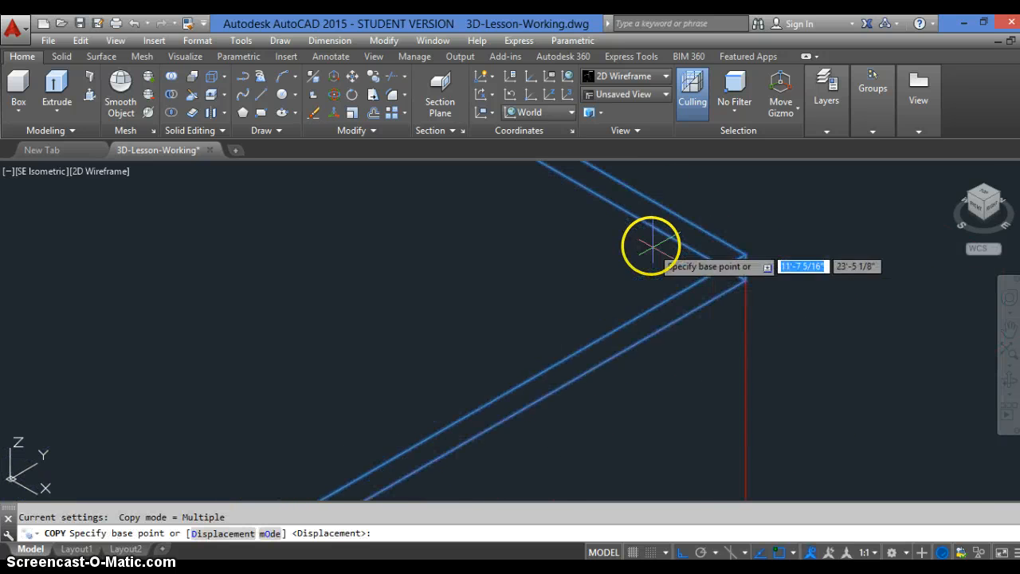
{"action": "left_click", "coordinate": [745, 254]}
{"action": "scroll", "coordinate": [694, 214], "scroll_direction": "down", "scroll_amount": 2}
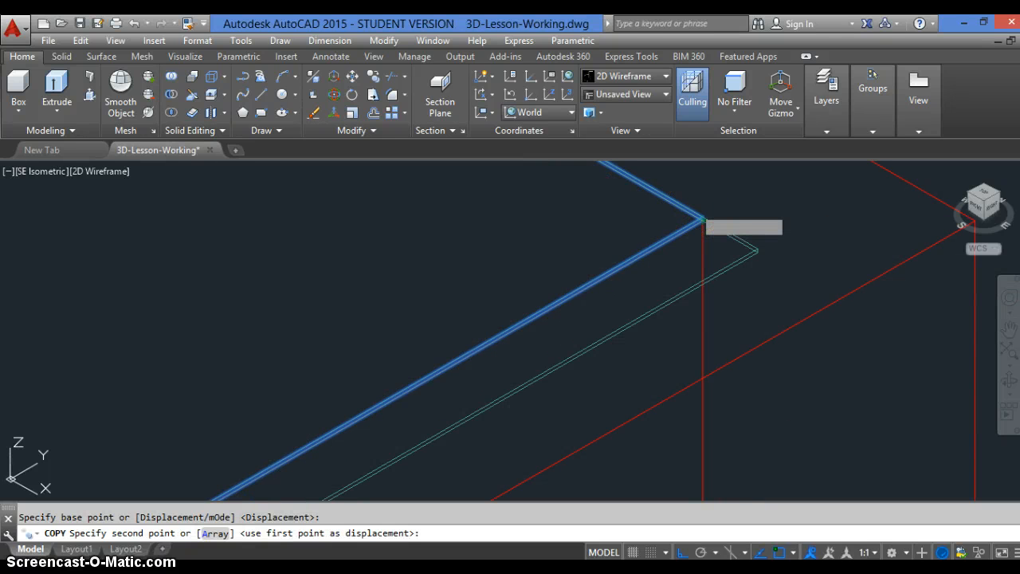
{"action": "scroll", "coordinate": [700, 216], "scroll_direction": "down", "scroll_amount": 3}
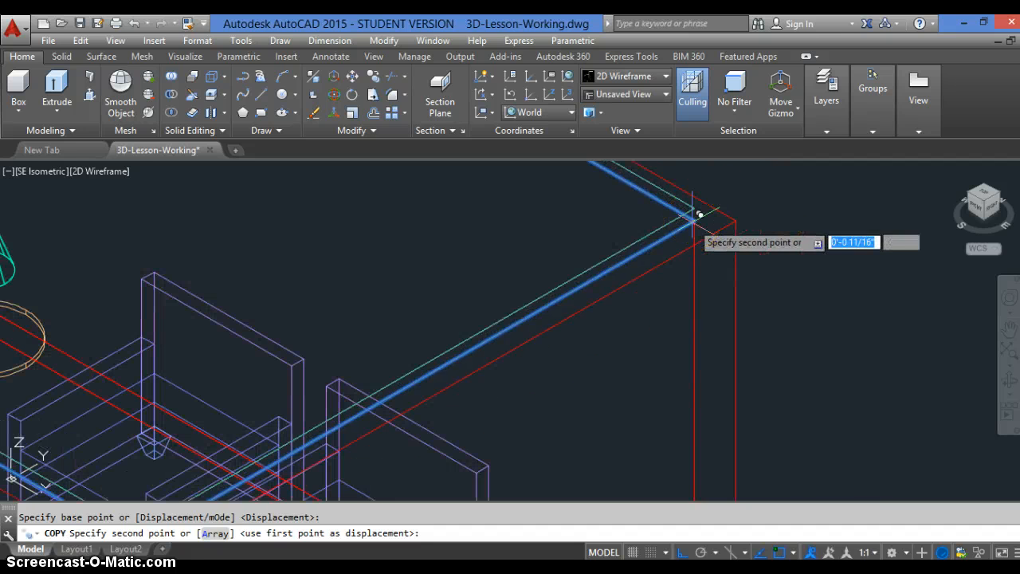
{"action": "scroll", "coordinate": [694, 215], "scroll_direction": "down", "scroll_amount": 5}
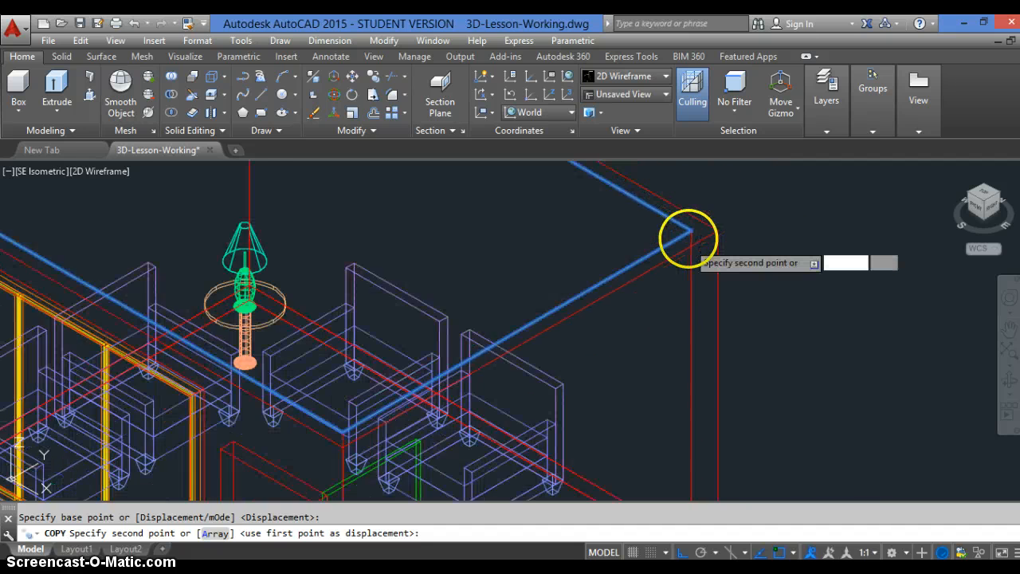
{"action": "scroll", "coordinate": [676, 308], "scroll_direction": "up", "scroll_amount": 2}
{"action": "scroll", "coordinate": [685, 303], "scroll_direction": "up", "scroll_amount": 5}
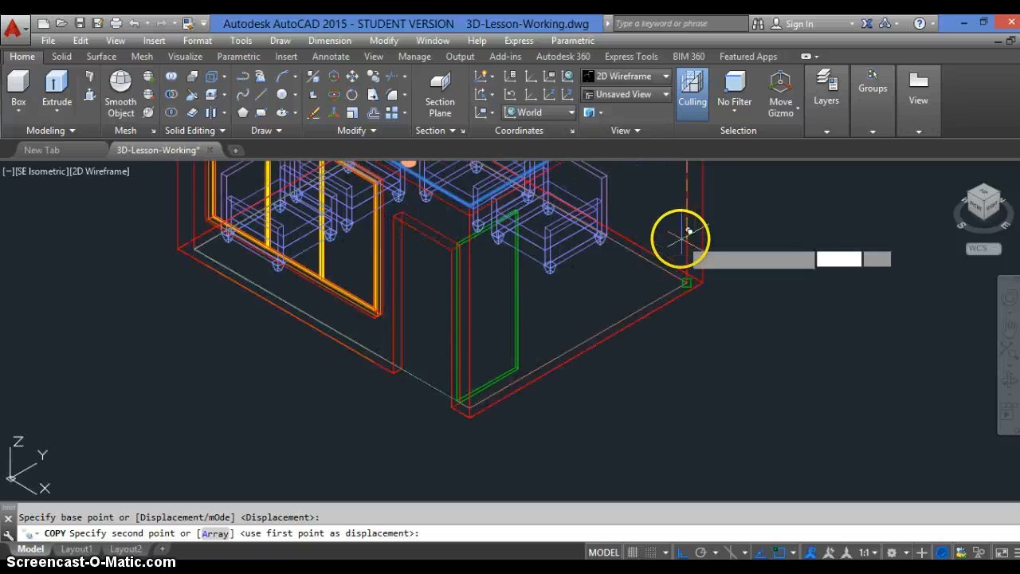
{"action": "scroll", "coordinate": [695, 318], "scroll_direction": "up", "scroll_amount": 2}
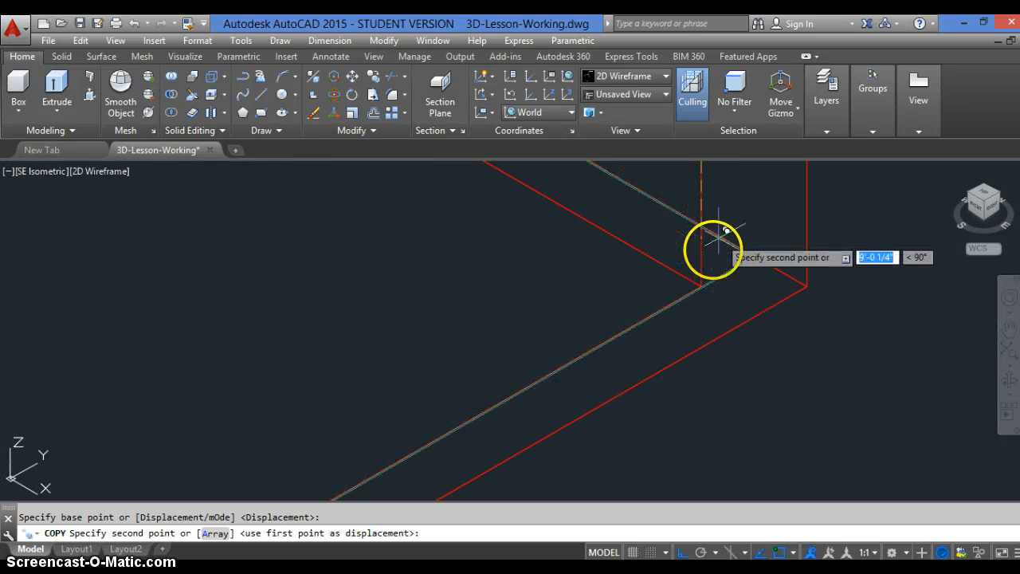
{"action": "left_click", "coordinate": [700, 279]}
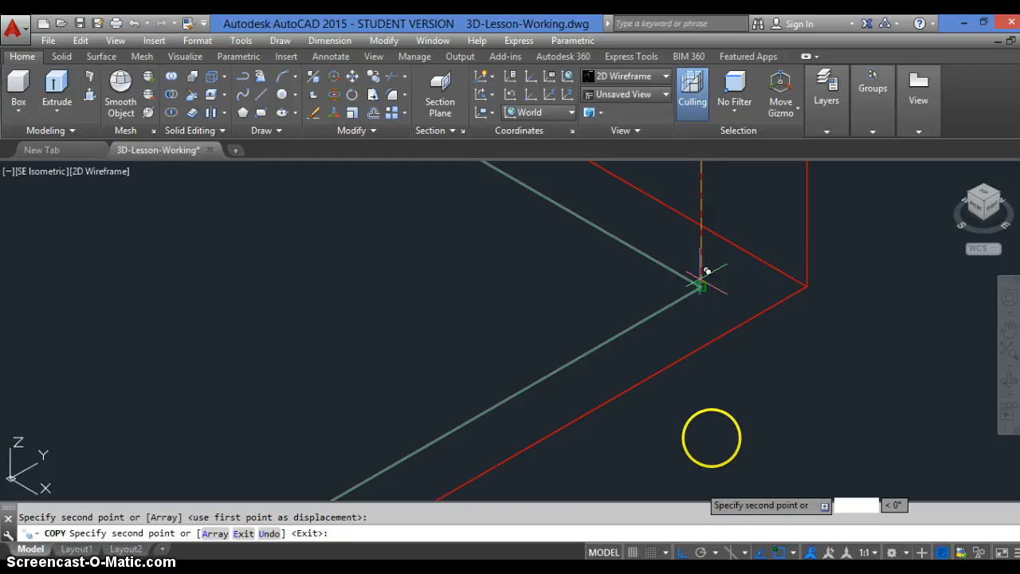
{"action": "scroll", "coordinate": [684, 330], "scroll_direction": "down", "scroll_amount": 6}
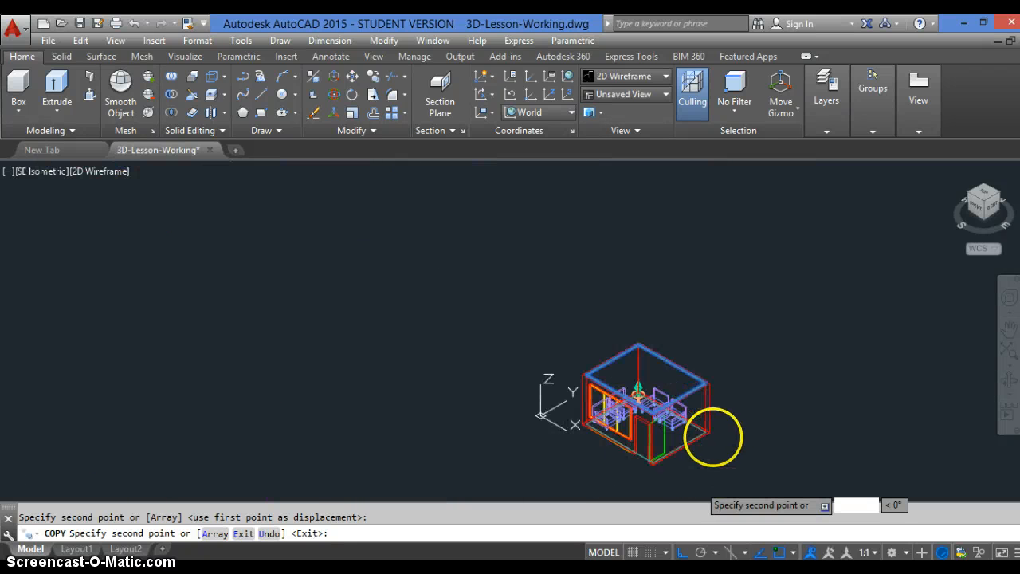
{"action": "scroll", "coordinate": [713, 437], "scroll_direction": "down", "scroll_amount": 3}
{"action": "scroll", "coordinate": [700, 446], "scroll_direction": "up", "scroll_amount": 10}
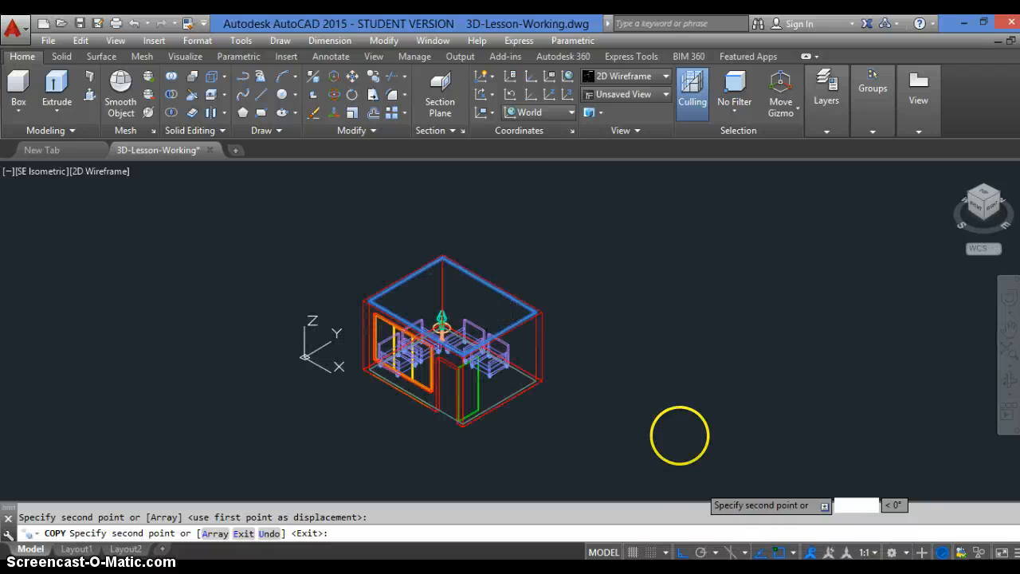
{"action": "key", "text": "Escape"}
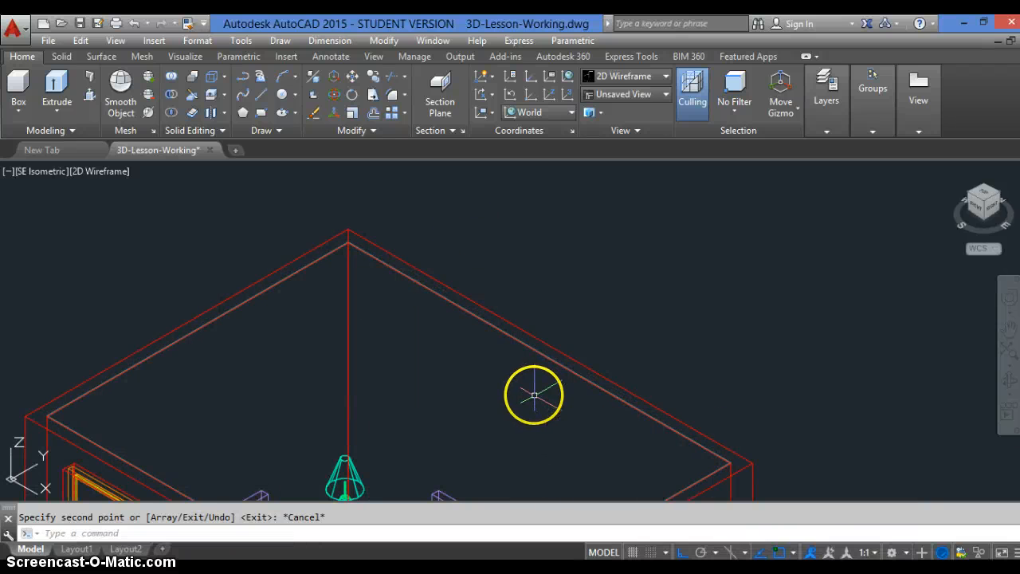
Assign the slab at the top of the walls to the A-Ceiling layer and clear the selection
{"action": "left_click", "coordinate": [564, 362]}
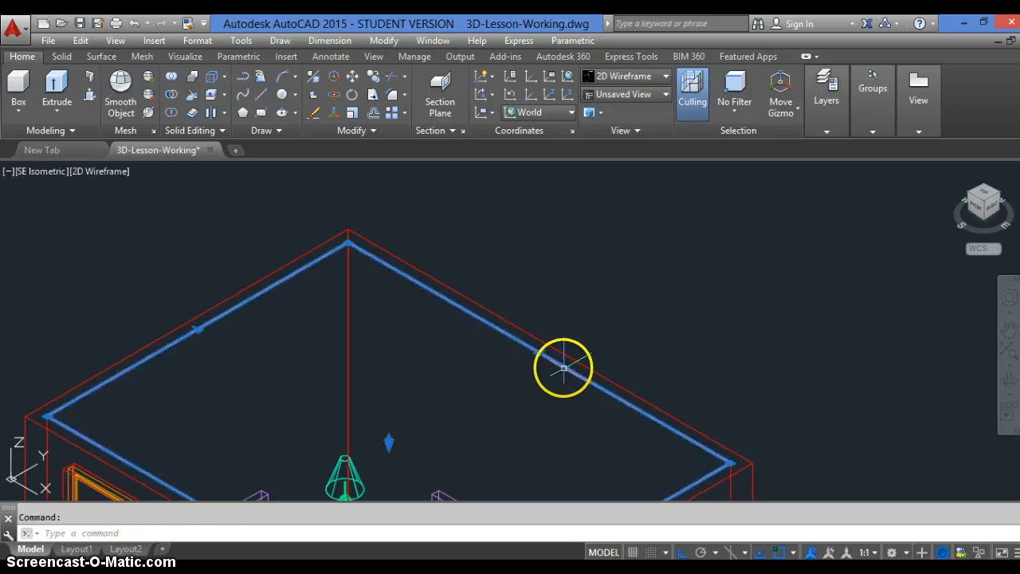
{"action": "left_click", "coordinate": [843, 128]}
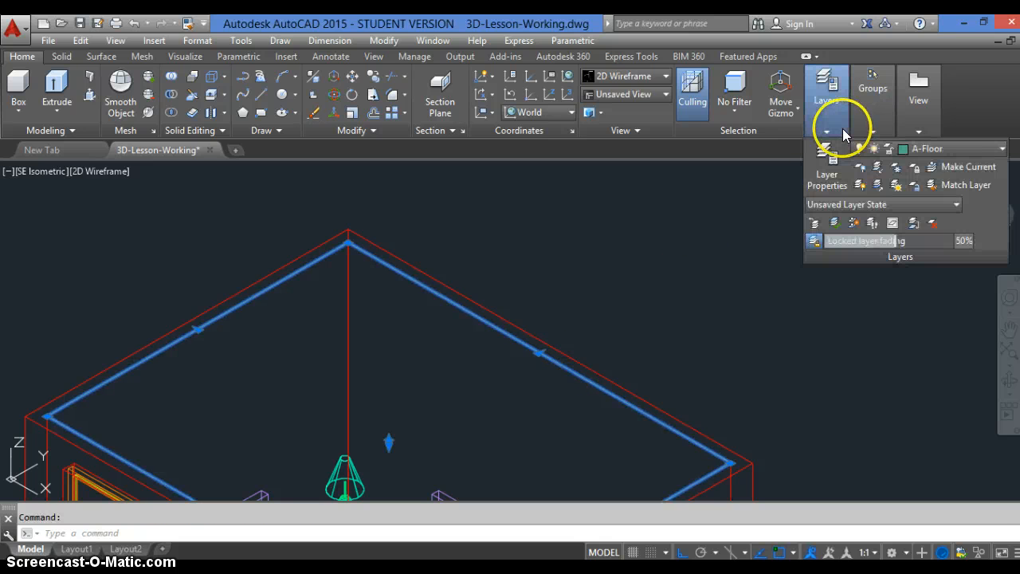
{"action": "left_click", "coordinate": [970, 151]}
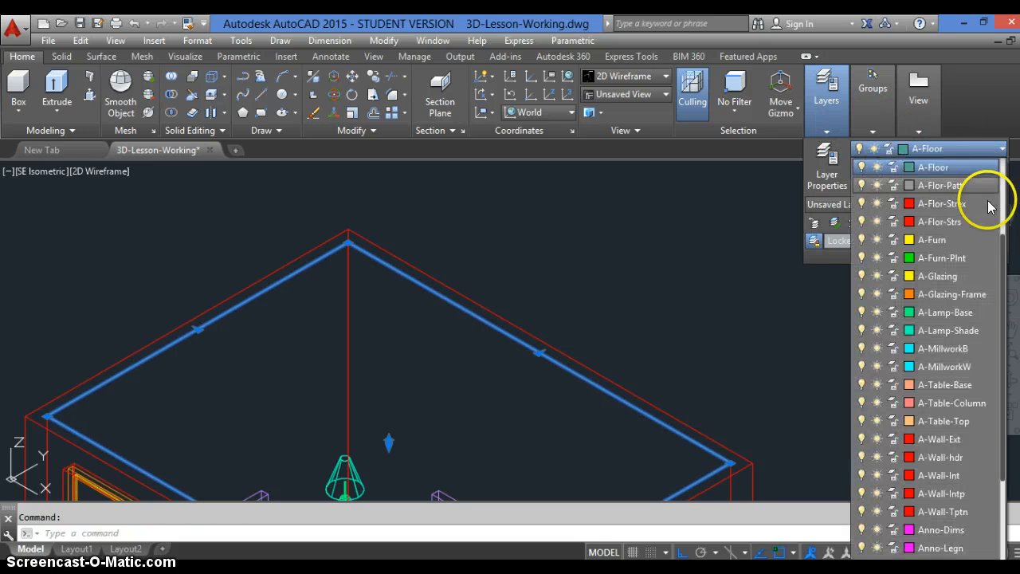
{"action": "left_click_drag", "start_coordinate": [1006, 247], "coordinate": [1006, 192]}
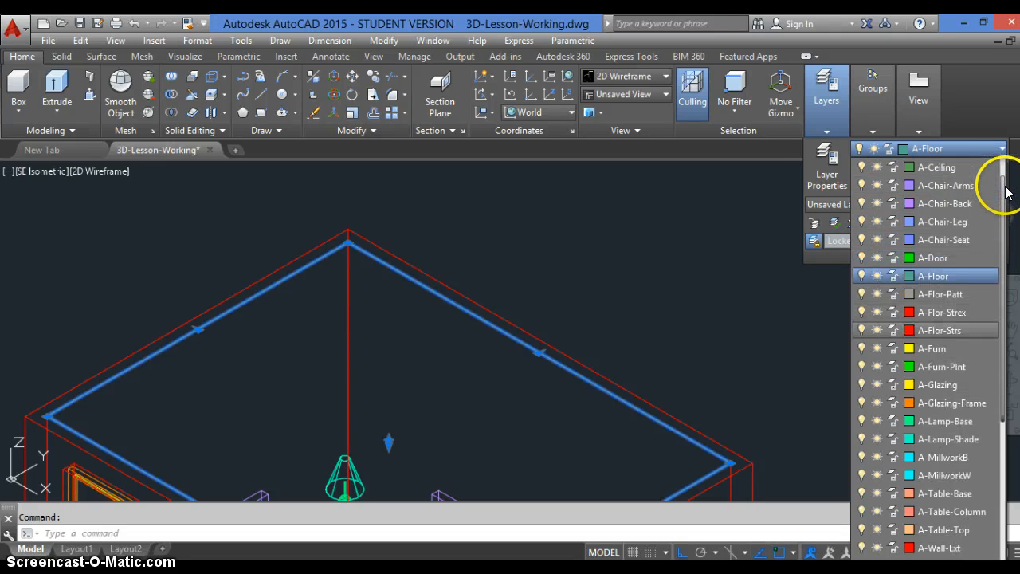
{"action": "left_click", "coordinate": [943, 169]}
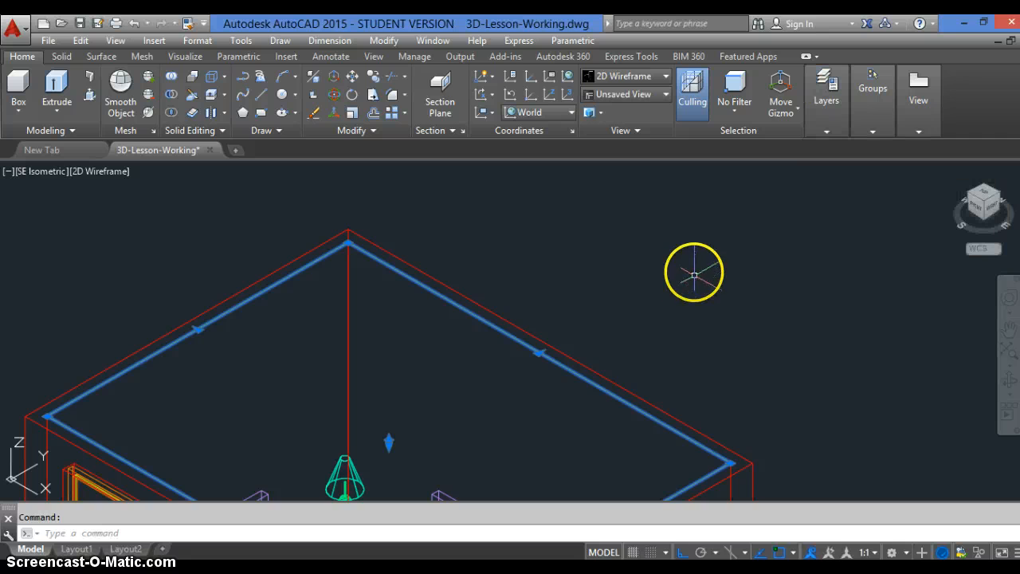
{"action": "scroll", "coordinate": [694, 271], "scroll_direction": "down", "scroll_amount": 4}
{"action": "key", "text": "Escape"}
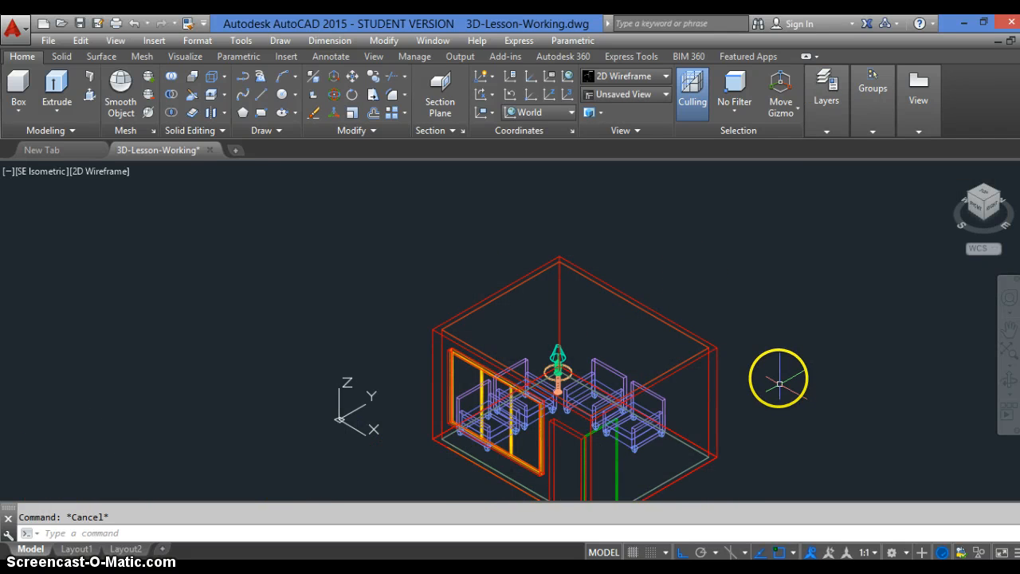
Check which layer the slab at the top of the walls is on, and inspect the floor slab at the base of the room
{"action": "scroll", "coordinate": [608, 295], "scroll_direction": "up", "scroll_amount": 8}
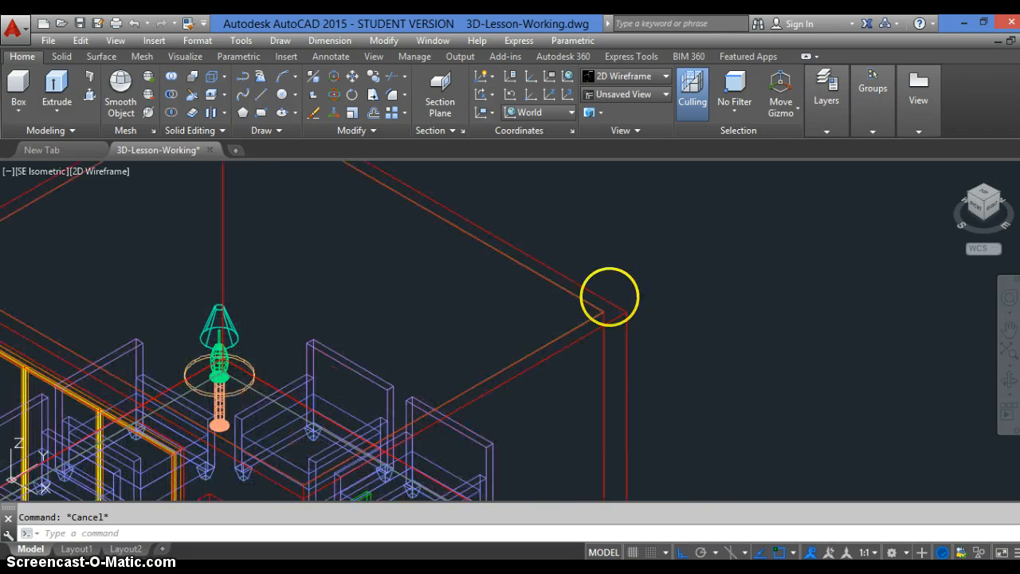
{"action": "left_click", "coordinate": [591, 310]}
{"action": "mouse_move", "coordinate": [822, 126]}
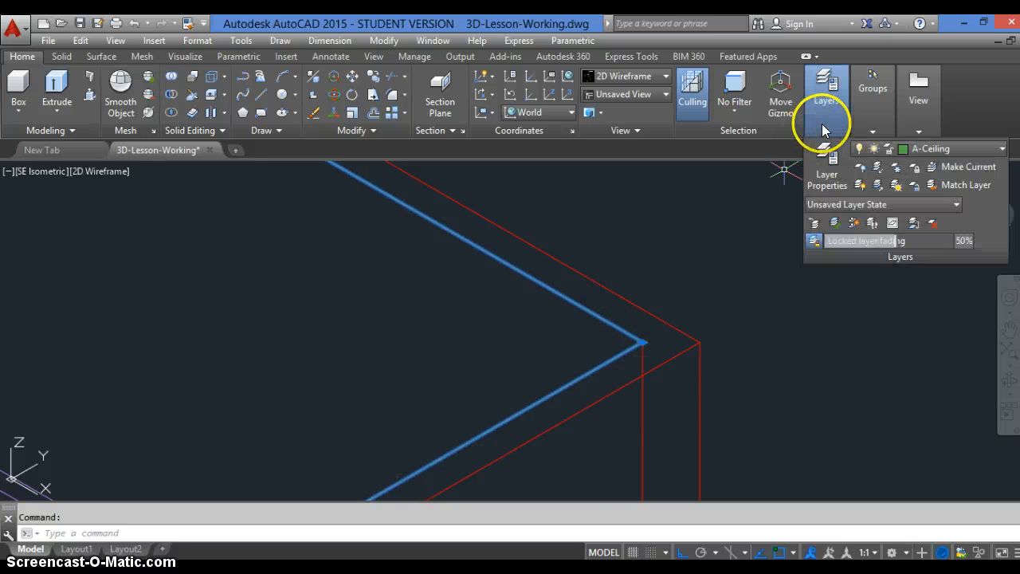
{"action": "scroll", "coordinate": [745, 248], "scroll_direction": "down", "scroll_amount": 6}
{"action": "key", "text": "Escape"}
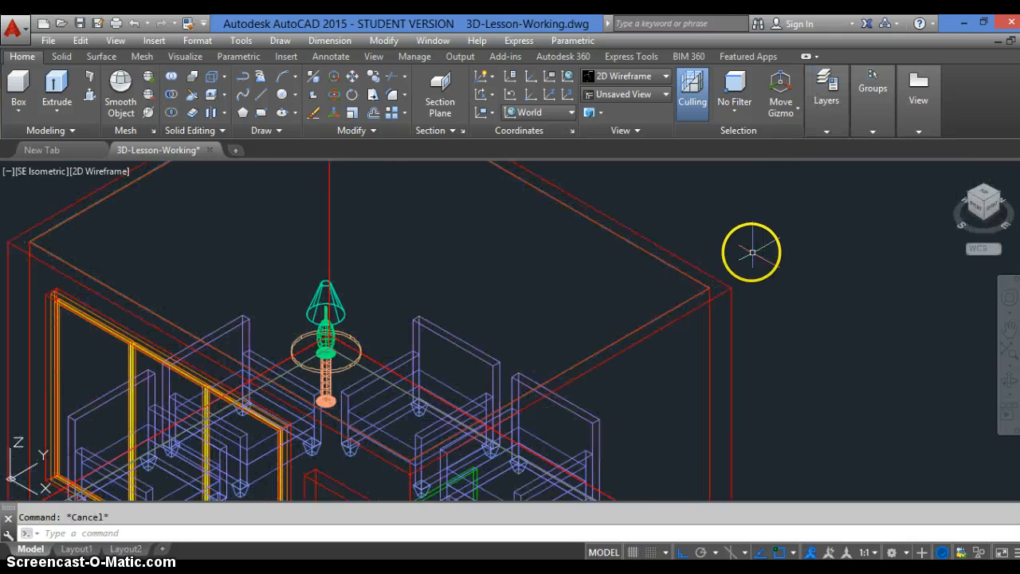
{"action": "scroll", "coordinate": [751, 252], "scroll_direction": "down", "scroll_amount": 5}
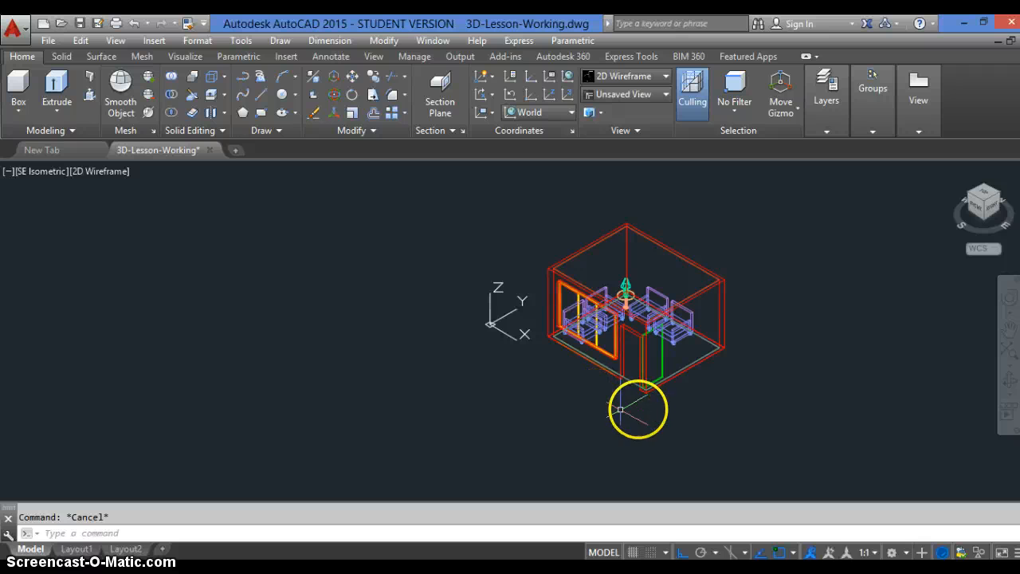
{"action": "scroll", "coordinate": [641, 392], "scroll_direction": "up", "scroll_amount": 1}
{"action": "scroll", "coordinate": [642, 391], "scroll_direction": "up", "scroll_amount": 2}
{"action": "scroll", "coordinate": [587, 428], "scroll_direction": "down", "scroll_amount": 1}
{"action": "scroll", "coordinate": [587, 428], "scroll_direction": "up", "scroll_amount": 2}
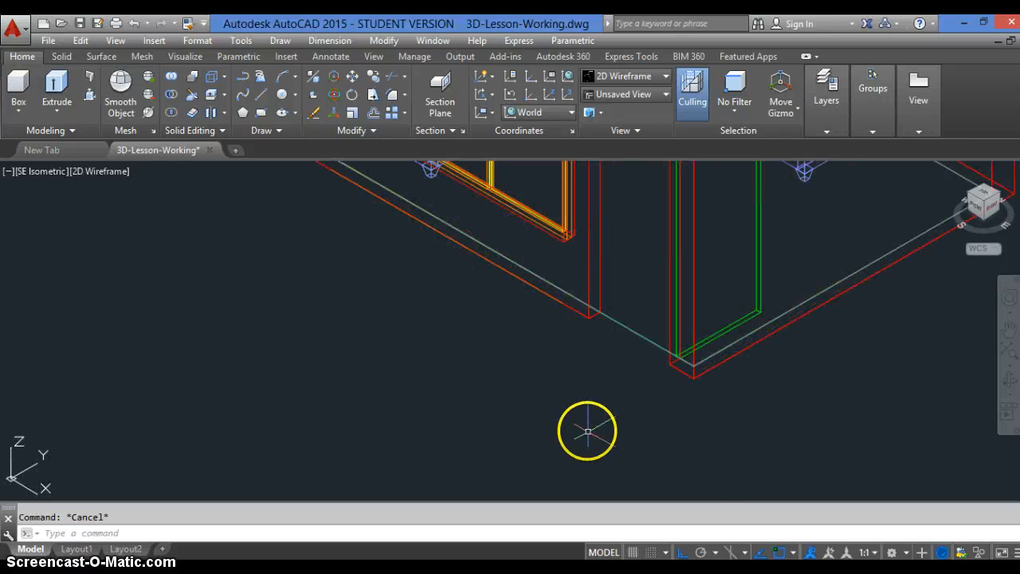
{"action": "scroll", "coordinate": [586, 430], "scroll_direction": "down", "scroll_amount": 2}
{"action": "scroll", "coordinate": [586, 431], "scroll_direction": "down", "scroll_amount": 2}
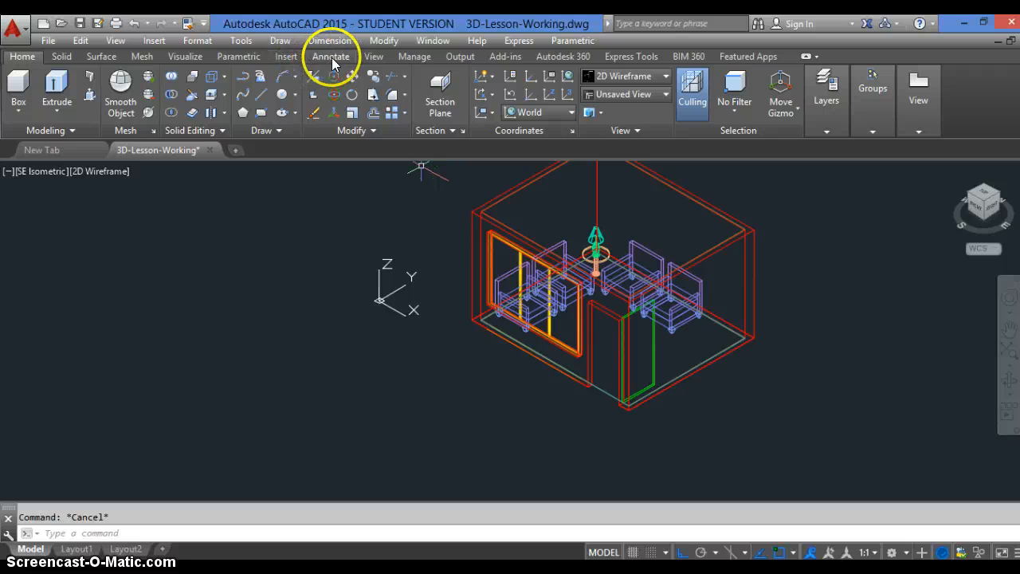
Open the Materials Browser beside the room model and widen the Name column of its library list
{"action": "left_click", "coordinate": [184, 56]}
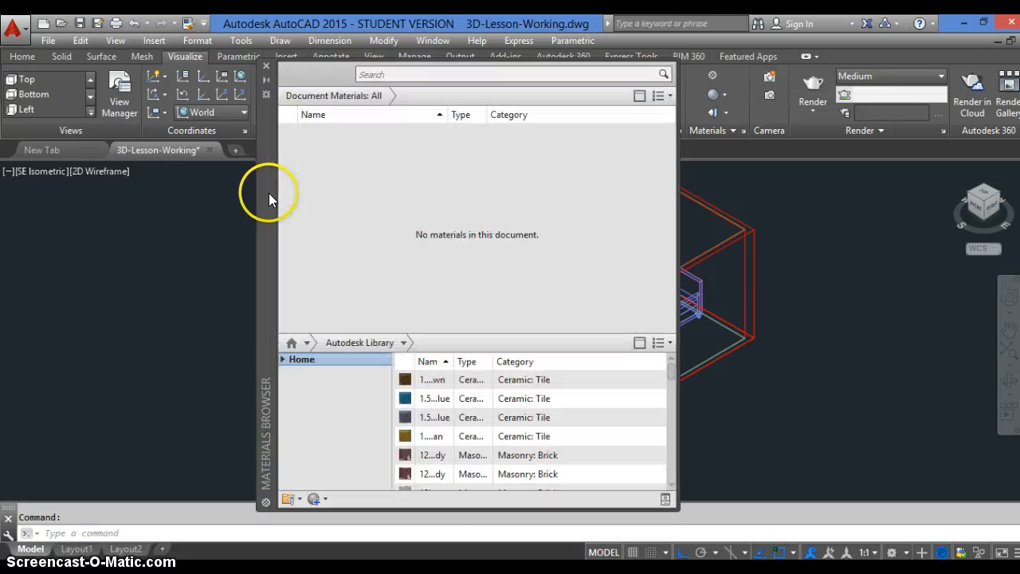
{"action": "left_click_drag", "start_coordinate": [269, 191], "coordinate": [51, 181]}
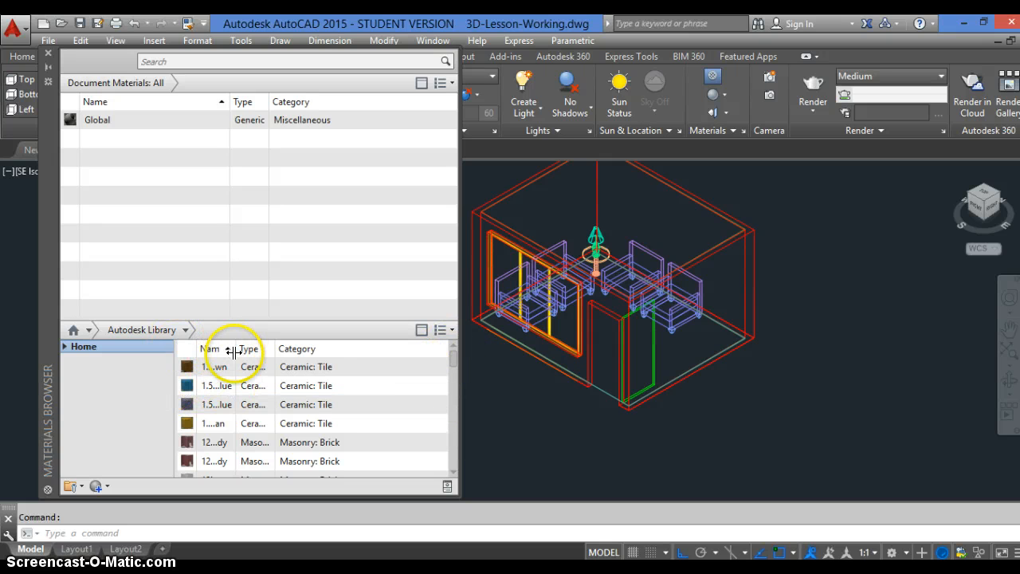
{"action": "left_click_drag", "start_coordinate": [236, 349], "coordinate": [260, 351]}
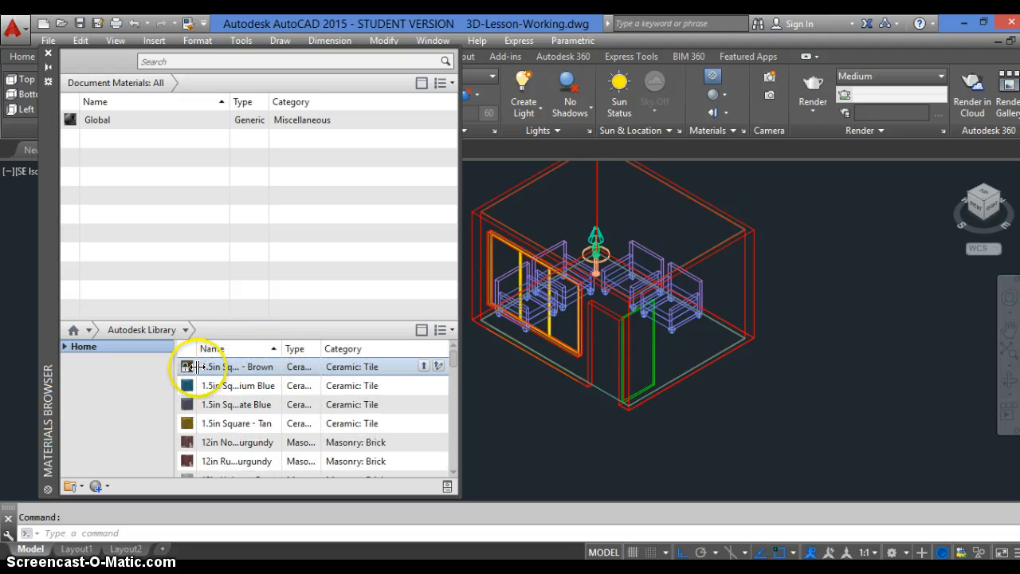
List the Glass materials of the Autodesk Library, and widen the Materials Browser and its Name column
{"action": "left_click", "coordinate": [64, 346]}
{"action": "left_click", "coordinate": [102, 374]}
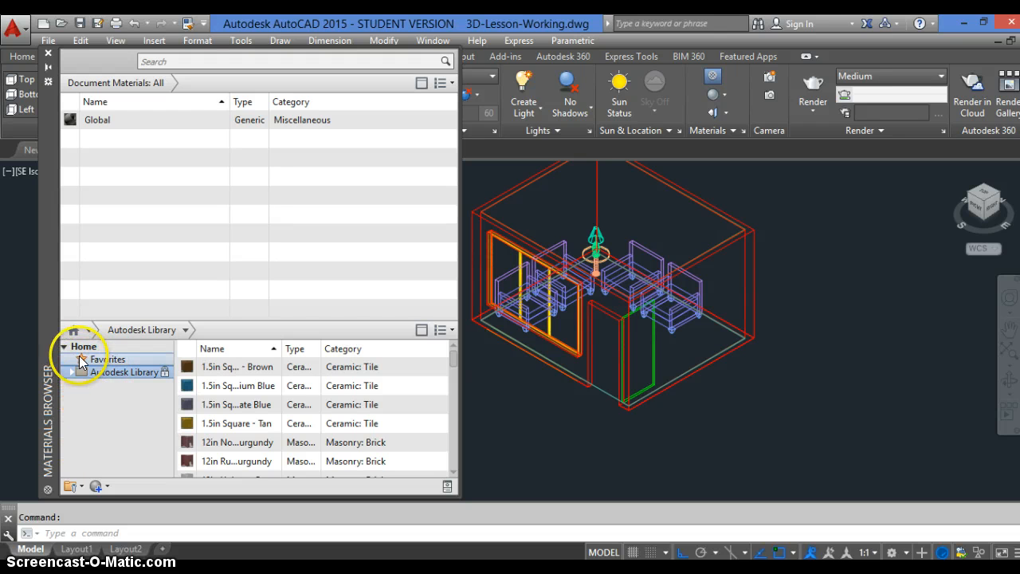
{"action": "left_click", "coordinate": [96, 360]}
{"action": "left_click", "coordinate": [91, 372]}
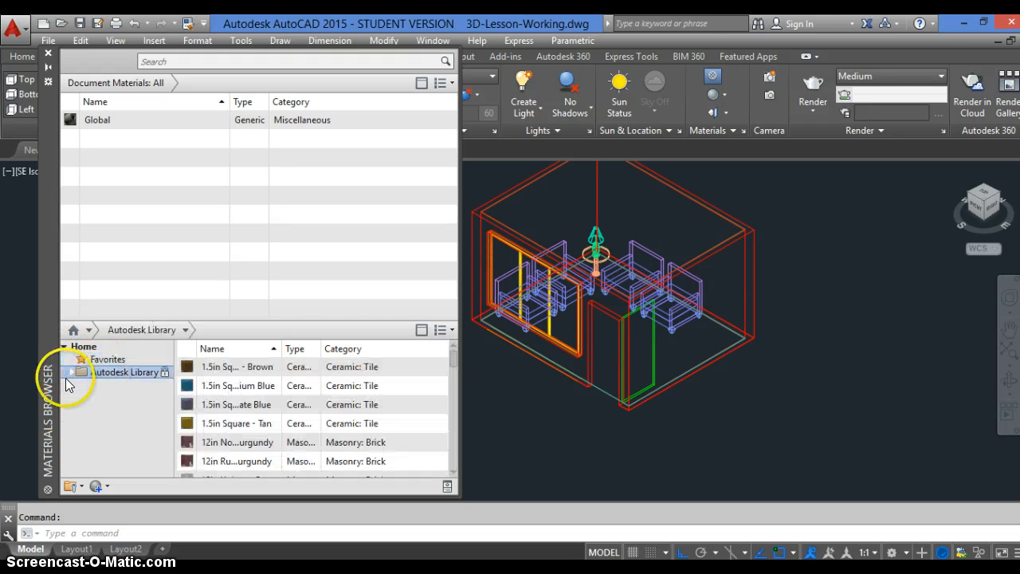
{"action": "left_click", "coordinate": [71, 372]}
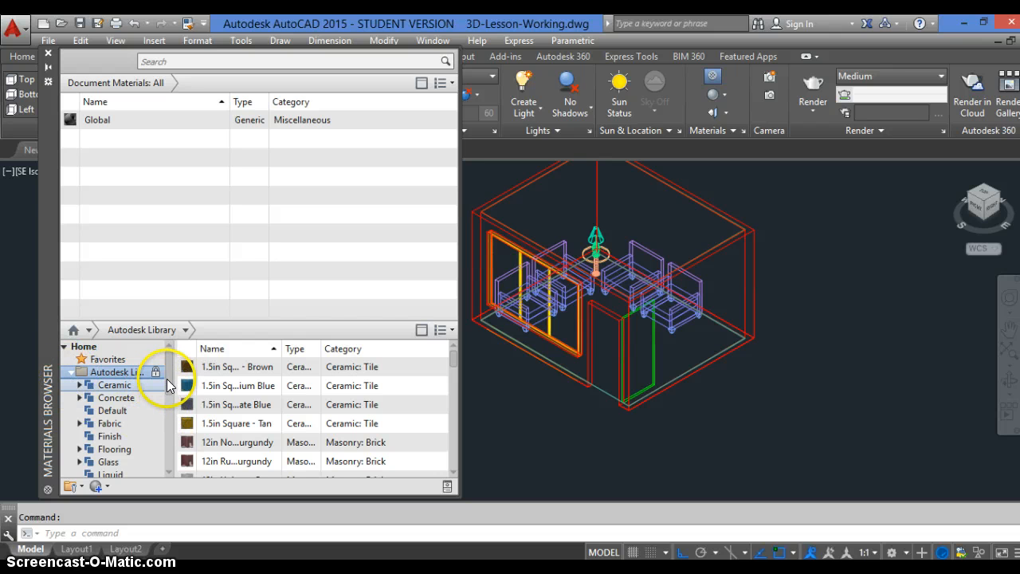
{"action": "scroll", "coordinate": [170, 386], "scroll_direction": "down", "scroll_amount": 1}
{"action": "scroll", "coordinate": [170, 394], "scroll_direction": "down", "scroll_amount": 3}
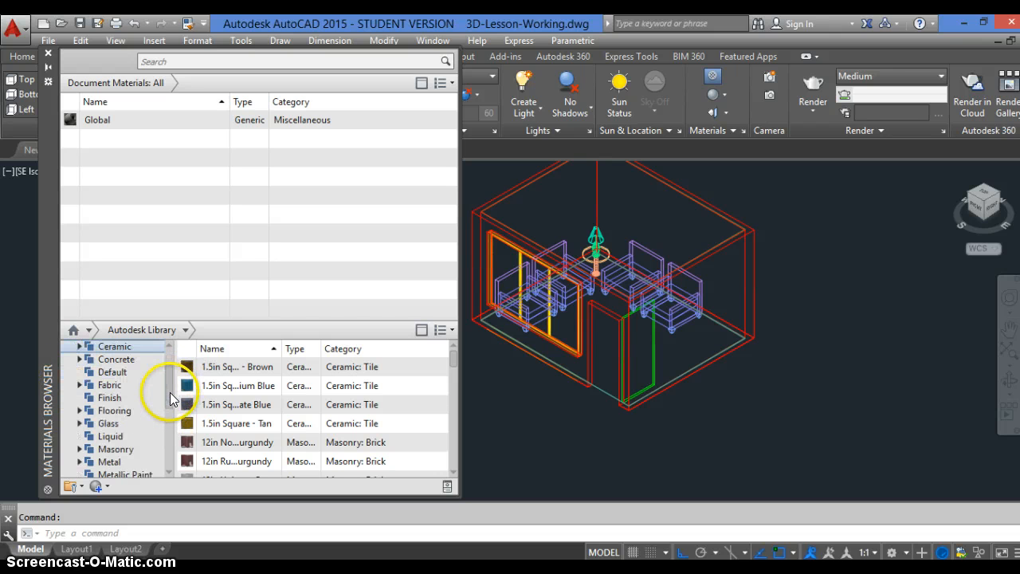
{"action": "scroll", "coordinate": [151, 405], "scroll_direction": "down", "scroll_amount": 1}
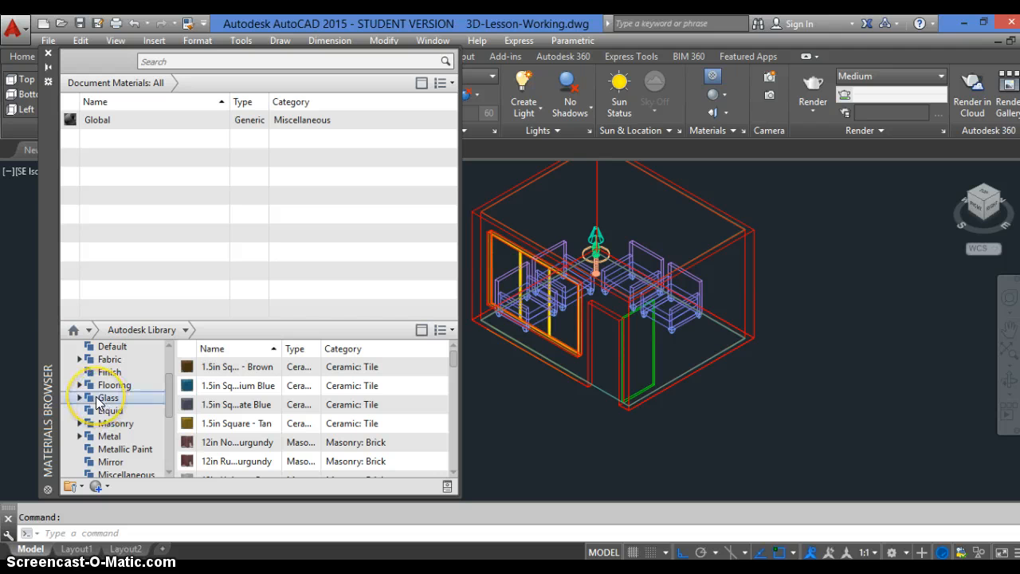
{"action": "left_click", "coordinate": [105, 397]}
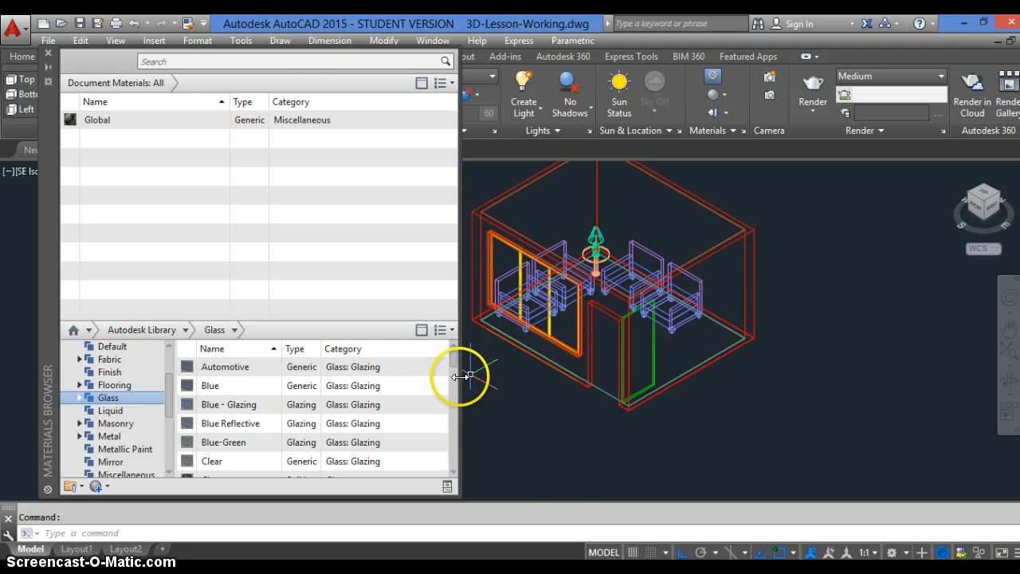
{"action": "left_click_drag", "start_coordinate": [461, 376], "coordinate": [616, 375]}
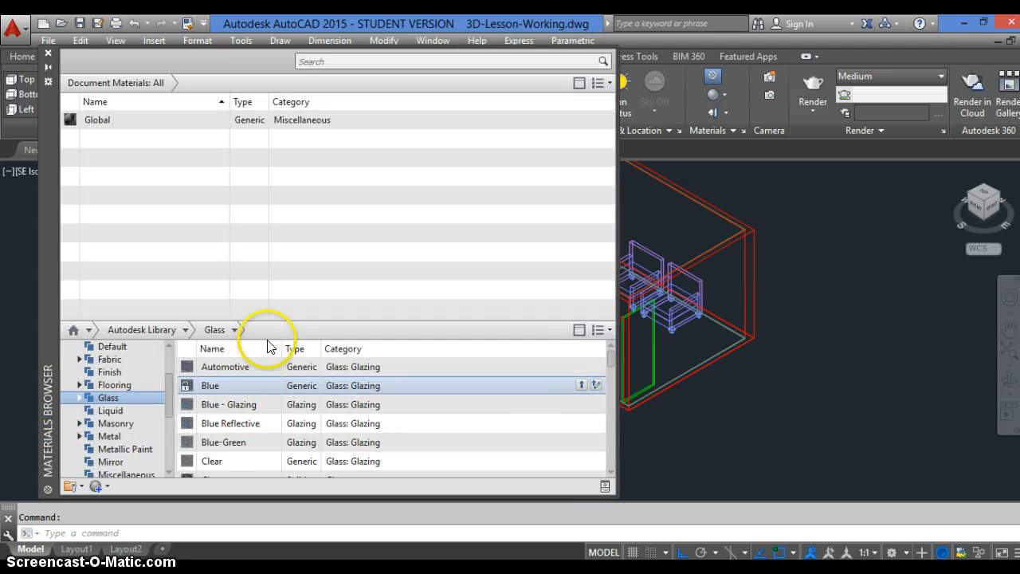
{"action": "left_click_drag", "start_coordinate": [295, 349], "coordinate": [332, 349]}
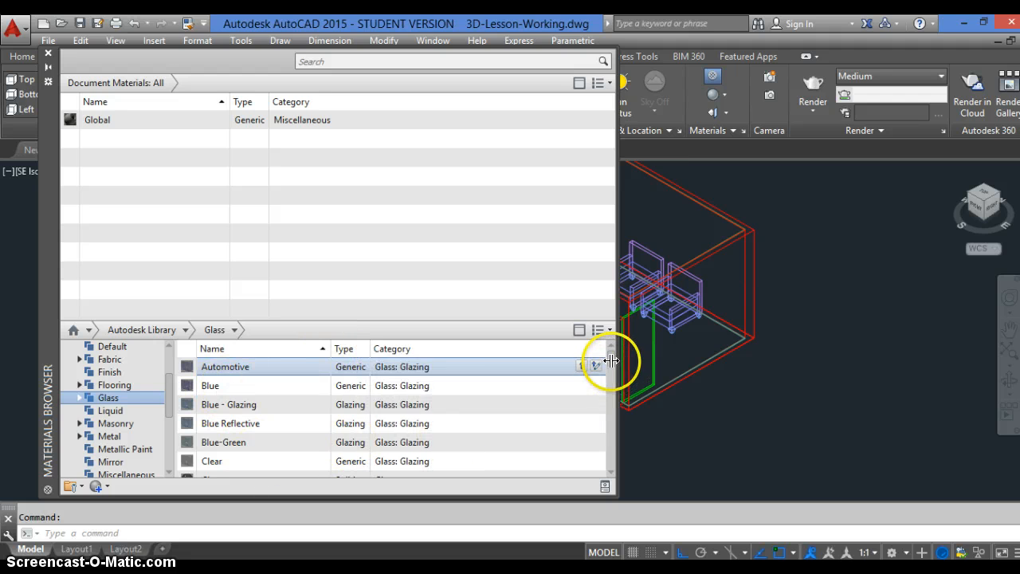
Add the solid glass material Clear from the library's Glass category to the document materials
{"action": "scroll", "coordinate": [269, 426], "scroll_direction": "down", "scroll_amount": 3}
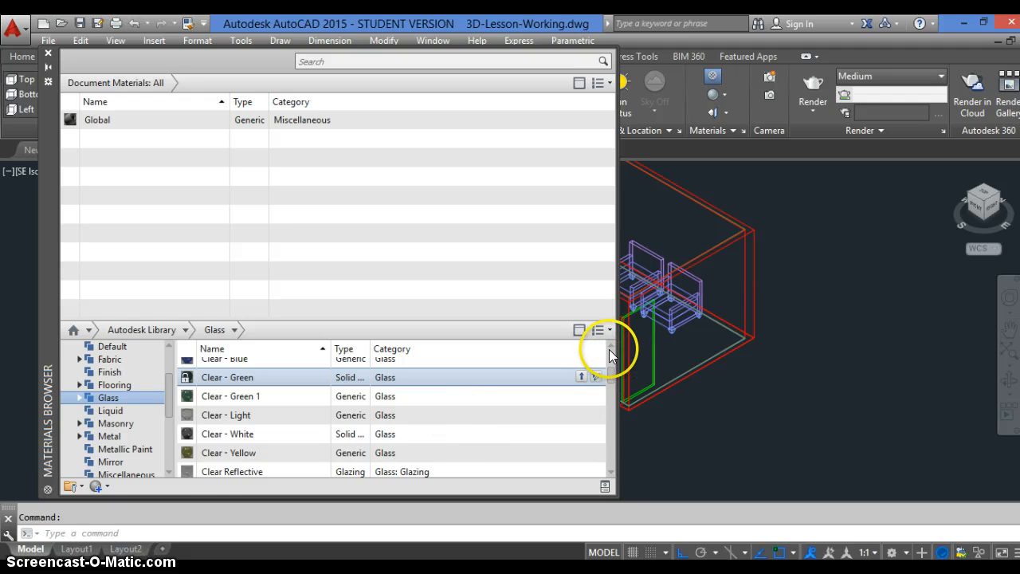
{"action": "left_click", "coordinate": [610, 351]}
{"action": "left_click", "coordinate": [610, 348]}
{"action": "left_click", "coordinate": [610, 348]}
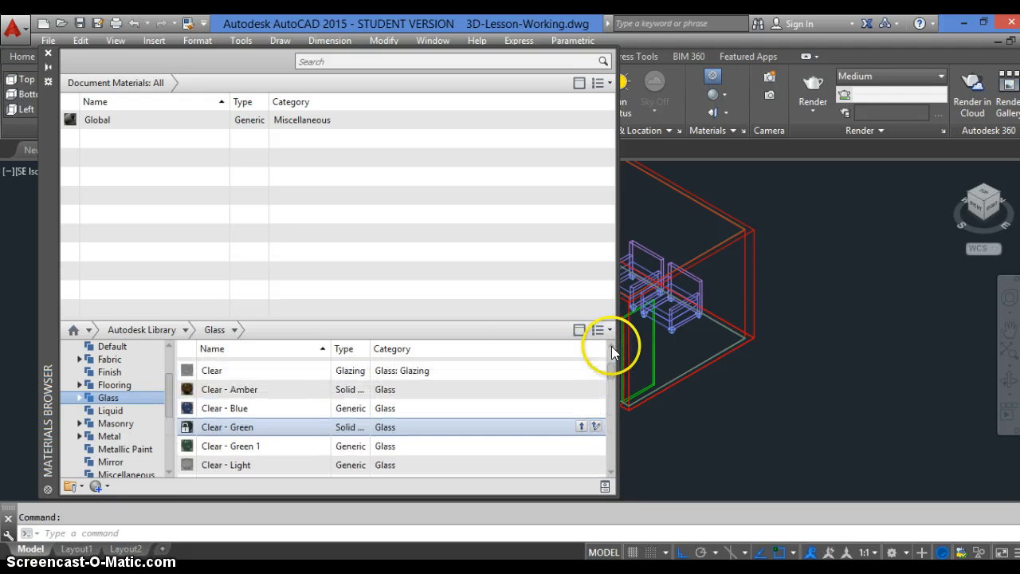
{"action": "left_click", "coordinate": [611, 348]}
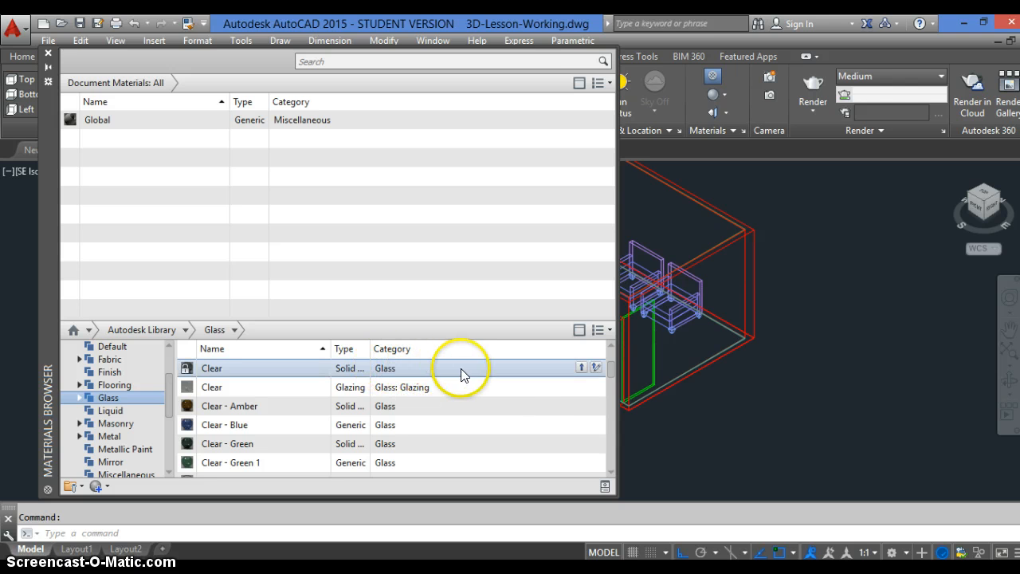
{"action": "left_click", "coordinate": [582, 367]}
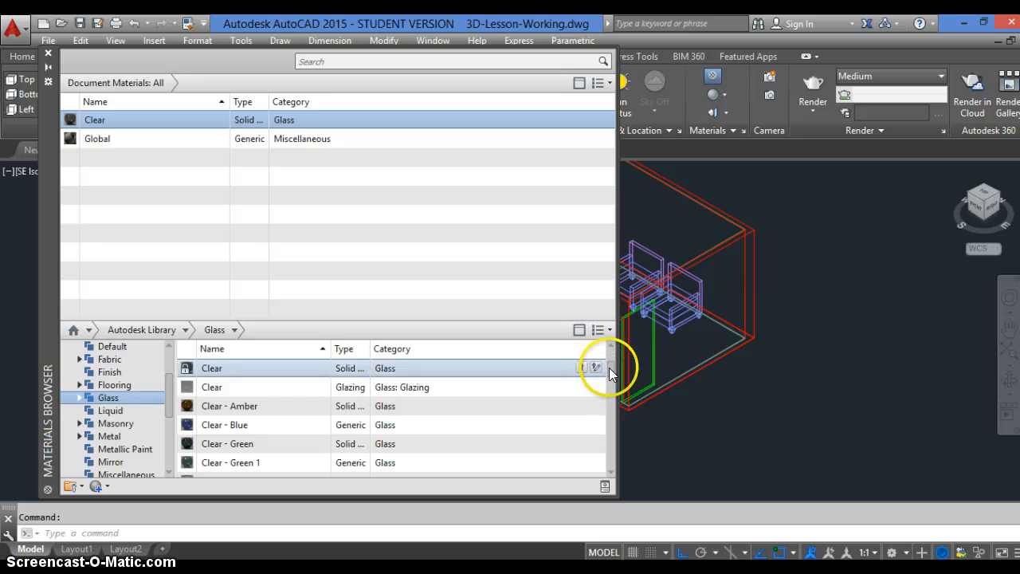
Add the Rough - Red granite from the library's Stone category to the document materials
{"action": "left_click_drag", "start_coordinate": [611, 367], "coordinate": [608, 430]}
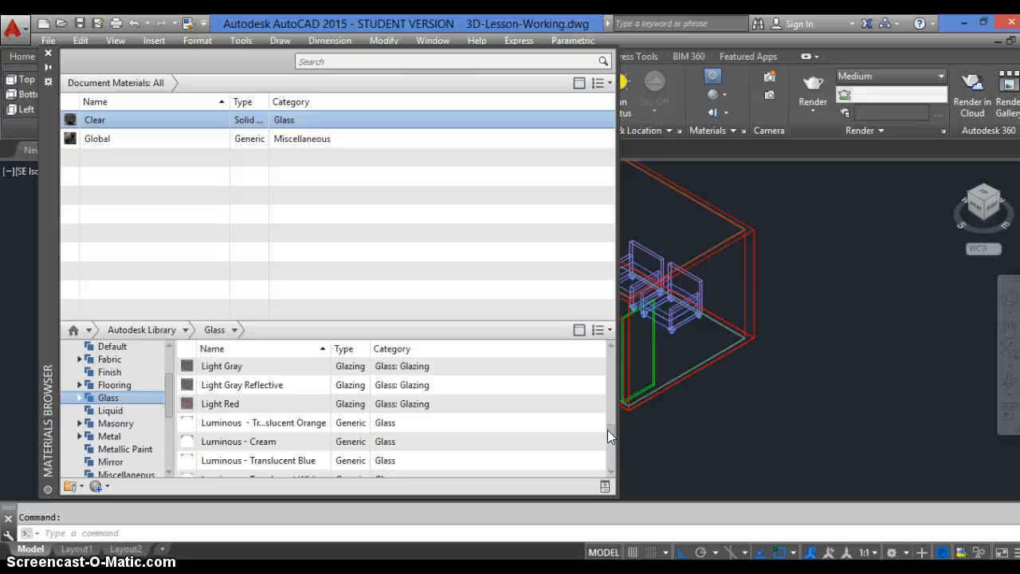
{"action": "left_click_drag", "start_coordinate": [607, 430], "coordinate": [606, 457]}
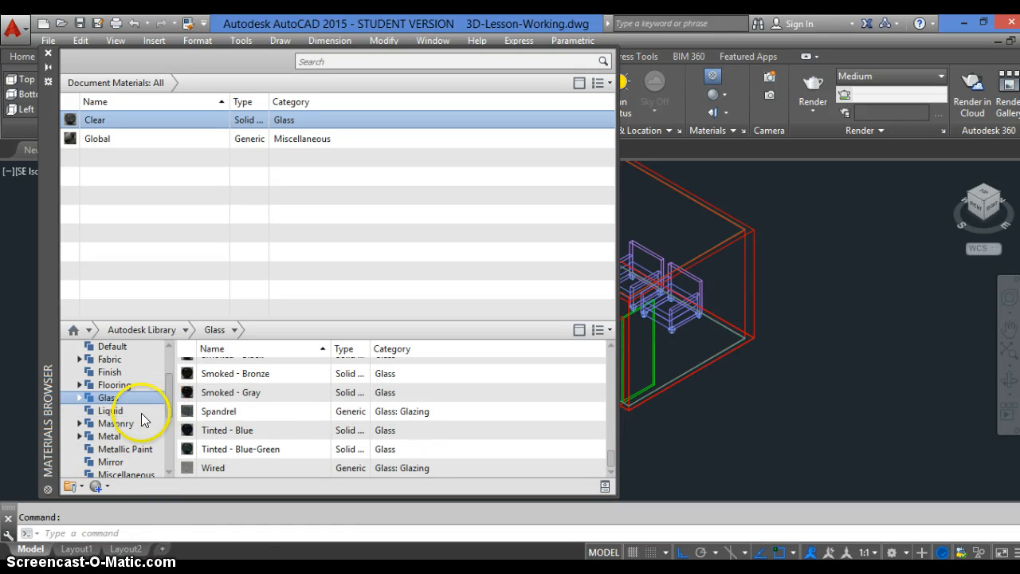
{"action": "left_click", "coordinate": [69, 422]}
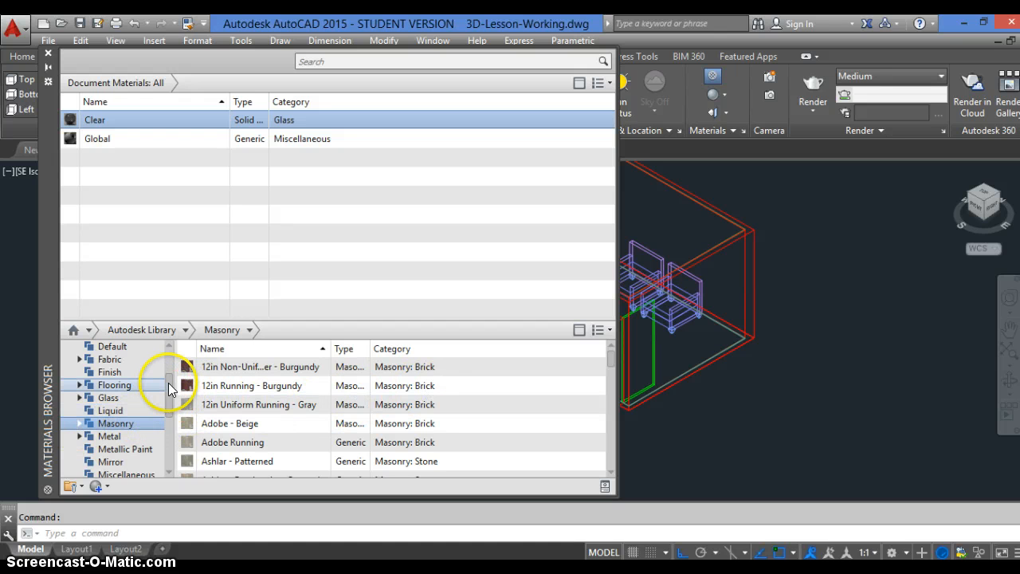
{"action": "left_click_drag", "start_coordinate": [169, 396], "coordinate": [137, 433]}
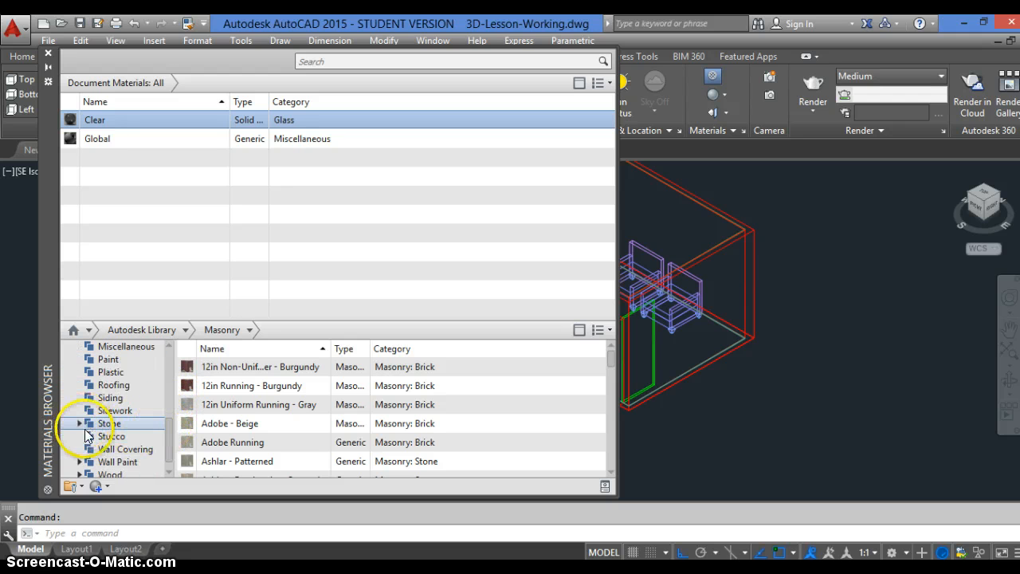
{"action": "left_click", "coordinate": [83, 425]}
{"action": "left_click", "coordinate": [80, 424]}
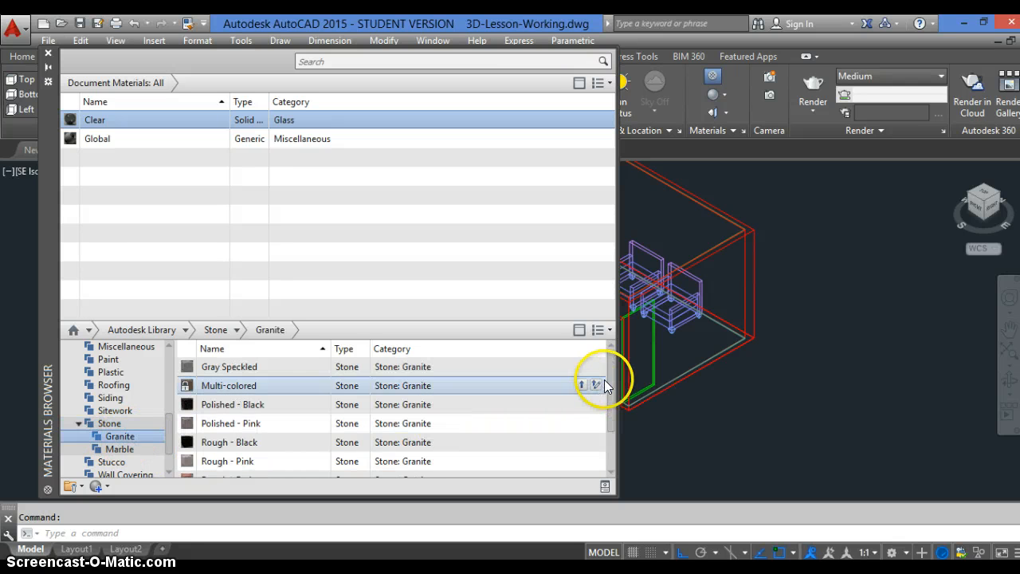
{"action": "left_click_drag", "start_coordinate": [609, 382], "coordinate": [609, 458]}
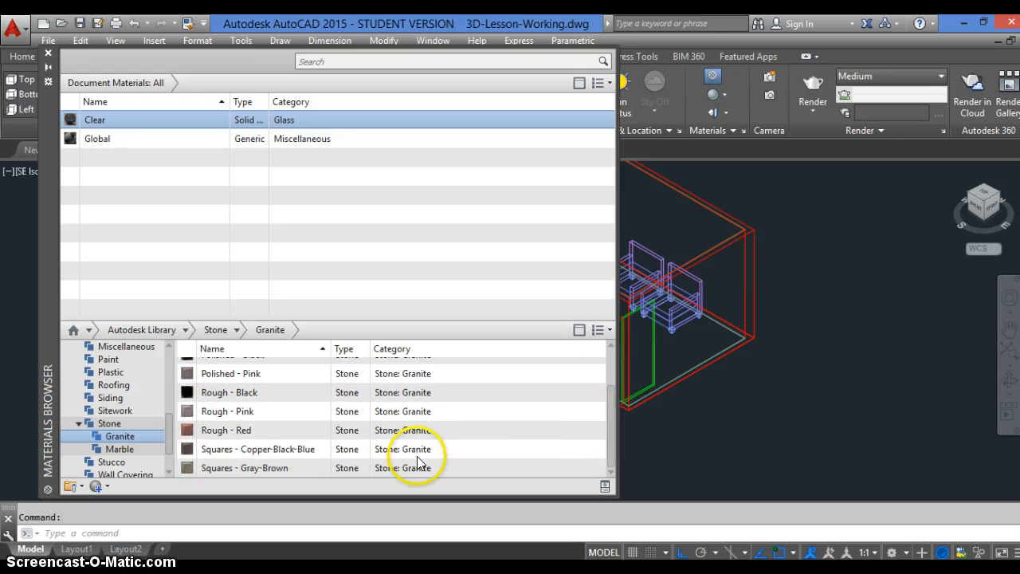
{"action": "left_click", "coordinate": [224, 433]}
{"action": "left_click", "coordinate": [511, 449]}
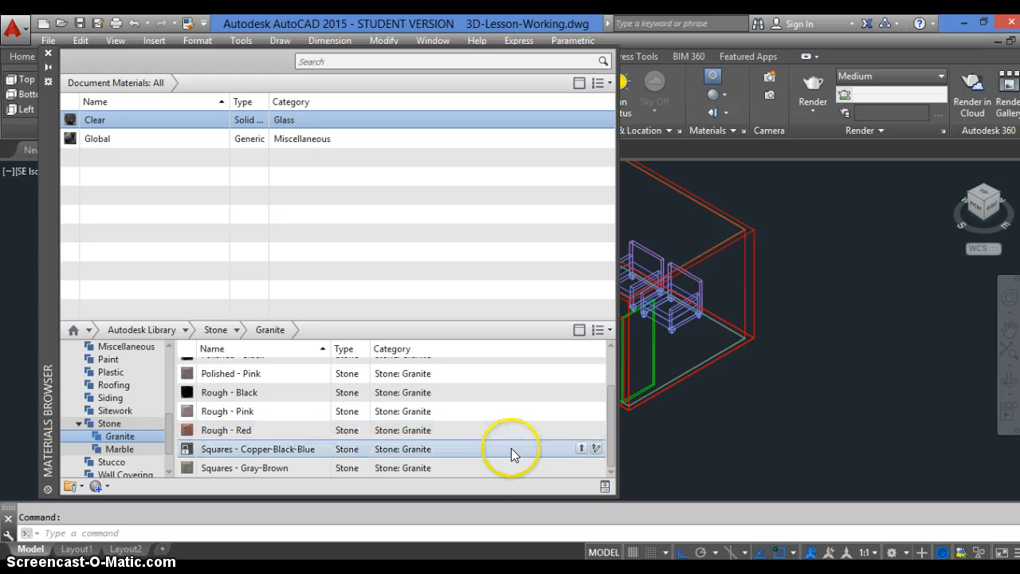
{"action": "left_click", "coordinate": [581, 429]}
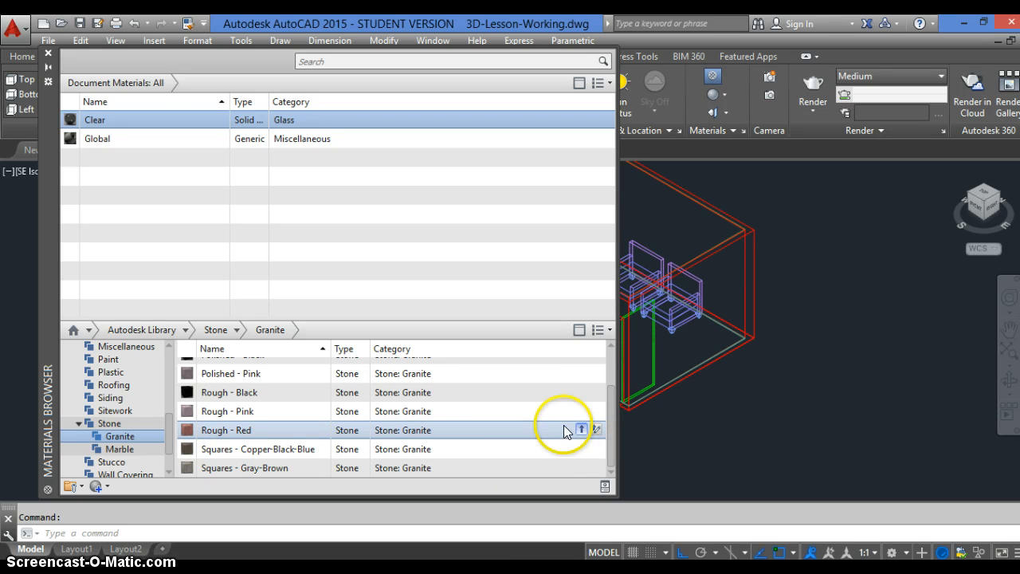
Collapse the Stone category and add the Creased - Black leather from the Fabric category to the document materials
{"action": "left_click", "coordinate": [78, 424]}
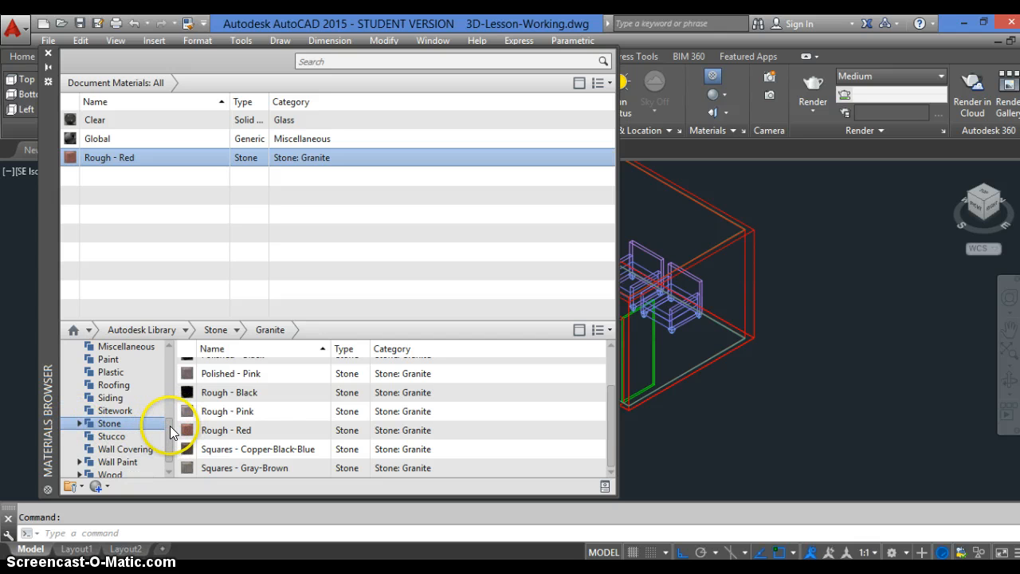
{"action": "scroll", "coordinate": [171, 423], "scroll_direction": "up", "scroll_amount": 1}
{"action": "scroll", "coordinate": [172, 403], "scroll_direction": "up", "scroll_amount": 4}
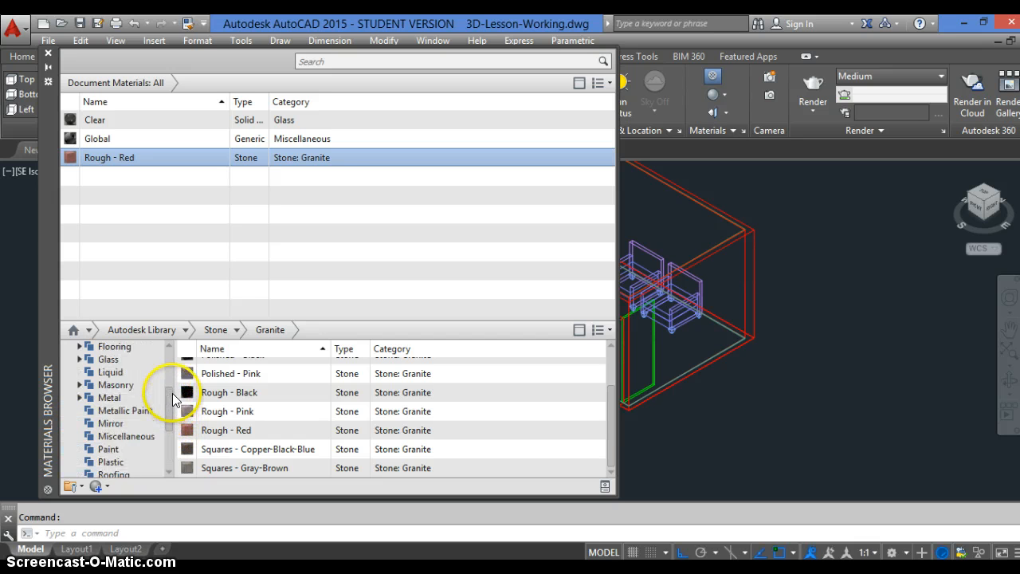
{"action": "scroll", "coordinate": [173, 388], "scroll_direction": "up", "scroll_amount": 1}
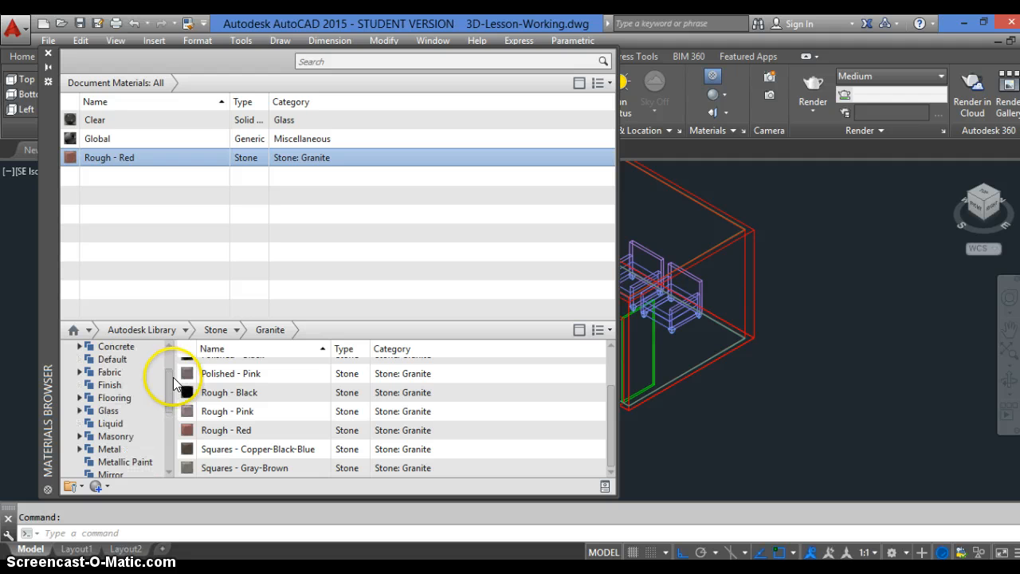
{"action": "scroll", "coordinate": [173, 384], "scroll_direction": "up", "scroll_amount": 1}
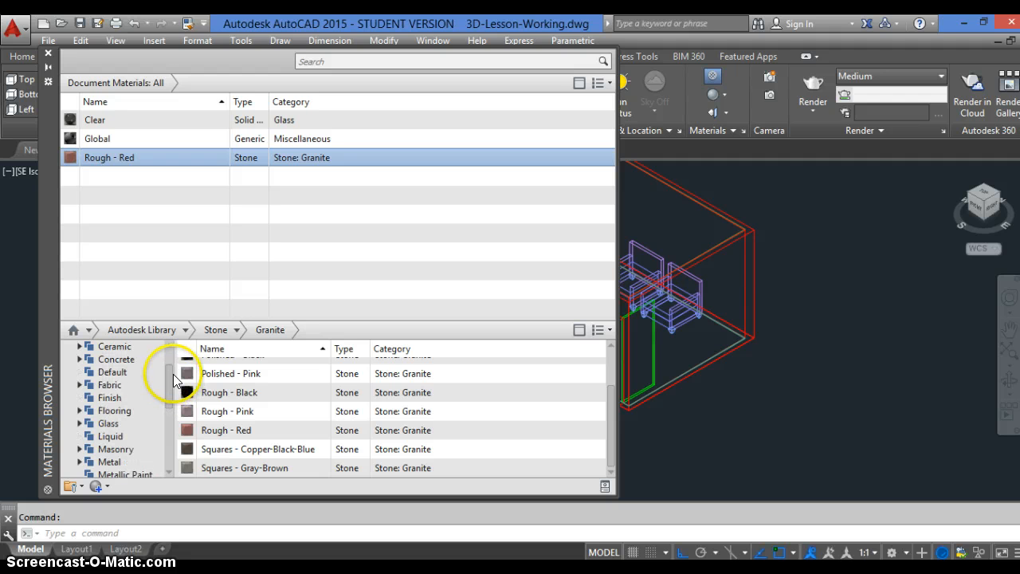
{"action": "double_click", "coordinate": [91, 384]}
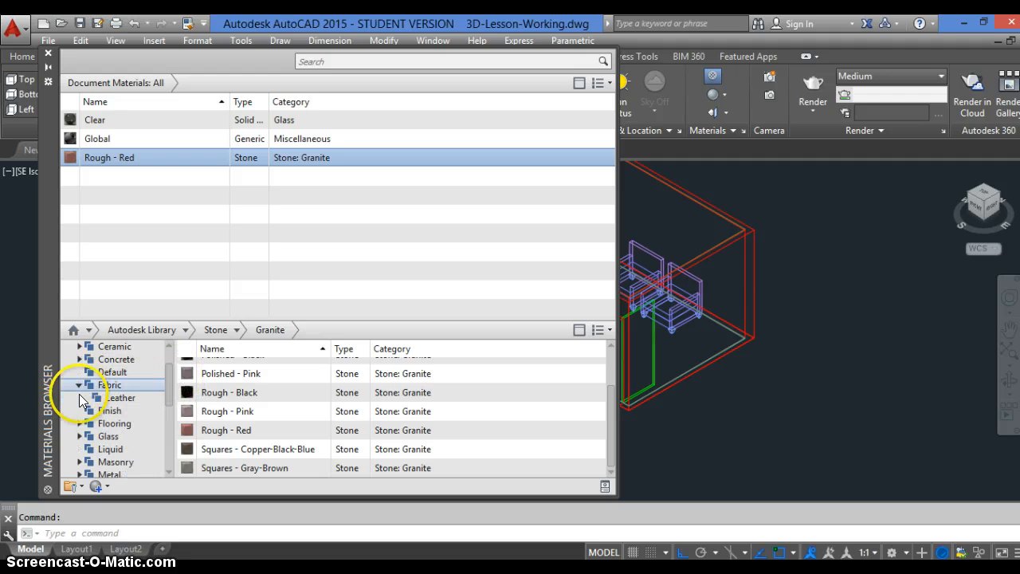
{"action": "left_click", "coordinate": [123, 399]}
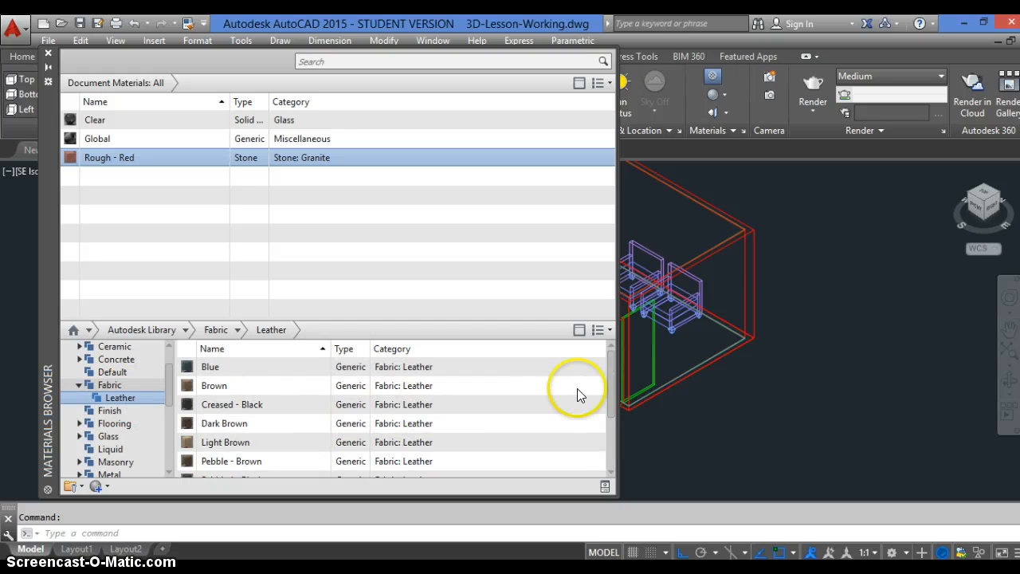
{"action": "left_click", "coordinate": [589, 386]}
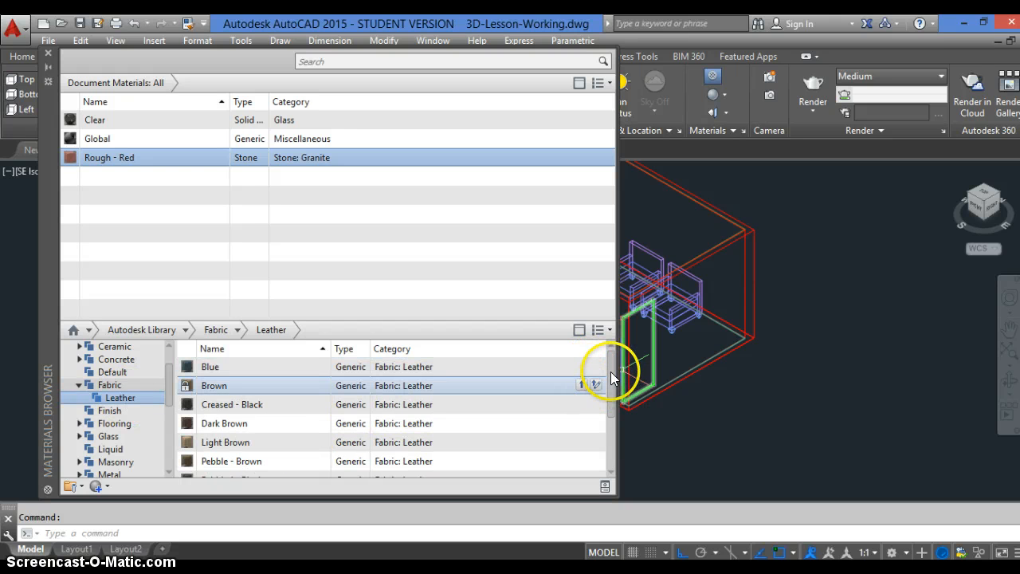
{"action": "left_click_drag", "start_coordinate": [610, 373], "coordinate": [611, 392]}
{"action": "left_click", "coordinate": [341, 372]}
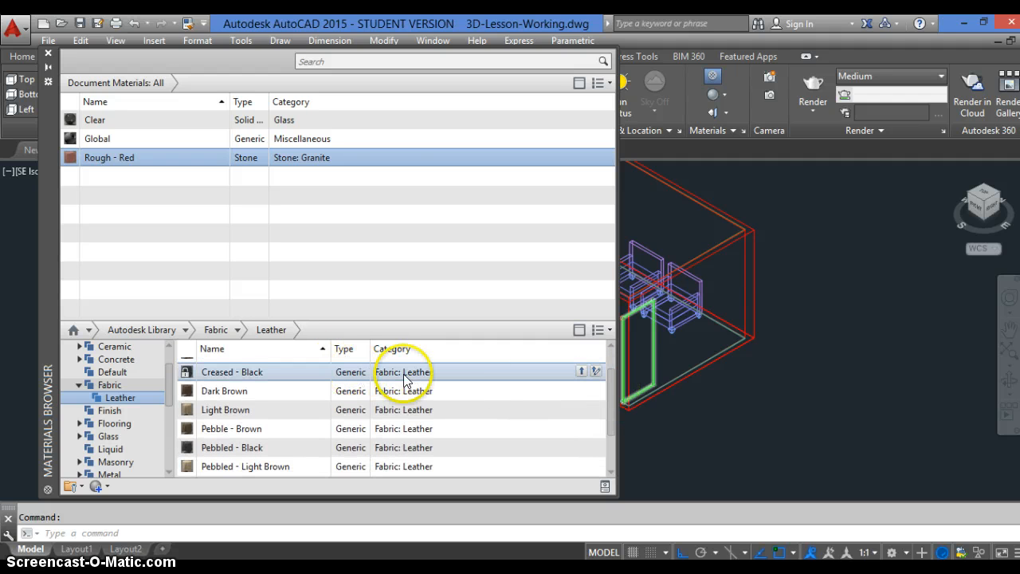
{"action": "left_click", "coordinate": [581, 372]}
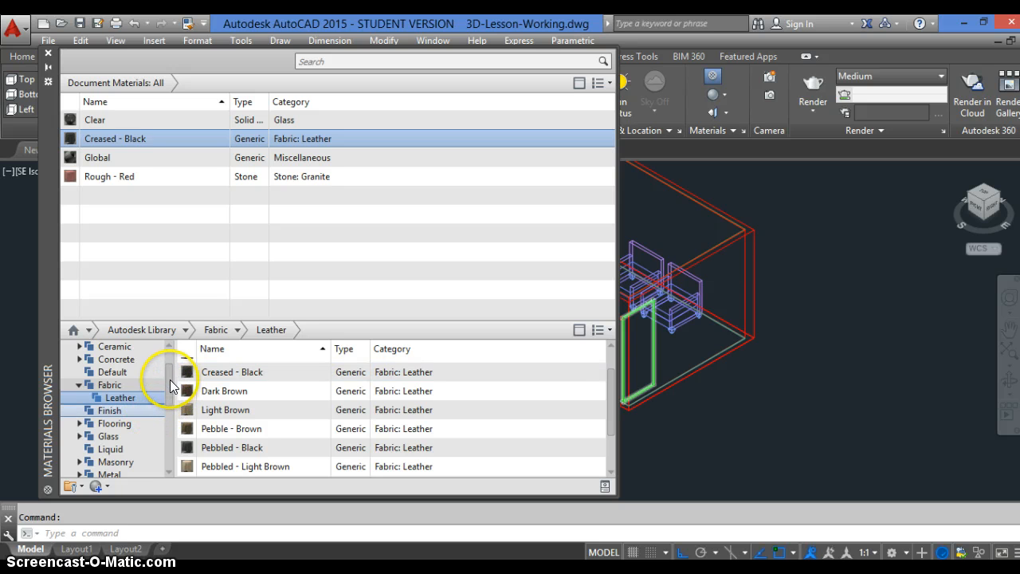
List all Fabric materials of the library and add Linen - Beige and Linen - White to the document
{"action": "scroll", "coordinate": [170, 381], "scroll_direction": "up", "scroll_amount": 2}
{"action": "scroll", "coordinate": [170, 386], "scroll_direction": "down", "scroll_amount": 2}
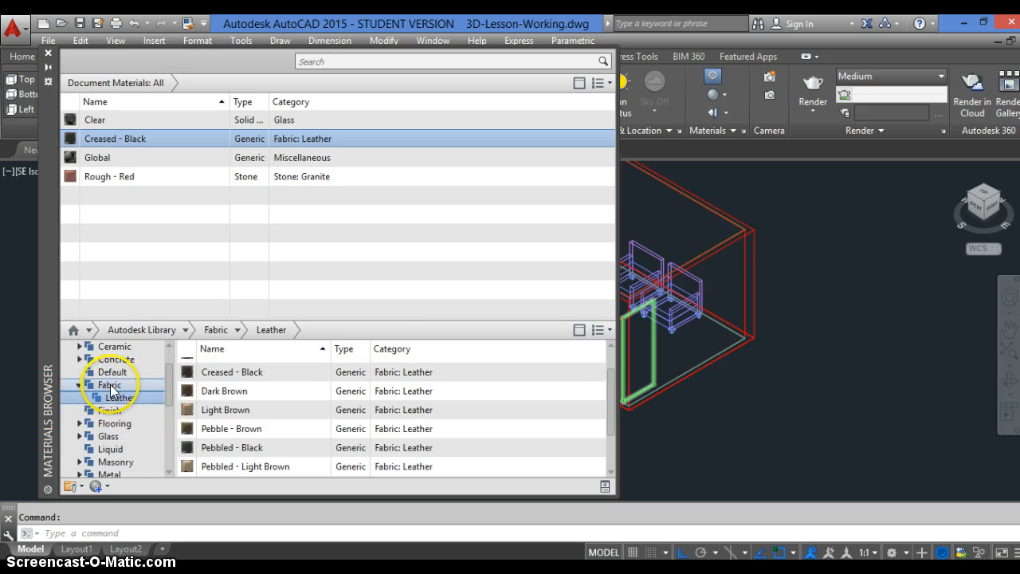
{"action": "left_click", "coordinate": [110, 387]}
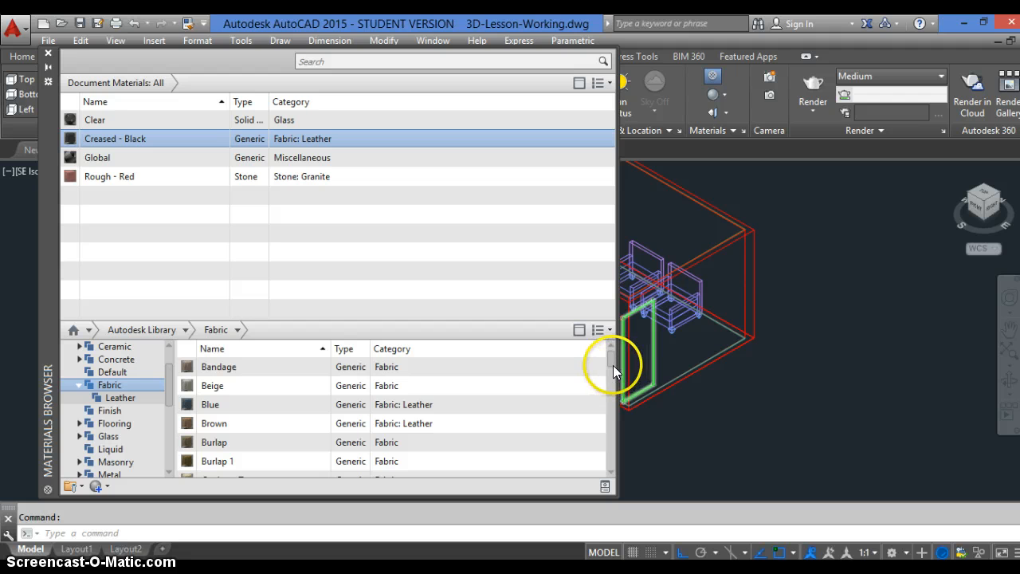
{"action": "left_click_drag", "start_coordinate": [612, 358], "coordinate": [612, 394]}
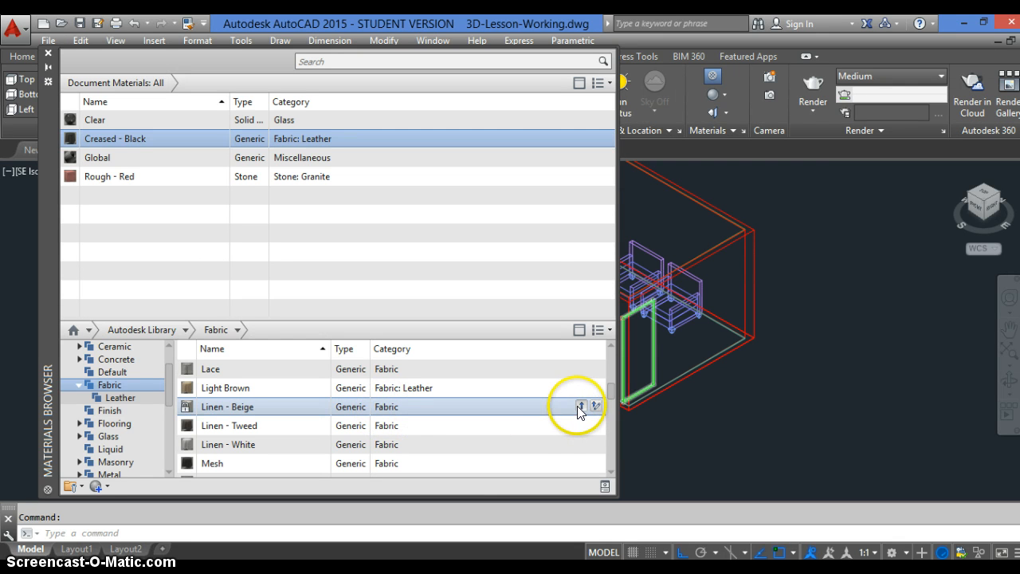
{"action": "left_click", "coordinate": [581, 406]}
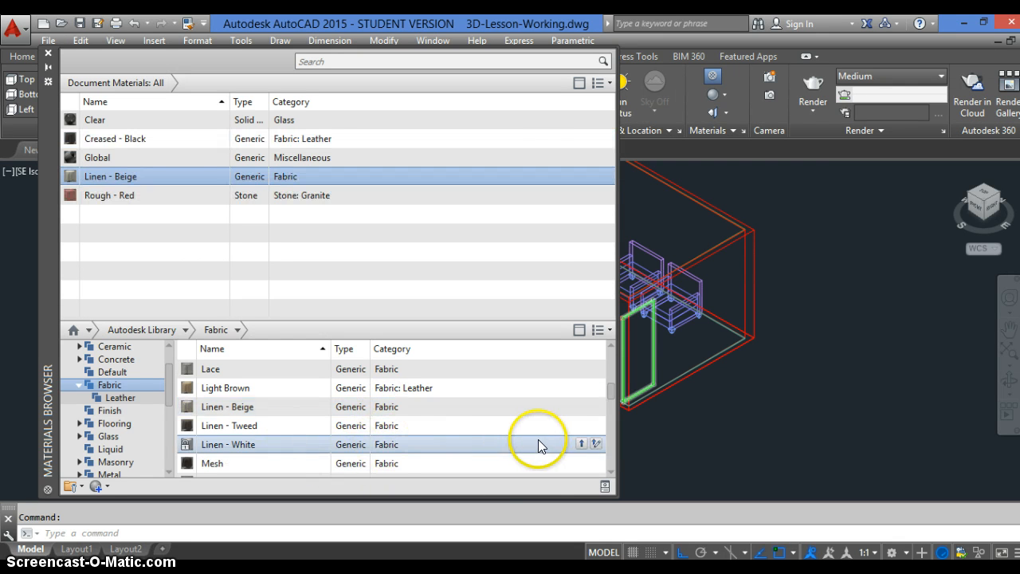
{"action": "left_click", "coordinate": [582, 444]}
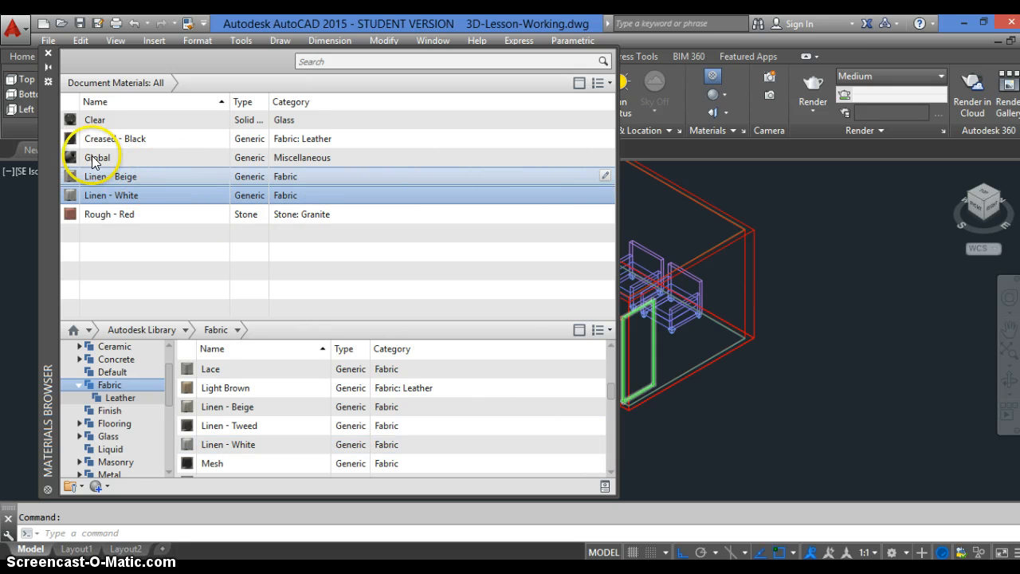
Delete the Linen - Beige material from the document materials
{"action": "left_click_drag", "start_coordinate": [112, 178], "coordinate": [130, 182]}
{"action": "right_click", "coordinate": [130, 180]}
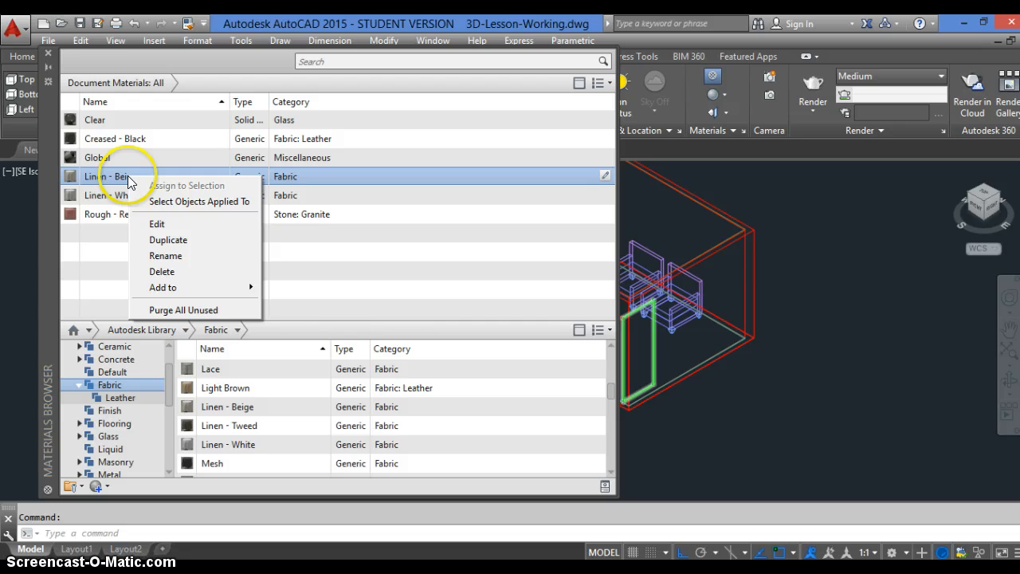
{"action": "left_click", "coordinate": [156, 270]}
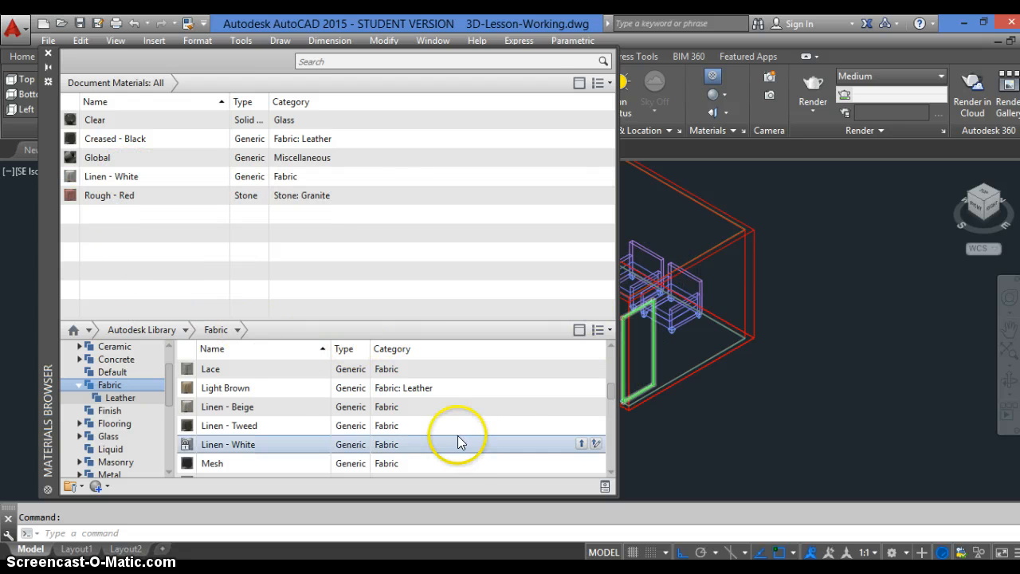
{"action": "left_click", "coordinate": [266, 403]}
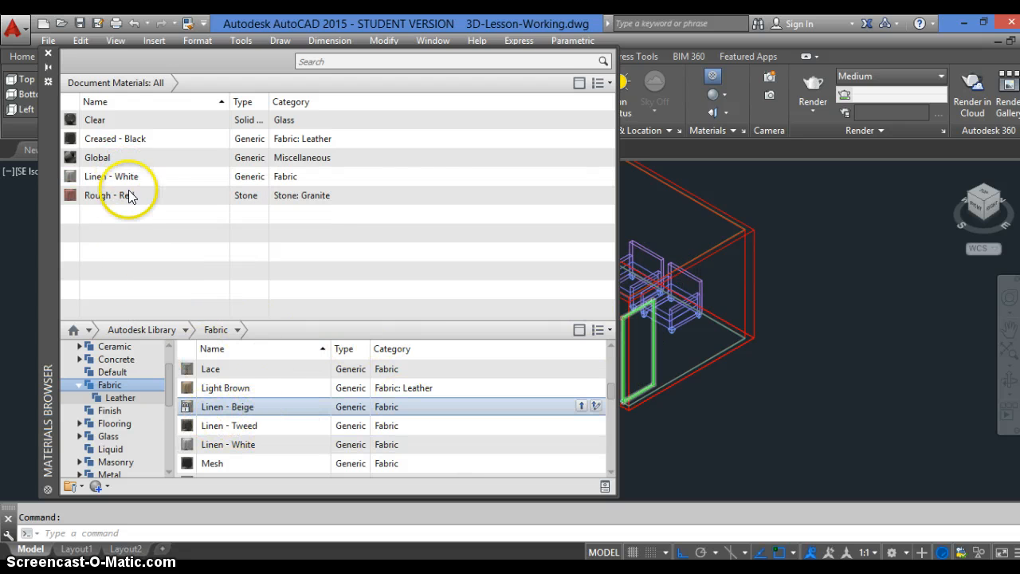
{"action": "left_click", "coordinate": [205, 157]}
{"action": "left_click", "coordinate": [183, 179]}
{"action": "left_click", "coordinate": [255, 427]}
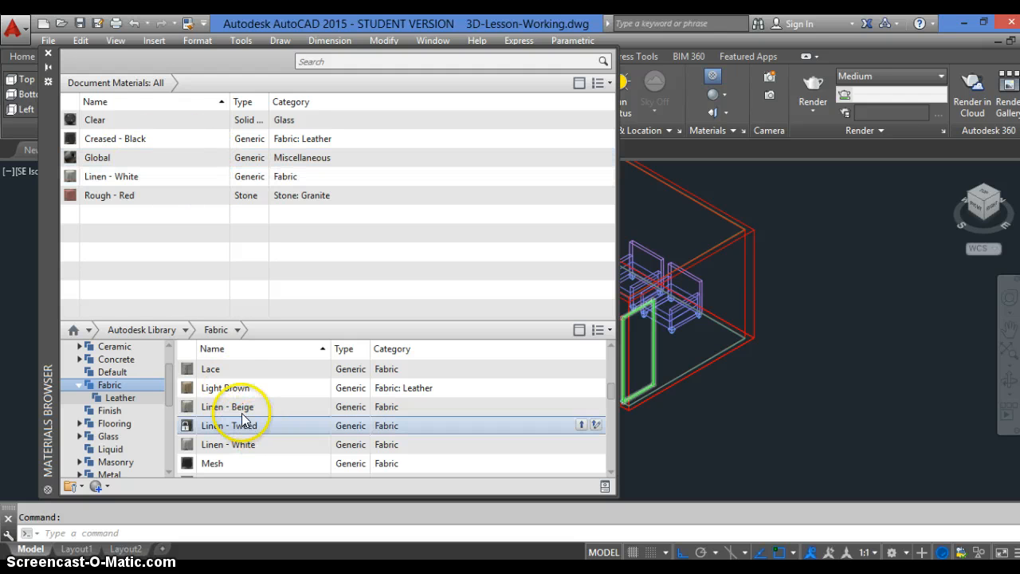
{"action": "left_click", "coordinate": [141, 386]}
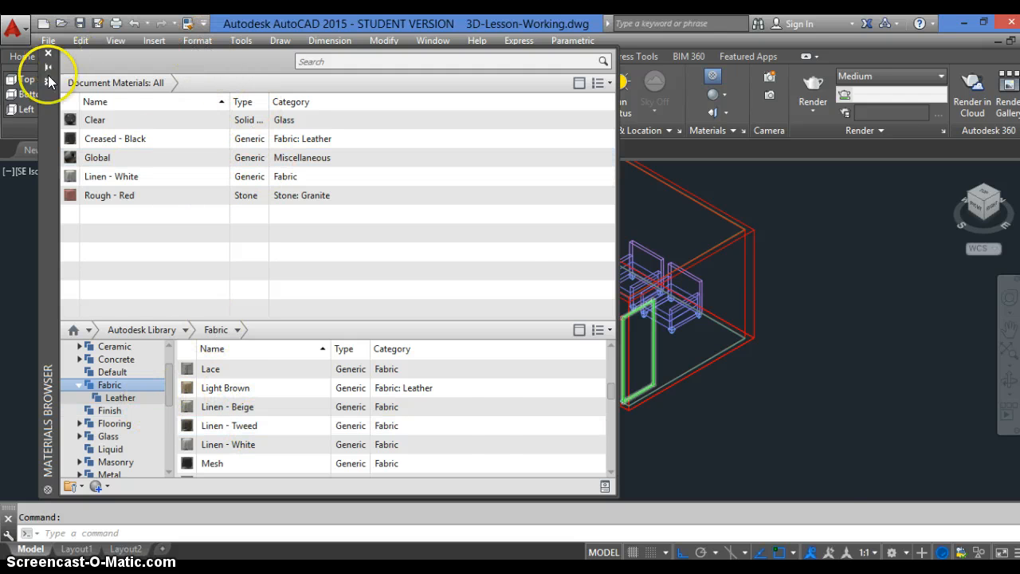
Expand the library's Metal category and add Aluminum - Polished from its Aluminum group to the document materials
{"action": "left_click_drag", "start_coordinate": [286, 293], "coordinate": [456, 437]}
{"action": "left_click_drag", "start_coordinate": [142, 202], "coordinate": [98, 137]}
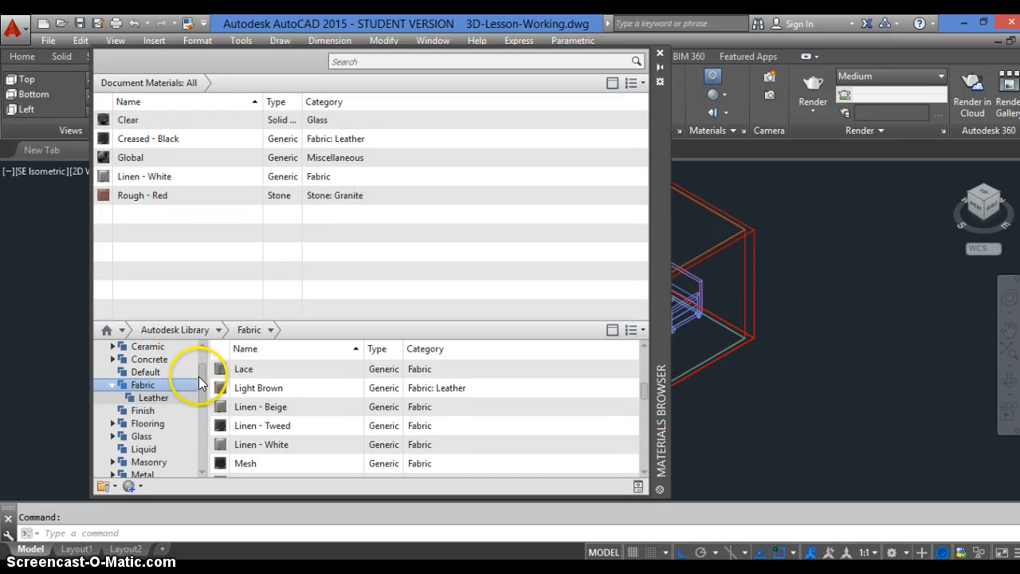
{"action": "scroll", "coordinate": [200, 390], "scroll_direction": "down", "scroll_amount": 1}
{"action": "mouse_move", "coordinate": [200, 391]}
{"action": "left_mouse_down"}
{"action": "mouse_move", "coordinate": [202, 417]}
{"action": "mouse_move", "coordinate": [202, 395]}
{"action": "left_mouse_up"}
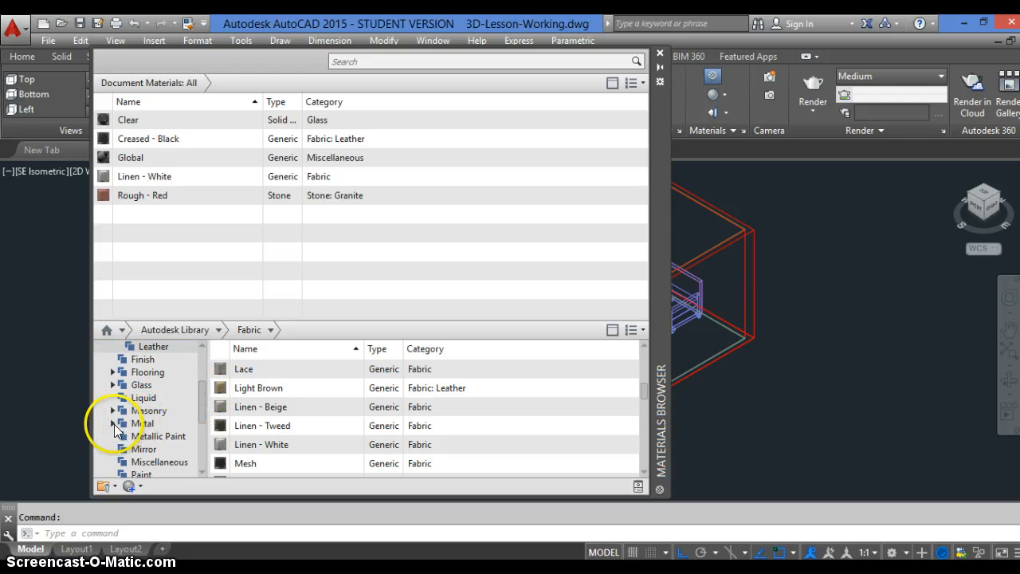
{"action": "left_click", "coordinate": [113, 423]}
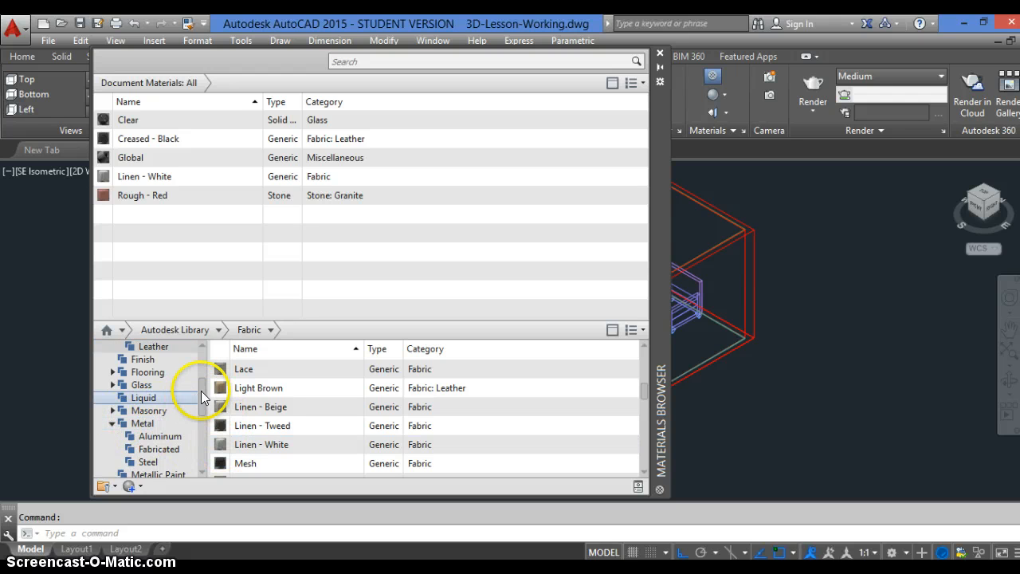
{"action": "left_click_drag", "start_coordinate": [200, 393], "coordinate": [202, 406]}
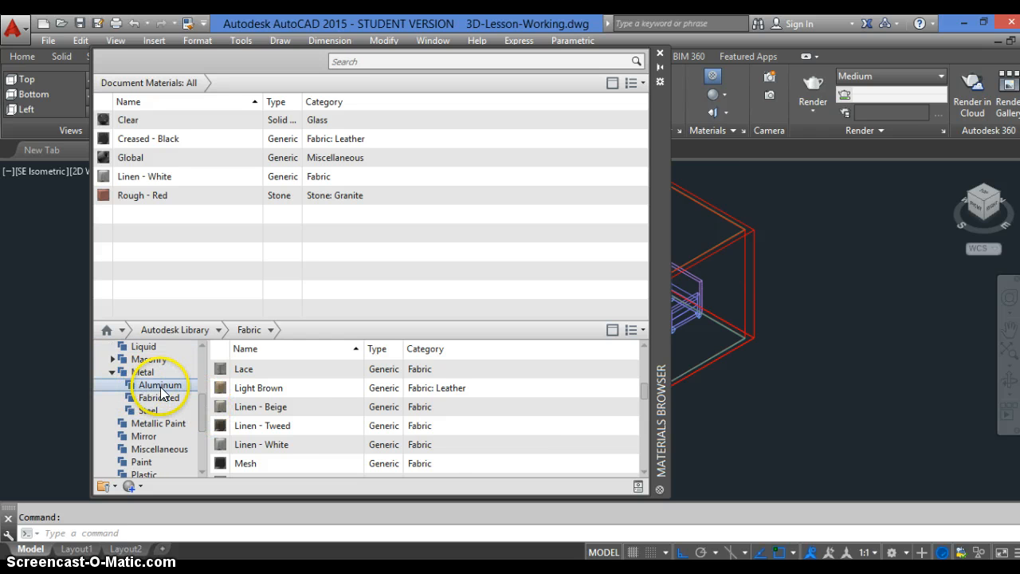
{"action": "left_click", "coordinate": [161, 386]}
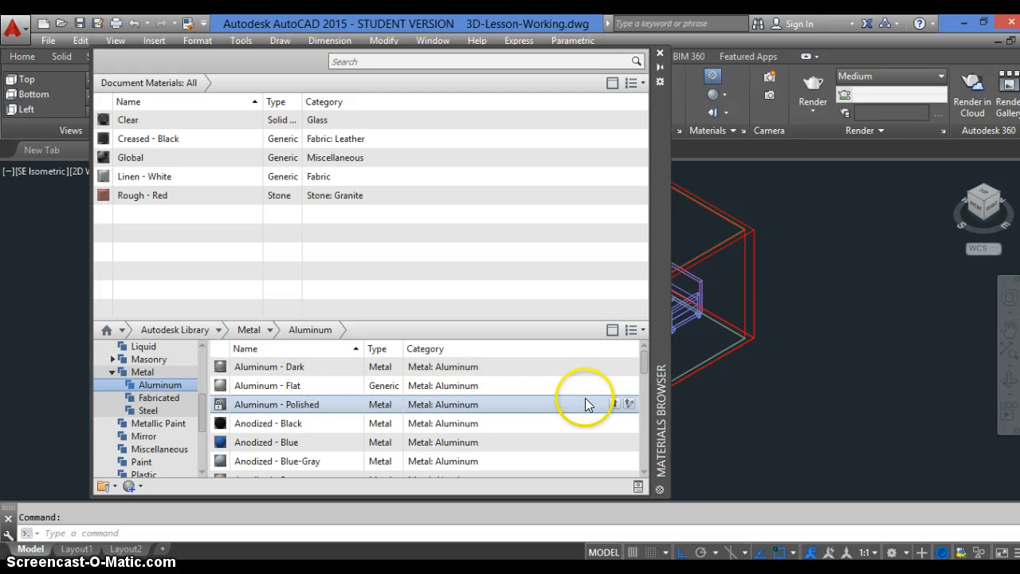
{"action": "left_click", "coordinate": [614, 404]}
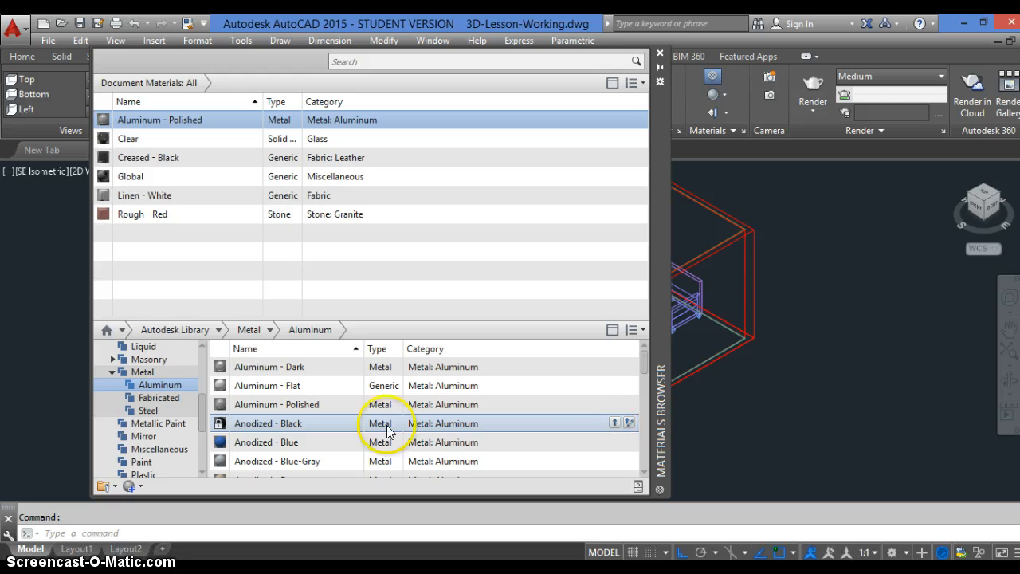
Add Acoustic Tile - 2x2 Gray Fissured from the library's Miscellaneous category to the document materials
{"action": "mouse_move", "coordinate": [199, 410]}
{"action": "left_mouse_down"}
{"action": "mouse_move", "coordinate": [202, 370]}
{"action": "mouse_move", "coordinate": [200, 390]}
{"action": "left_mouse_up"}
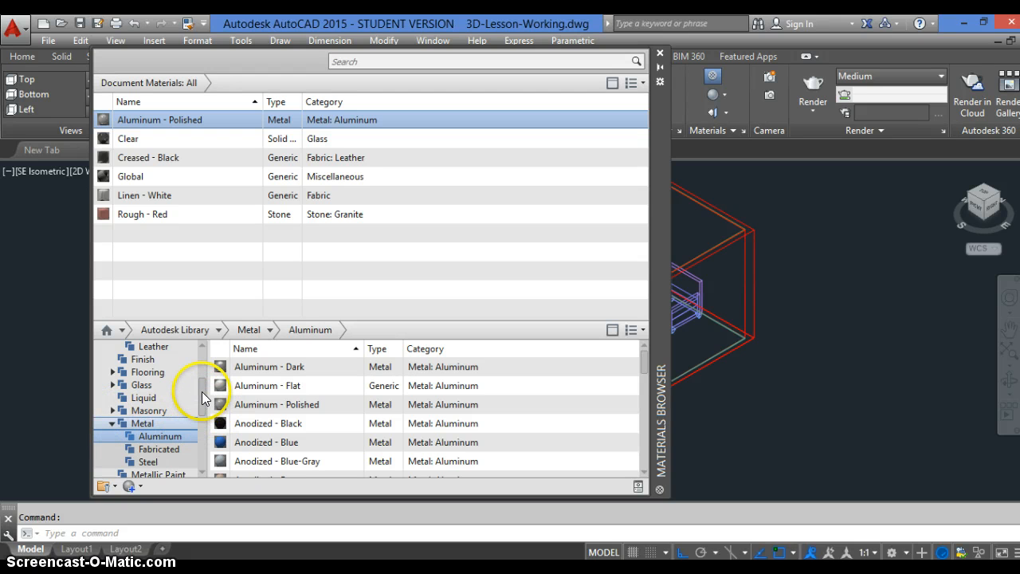
{"action": "left_click_drag", "start_coordinate": [202, 396], "coordinate": [201, 418]}
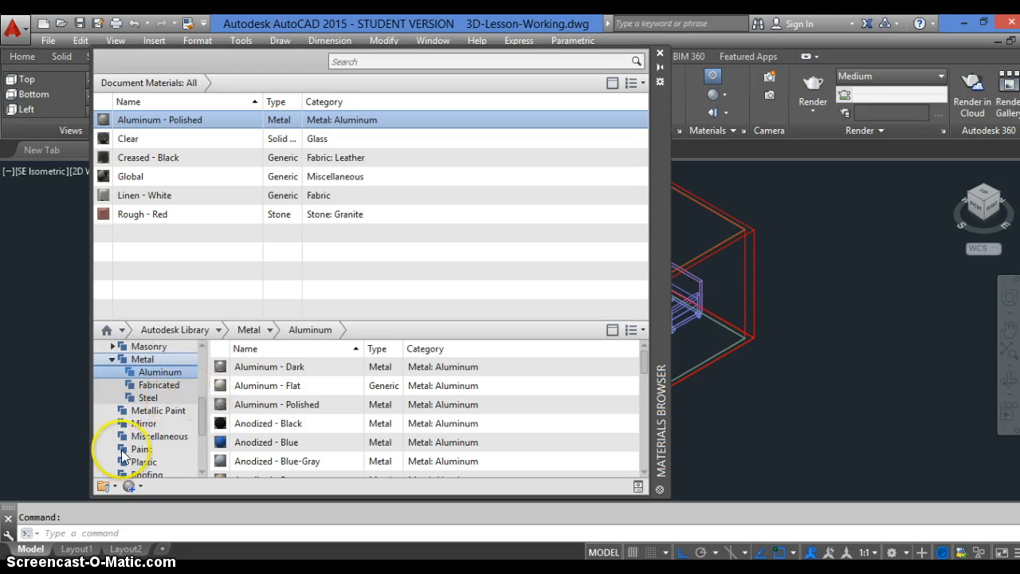
{"action": "left_click", "coordinate": [155, 436]}
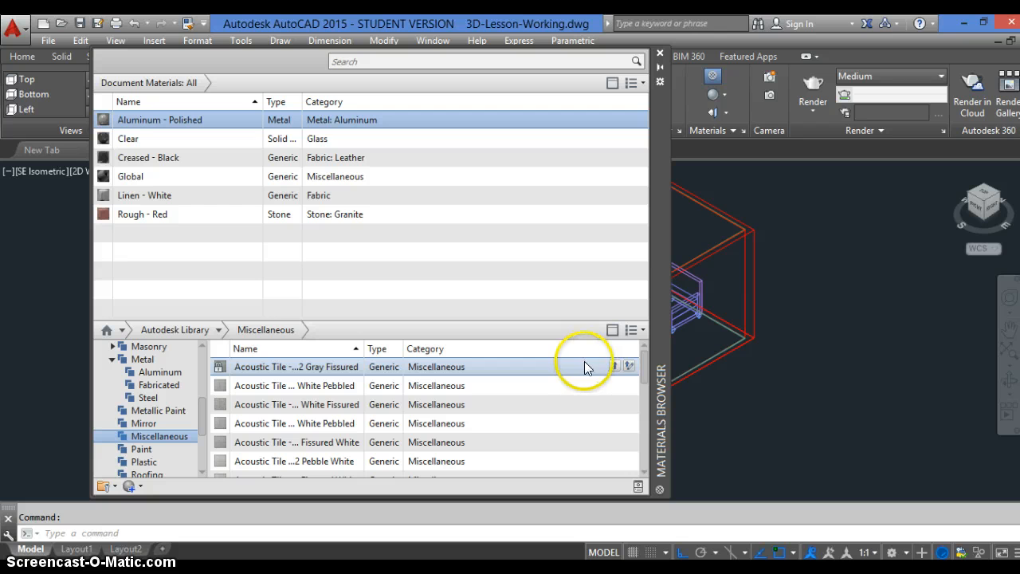
{"action": "left_click", "coordinate": [614, 367]}
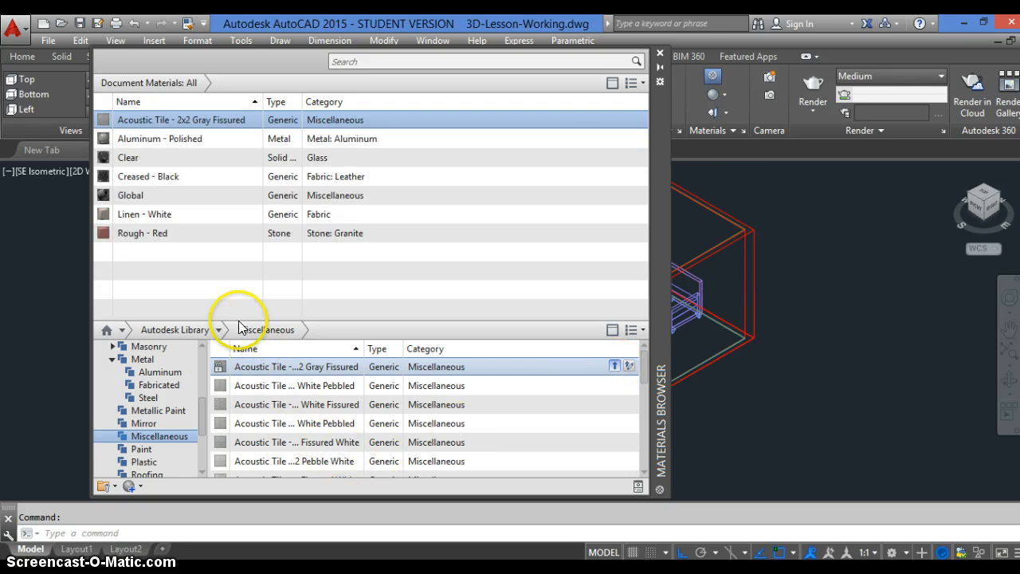
Look through the library's Flooring category and add the Beech - Plank wood flooring to the document materials
{"action": "left_click_drag", "start_coordinate": [197, 406], "coordinate": [198, 391]}
{"action": "left_click", "coordinate": [119, 372]}
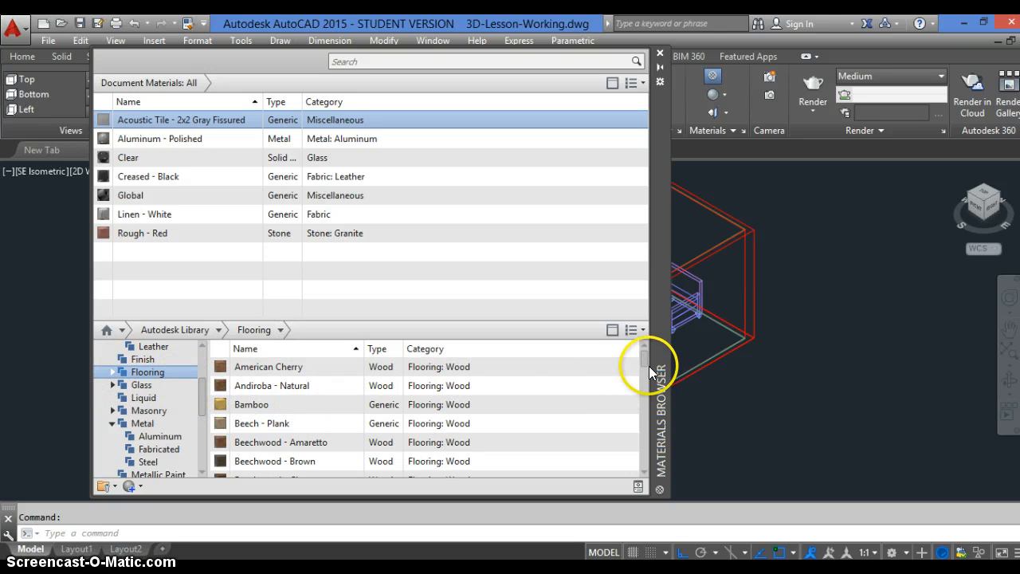
{"action": "scroll", "coordinate": [643, 356], "scroll_direction": "down", "scroll_amount": 1}
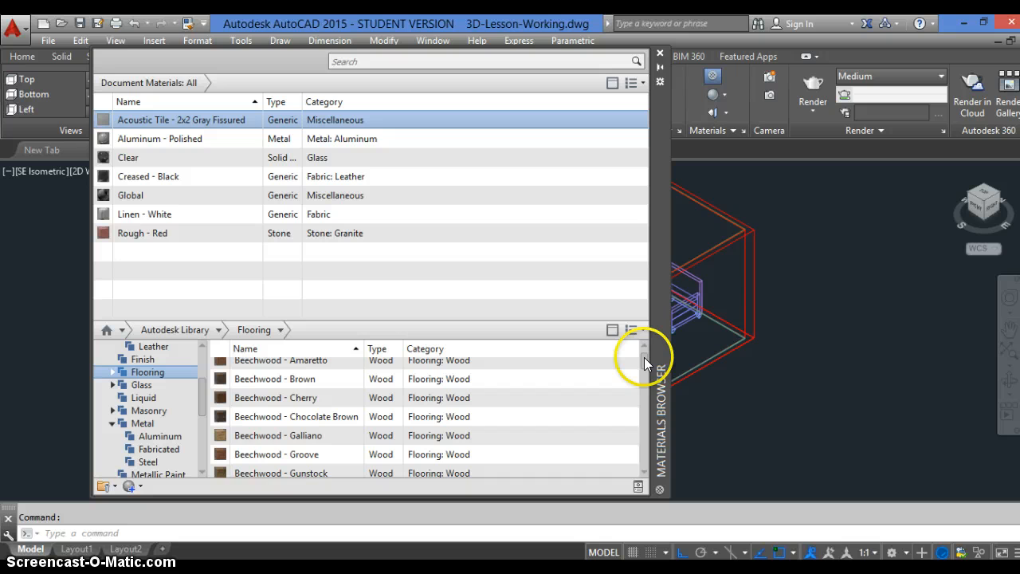
{"action": "scroll", "coordinate": [647, 374], "scroll_direction": "down", "scroll_amount": 5}
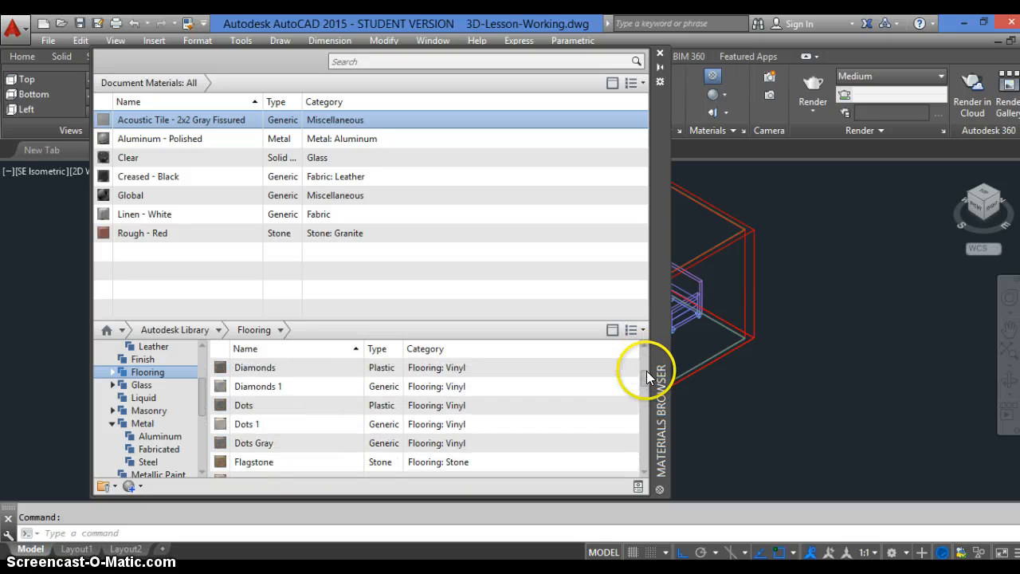
{"action": "left_click_drag", "start_coordinate": [645, 372], "coordinate": [646, 353]}
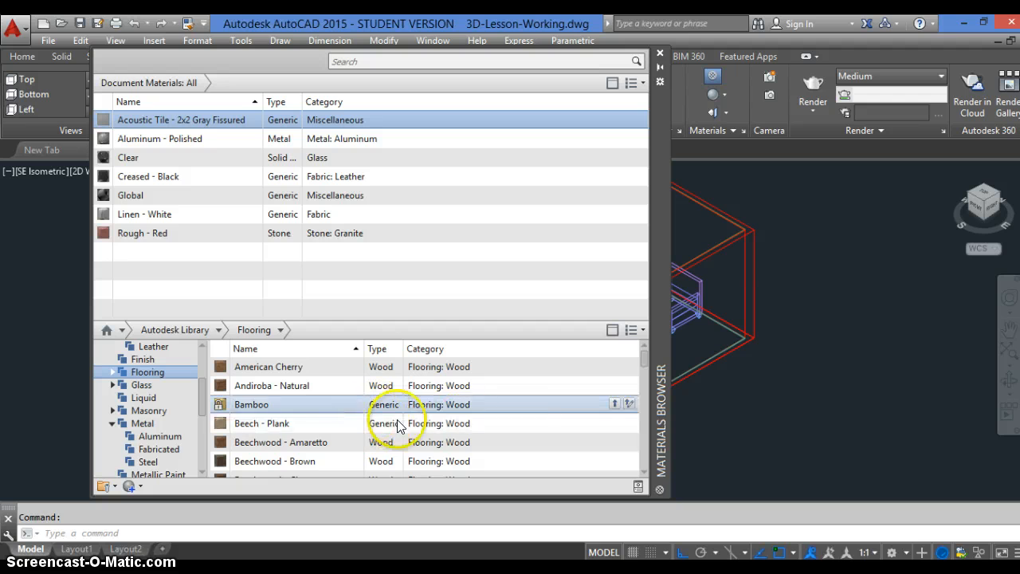
{"action": "left_click", "coordinate": [613, 422]}
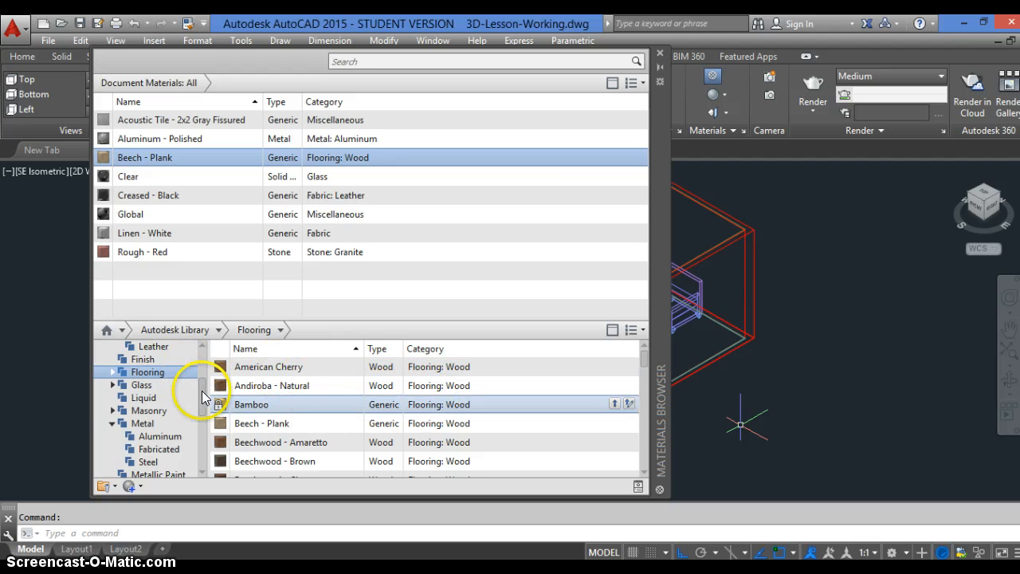
Add the Plaid - Red fabric from the library's Fabric category to the document materials
{"action": "scroll", "coordinate": [173, 373], "scroll_direction": "up", "scroll_amount": 1}
{"action": "left_click", "coordinate": [170, 373]}
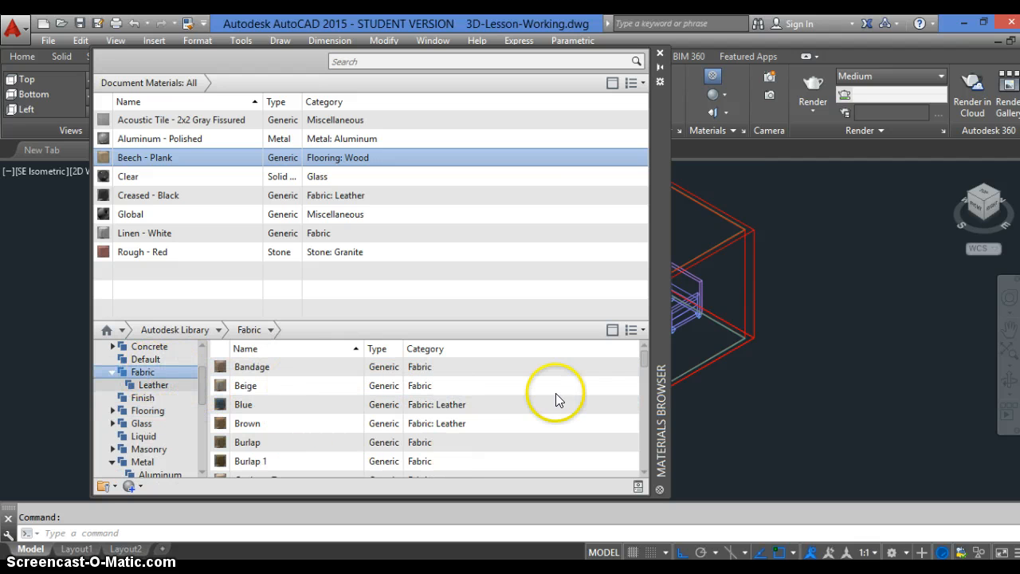
{"action": "left_click_drag", "start_coordinate": [645, 358], "coordinate": [632, 417]}
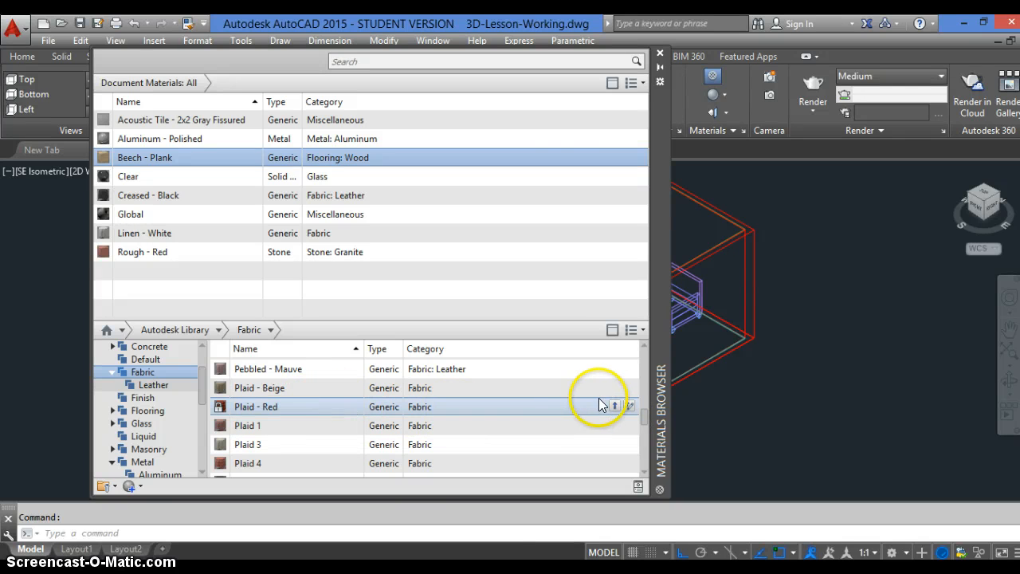
{"action": "left_click", "coordinate": [615, 406]}
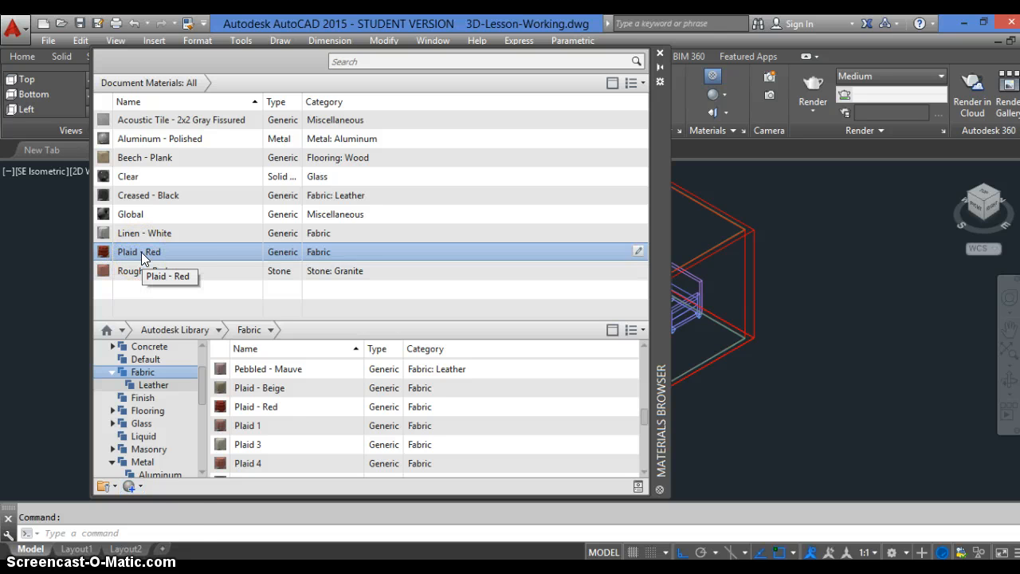
Open the Plaid - Red document material in the Materials Editor and place the editor beside the list of document material names
{"action": "left_click", "coordinate": [130, 486]}
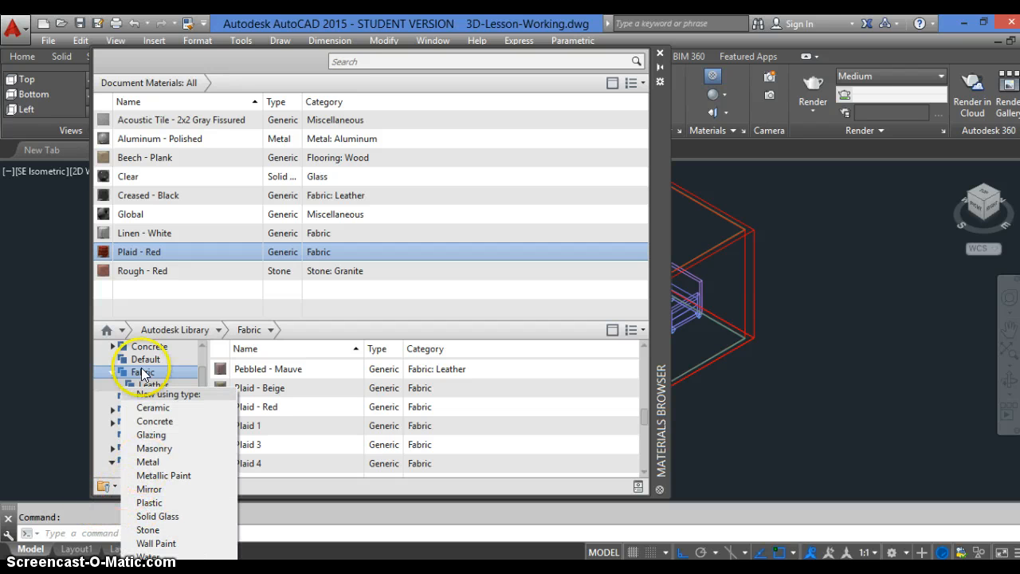
{"action": "left_click", "coordinate": [596, 251]}
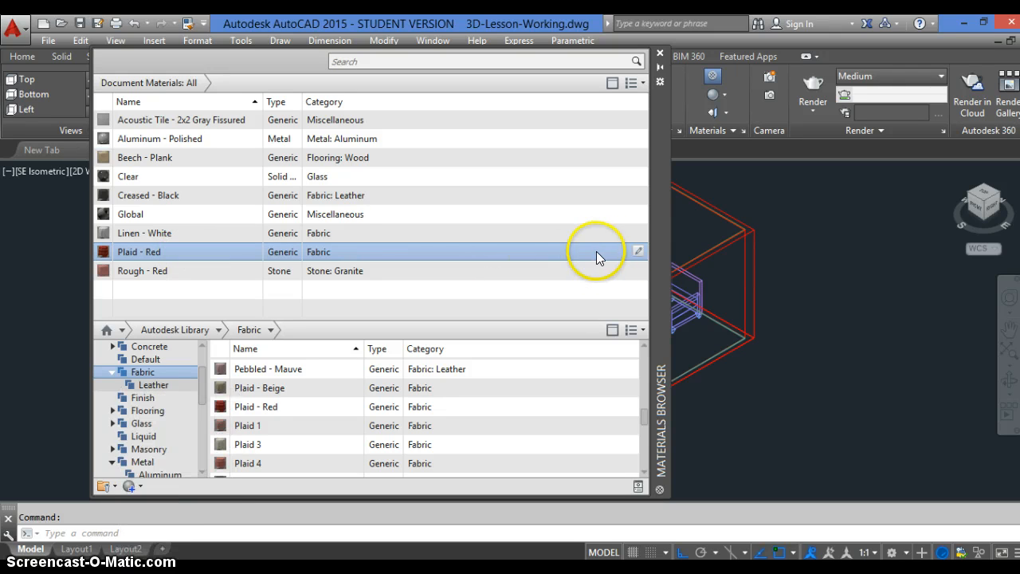
{"action": "left_click", "coordinate": [638, 251]}
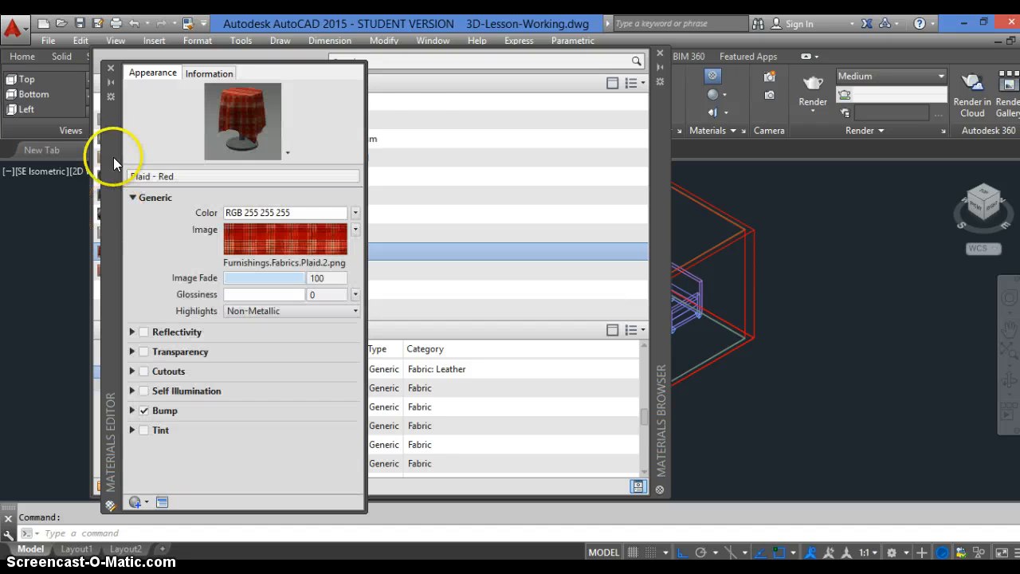
{"action": "left_click", "coordinate": [143, 215]}
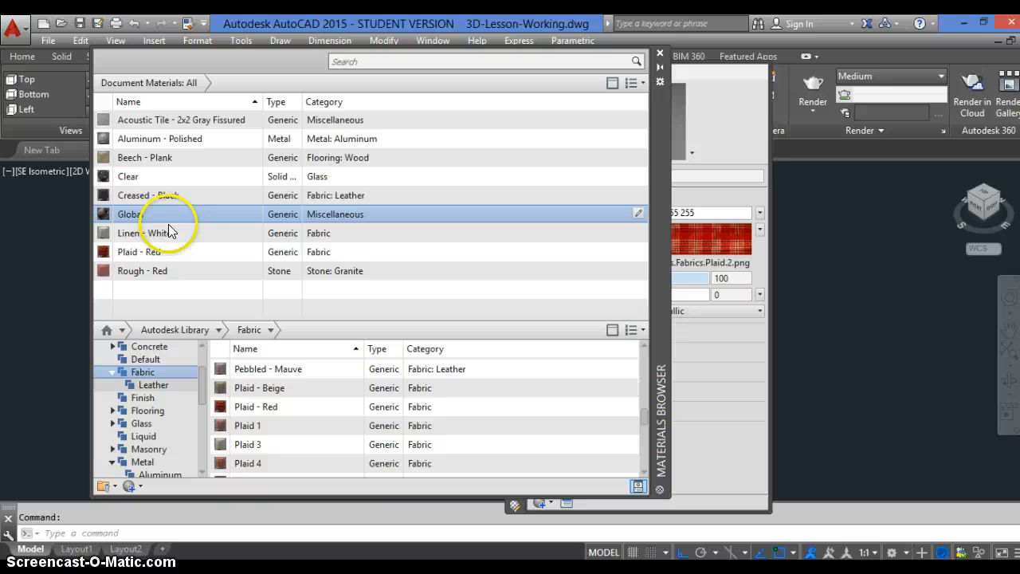
{"action": "left_click", "coordinate": [761, 354]}
{"action": "left_click_drag", "start_coordinate": [514, 212], "coordinate": [484, 199]}
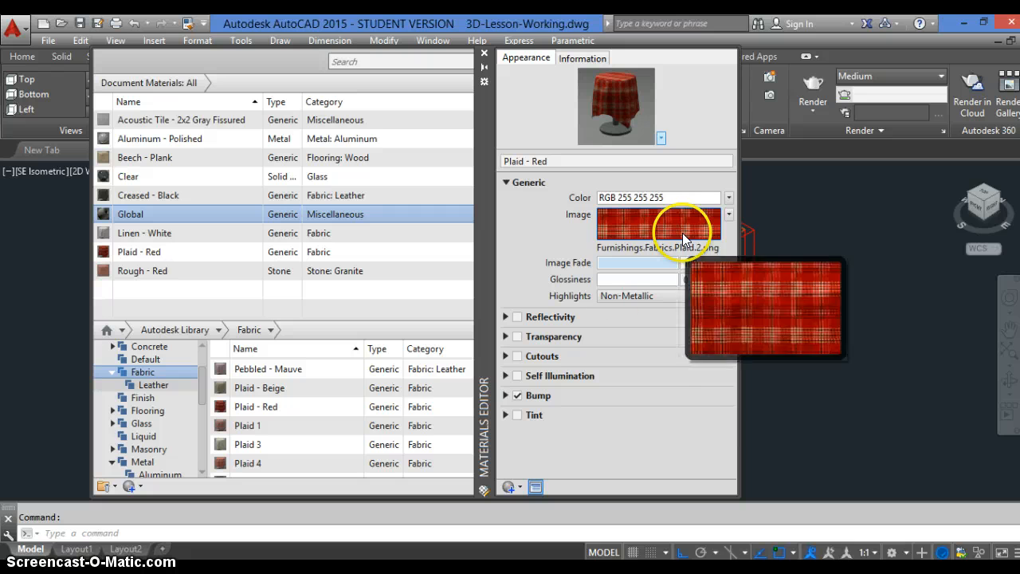
Duplicate the Plaid - Red material and rename the copy Print-1
{"action": "left_click", "coordinate": [520, 489]}
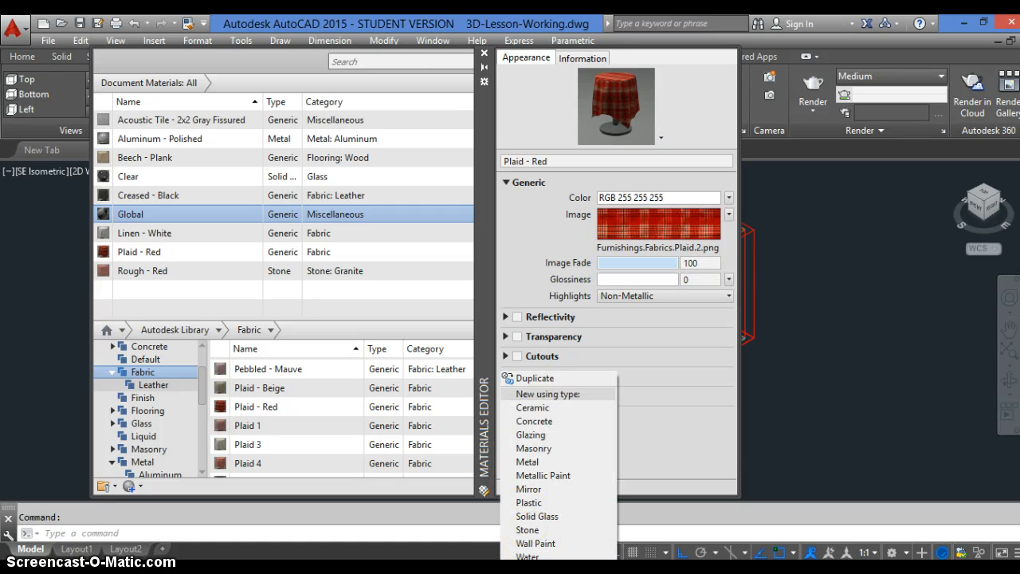
{"action": "left_click", "coordinate": [554, 379]}
{"action": "double_click", "coordinate": [570, 160]}
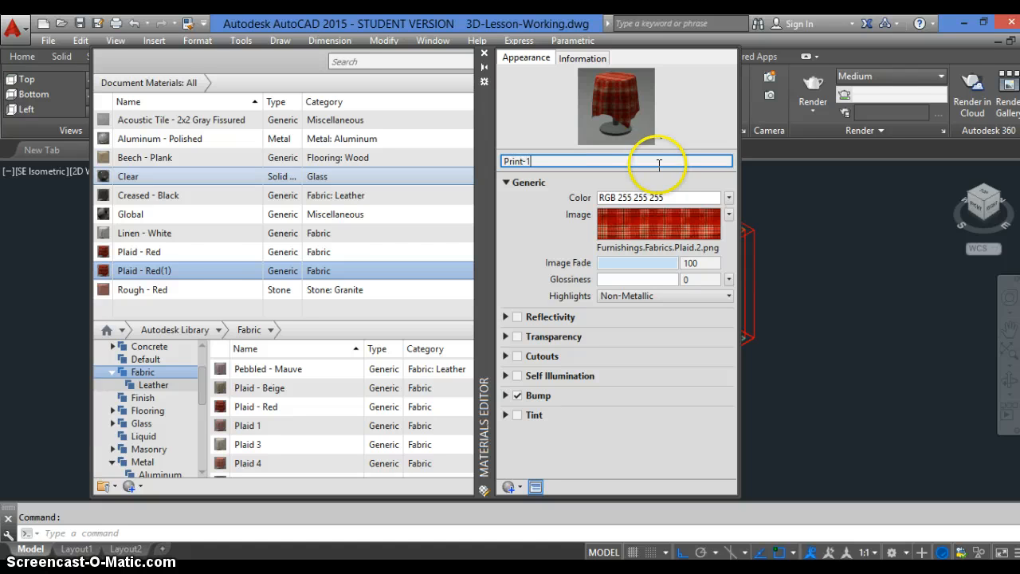
{"action": "key", "text": "Return"}
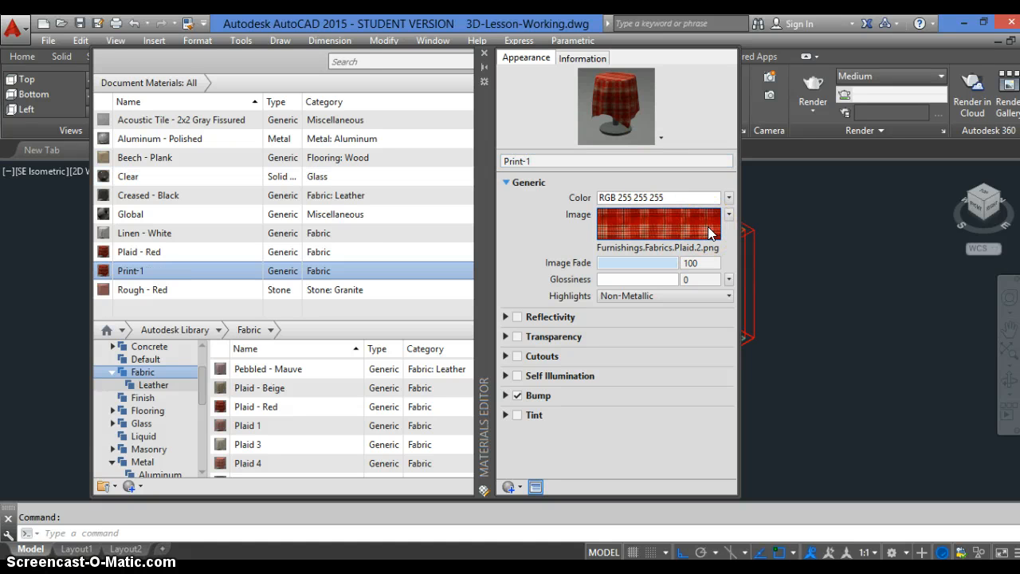
Remove the plaid image from the Generic properties of the Print-1 material
{"action": "left_click", "coordinate": [712, 230]}
{"action": "left_click", "coordinate": [728, 213]}
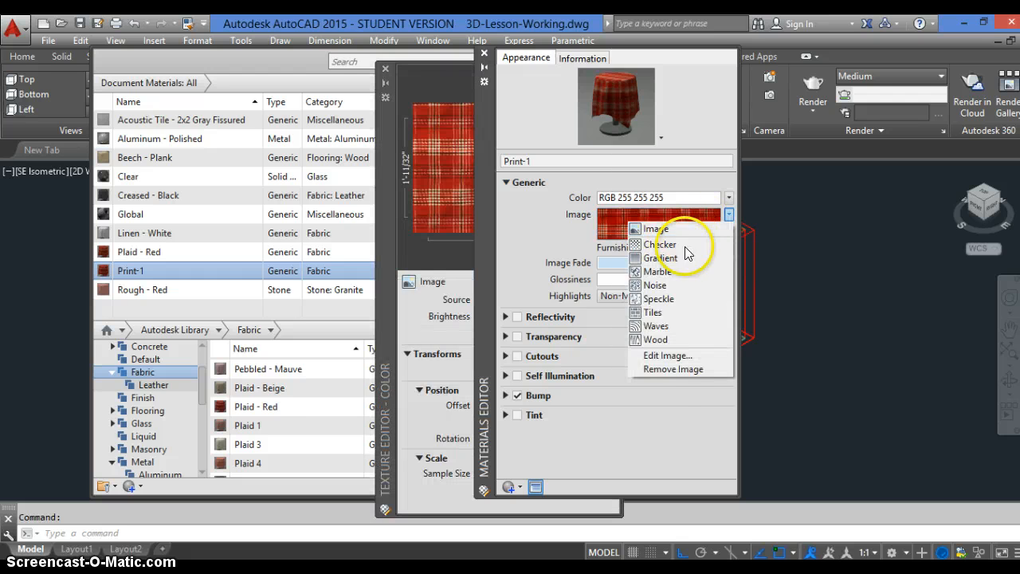
{"action": "left_click", "coordinate": [672, 368]}
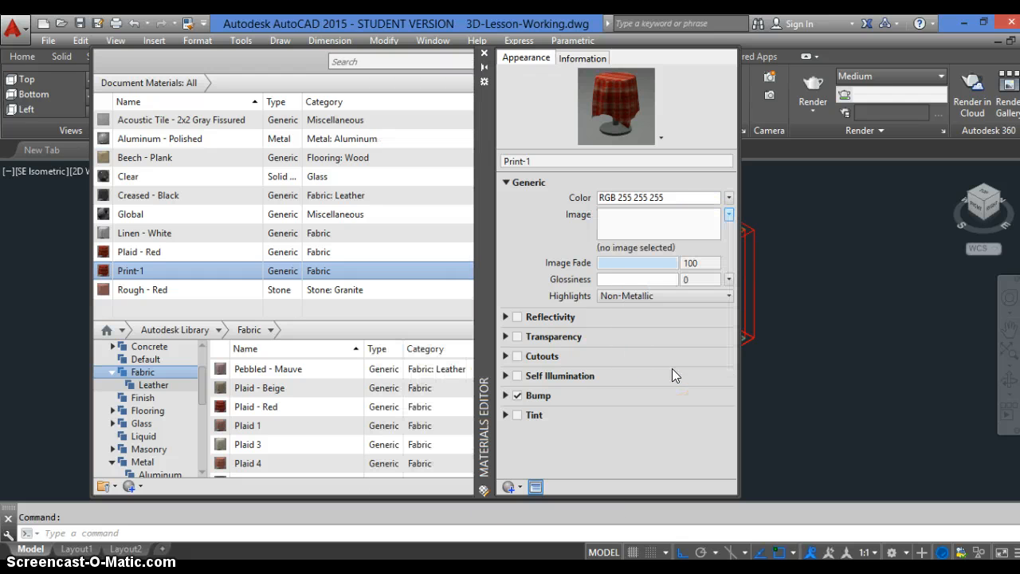
Start choosing a new Generic image for Print-1 and browse from the Desktop to Fall 2014 > 301 > 3D Lesson > Images
{"action": "left_click", "coordinate": [729, 215]}
{"action": "left_click", "coordinate": [610, 230]}
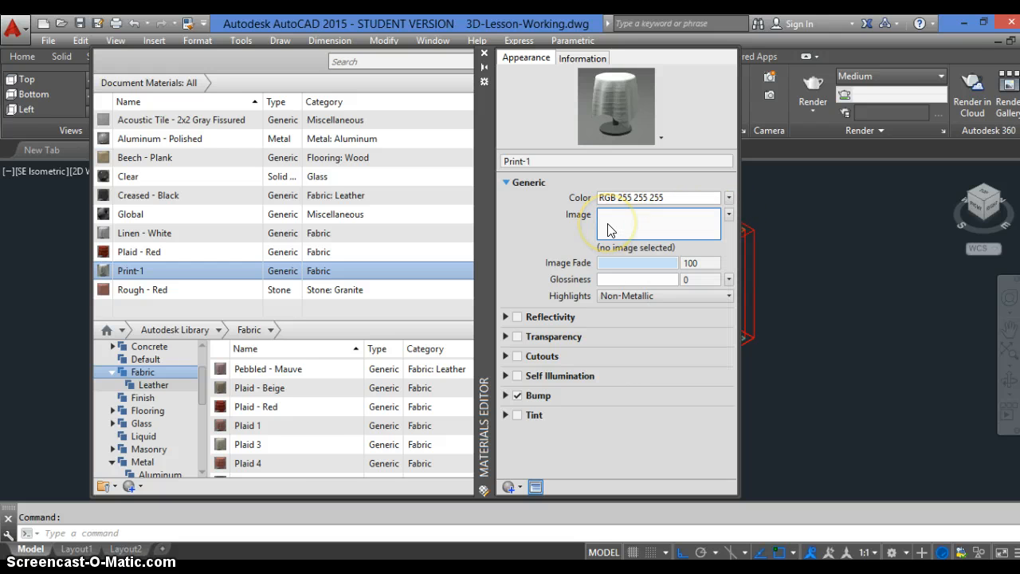
{"action": "left_click", "coordinate": [647, 235]}
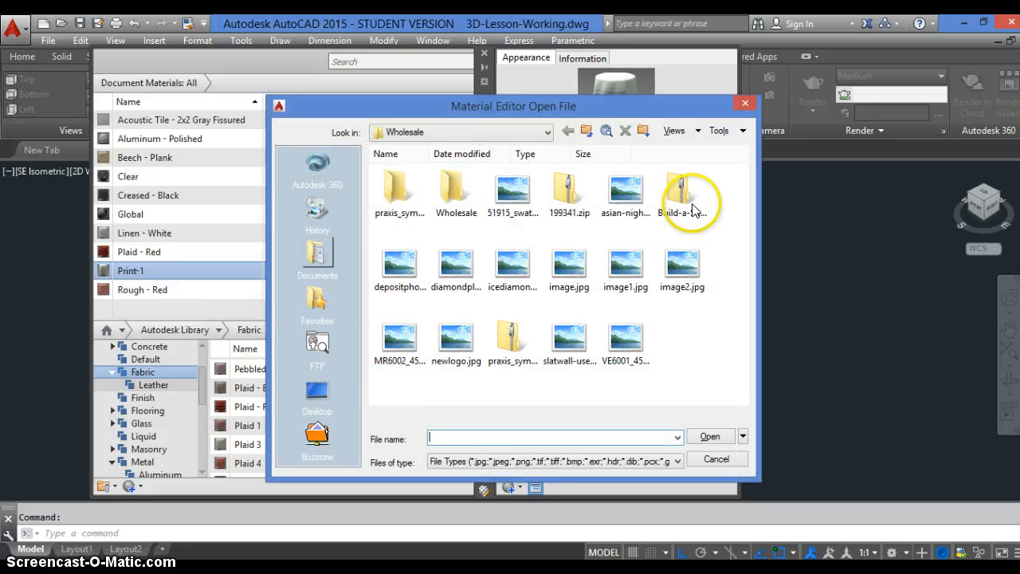
{"action": "left_click_drag", "start_coordinate": [560, 111], "coordinate": [530, 105]}
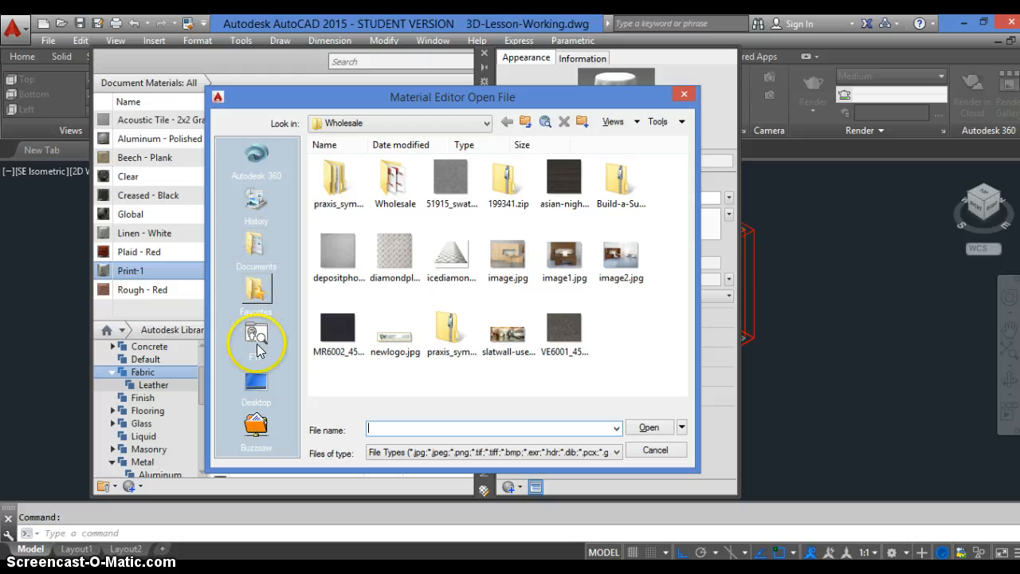
{"action": "left_click", "coordinate": [245, 383]}
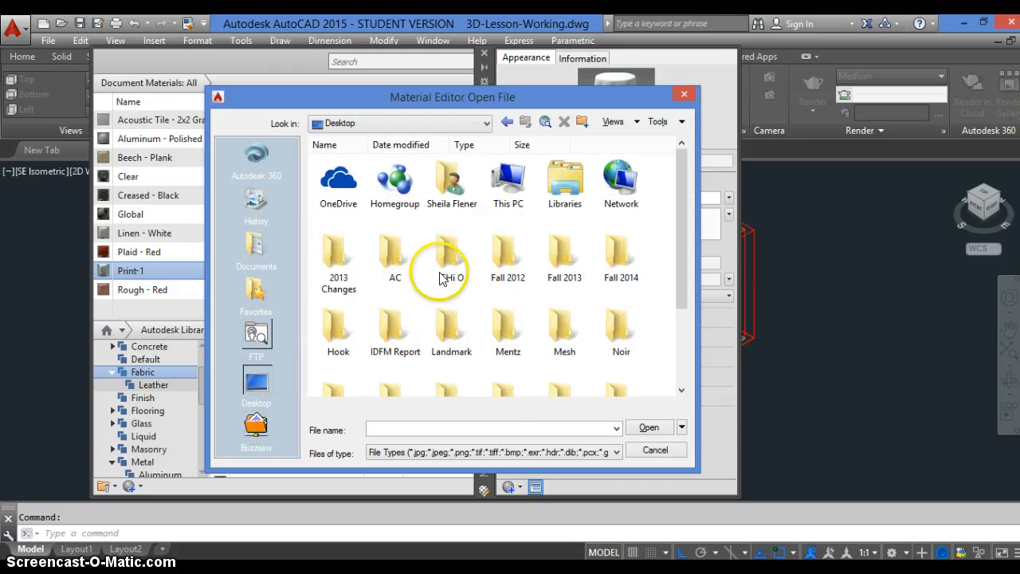
{"action": "double_click", "coordinate": [605, 253]}
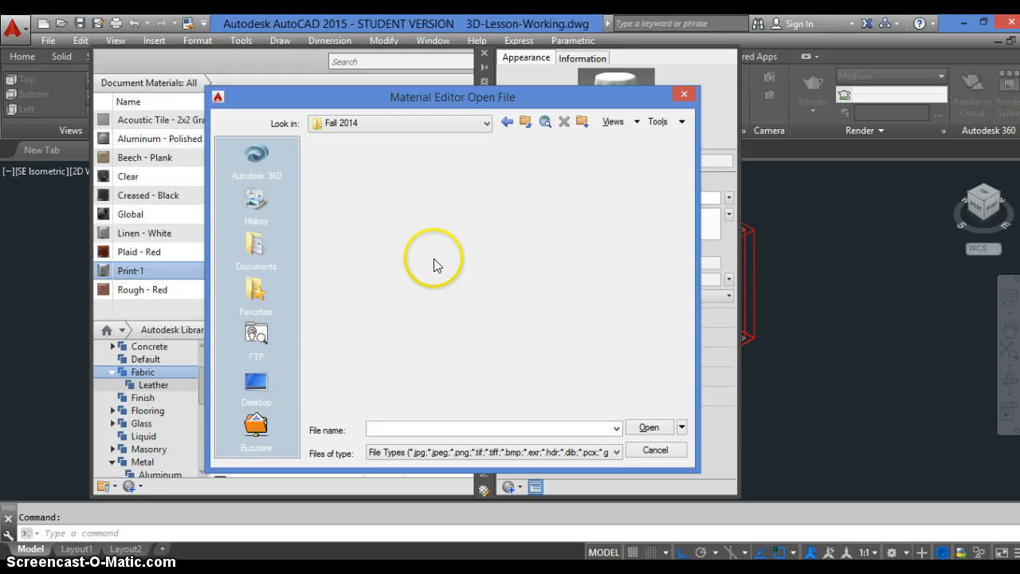
{"action": "double_click", "coordinate": [394, 182]}
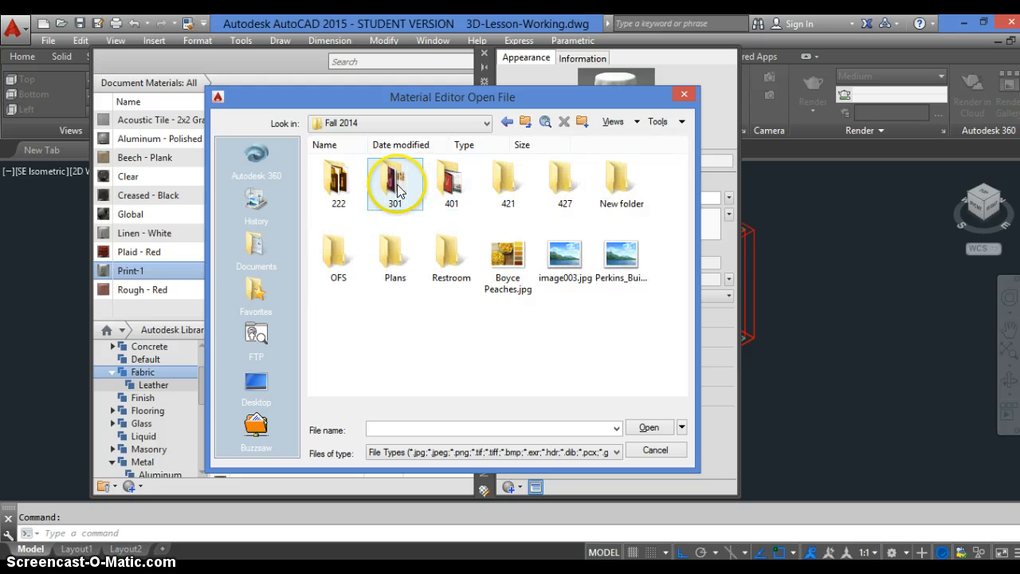
{"action": "left_click", "coordinate": [340, 186]}
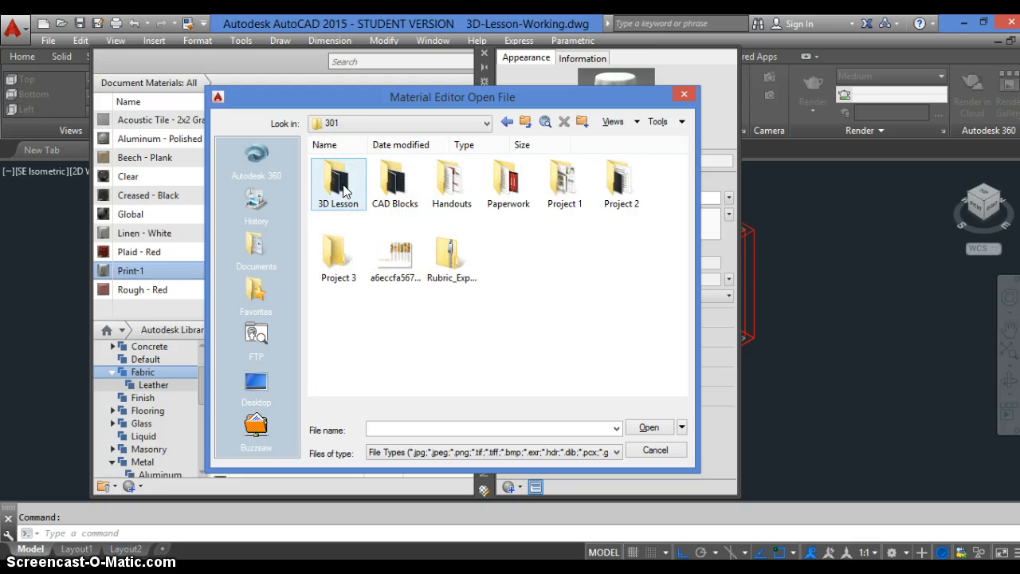
{"action": "double_click", "coordinate": [341, 186]}
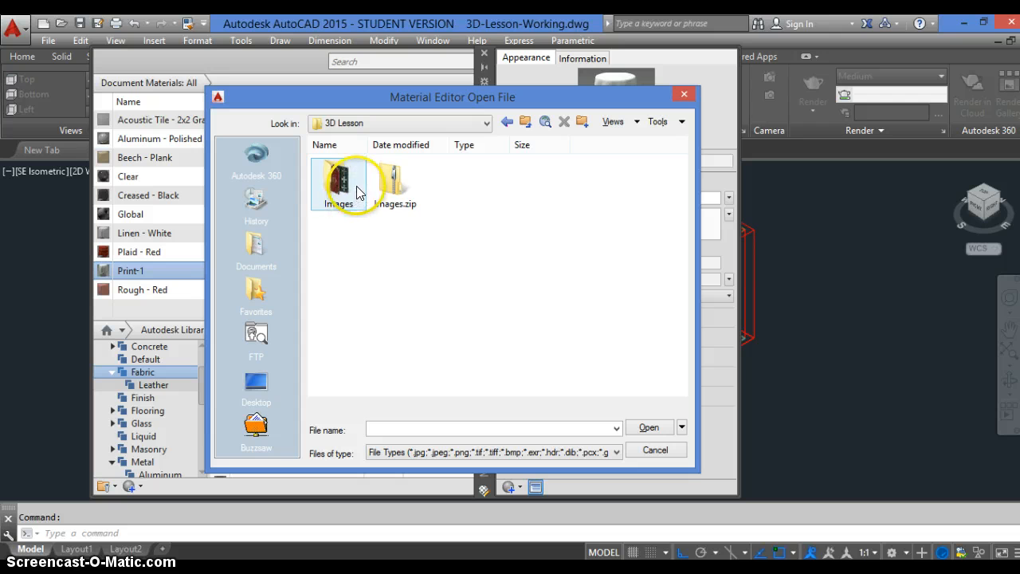
{"action": "double_click", "coordinate": [337, 190]}
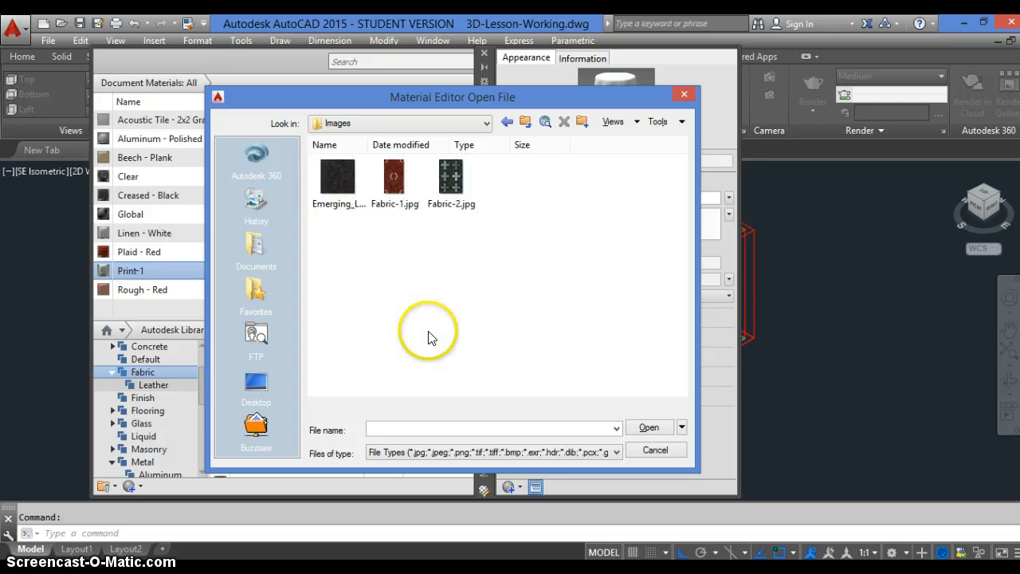
Load Fabric-1.jpg from the Images folder as the image of the Print-1 material
{"action": "left_click", "coordinate": [392, 178]}
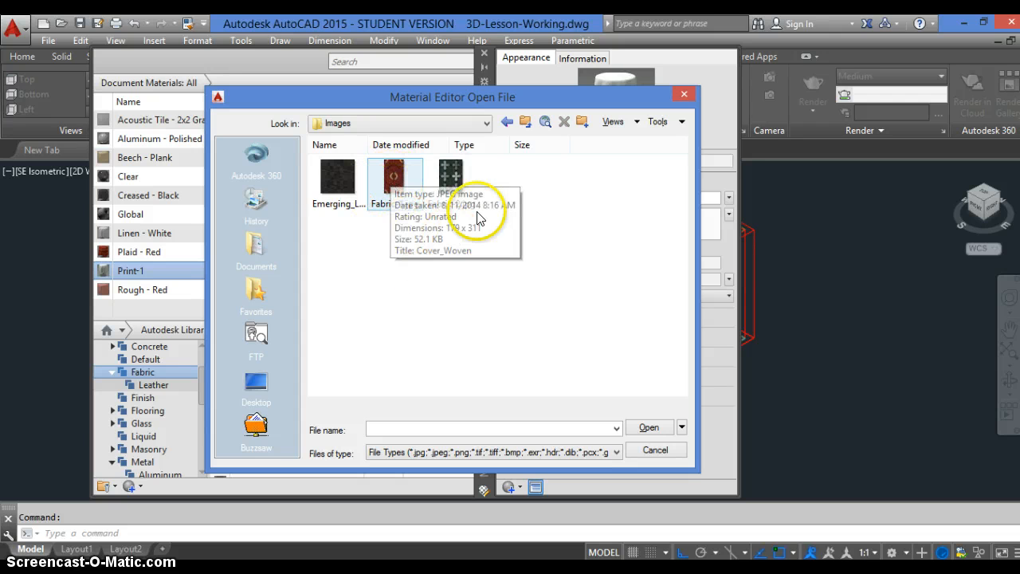
{"action": "left_click", "coordinate": [441, 171]}
{"action": "left_click", "coordinate": [394, 175]}
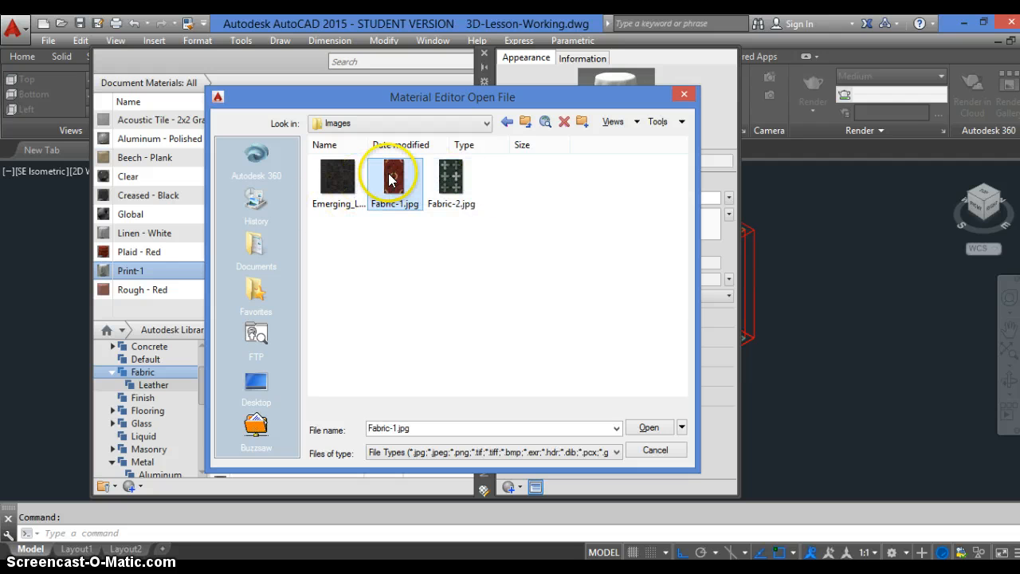
{"action": "left_click", "coordinate": [650, 427]}
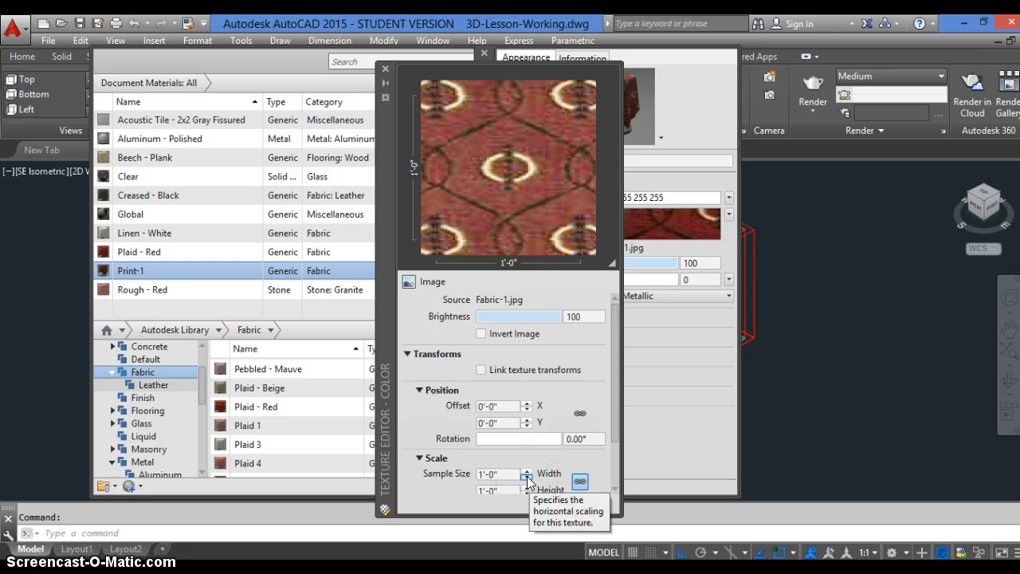
Set the Fabric-1.jpg texture's linked sample width and height to 3 inches and close the Texture Editor
{"action": "left_click", "coordinate": [502, 475]}
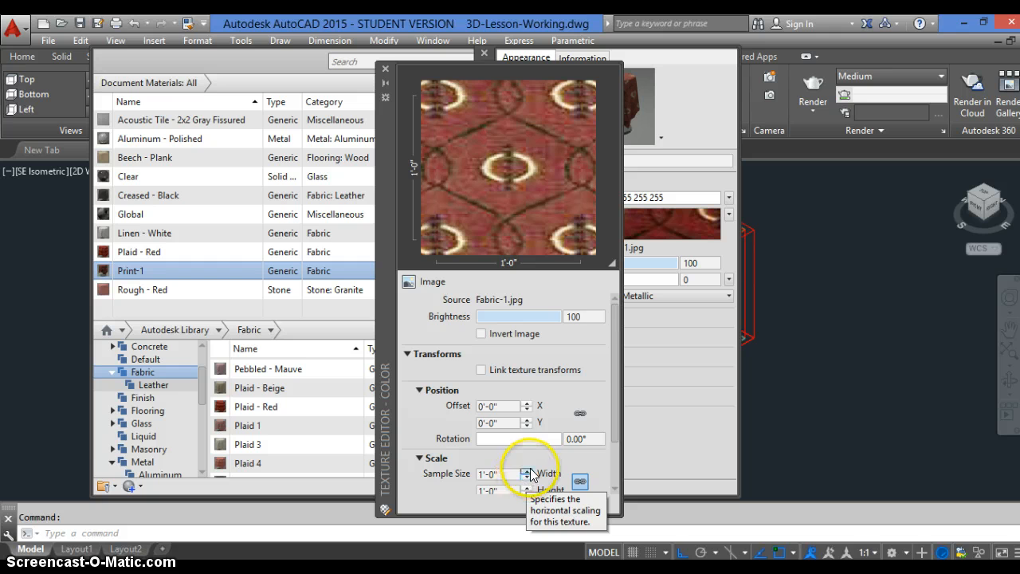
{"action": "left_click", "coordinate": [526, 477]}
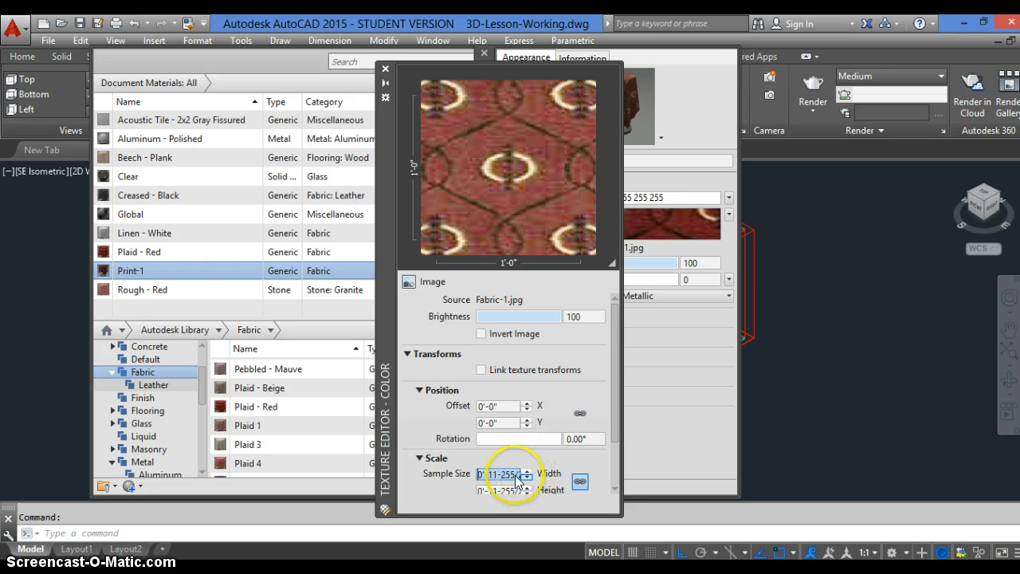
{"action": "left_click_drag", "start_coordinate": [518, 476], "coordinate": [478, 475]}
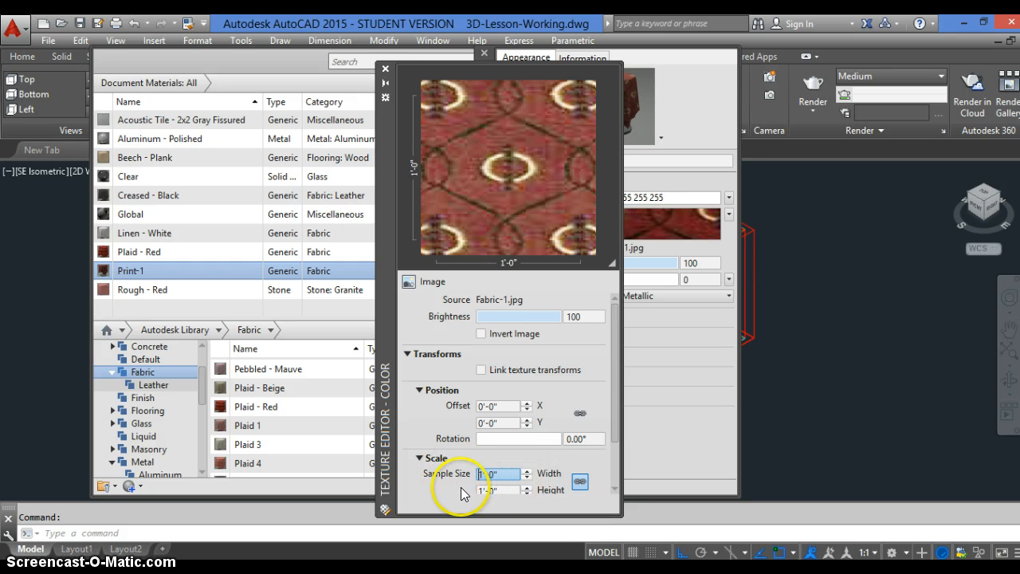
{"action": "type", "text": "3"}
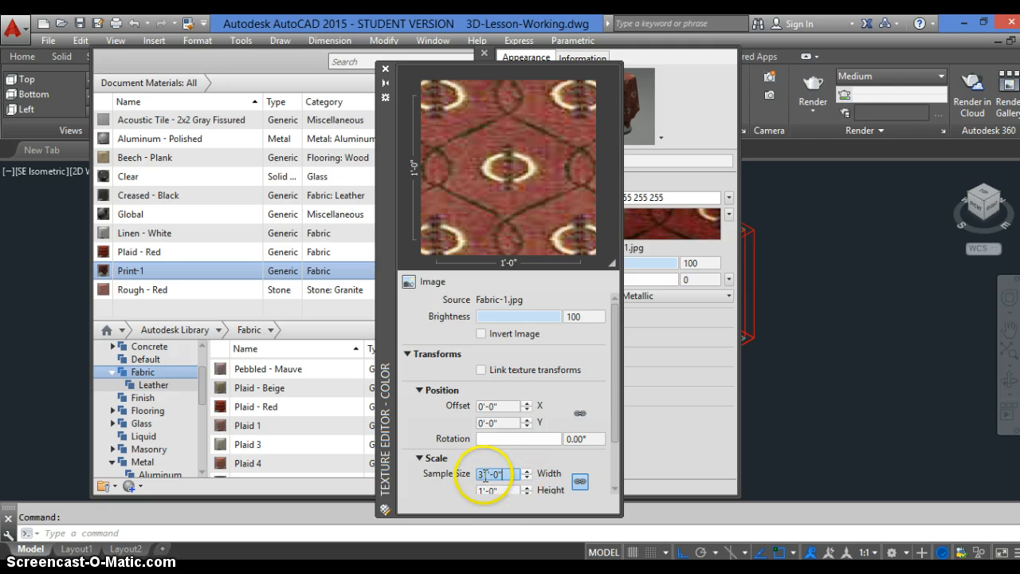
{"action": "type", "text": "3"}
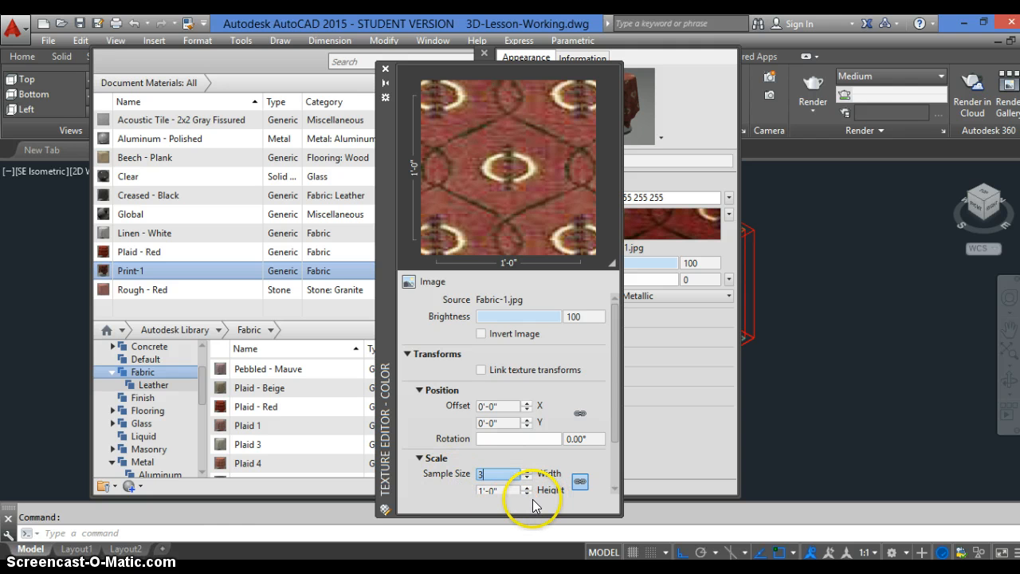
{"action": "type", "text": "'"}
{"action": "key", "text": "BackSpace"}
{"action": "type", "text": "\""}
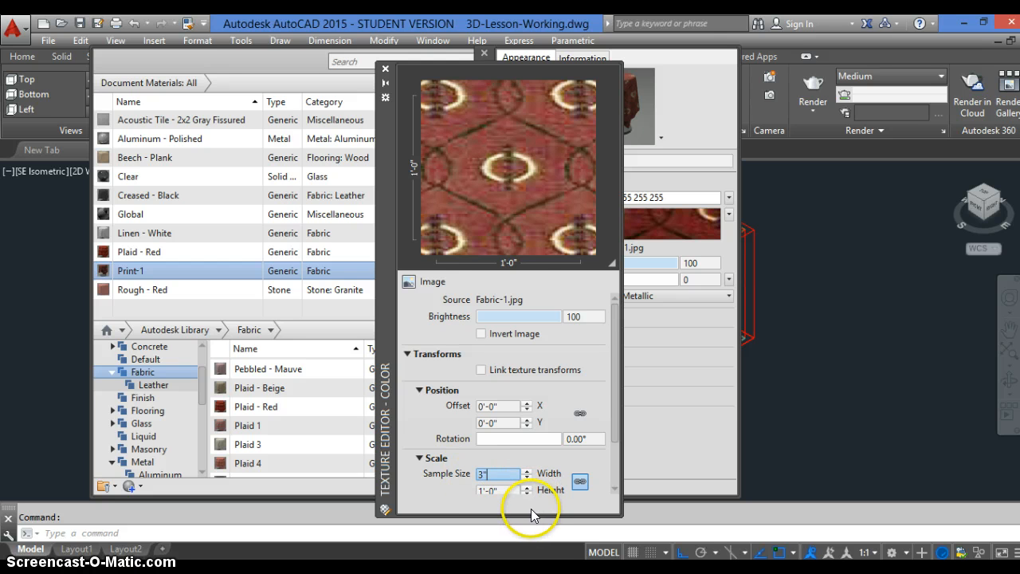
{"action": "key", "text": "Tab"}
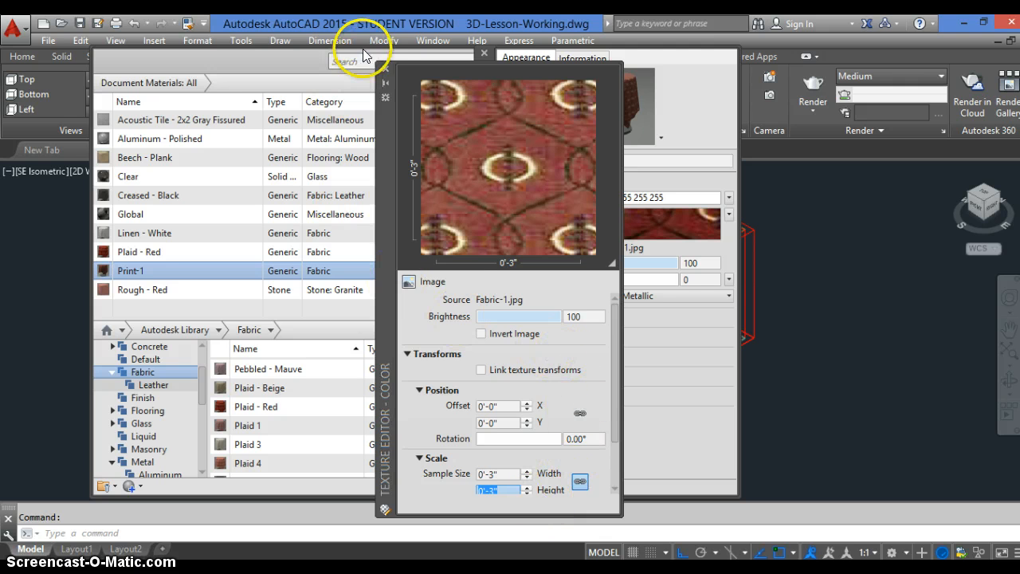
{"action": "left_click", "coordinate": [386, 71]}
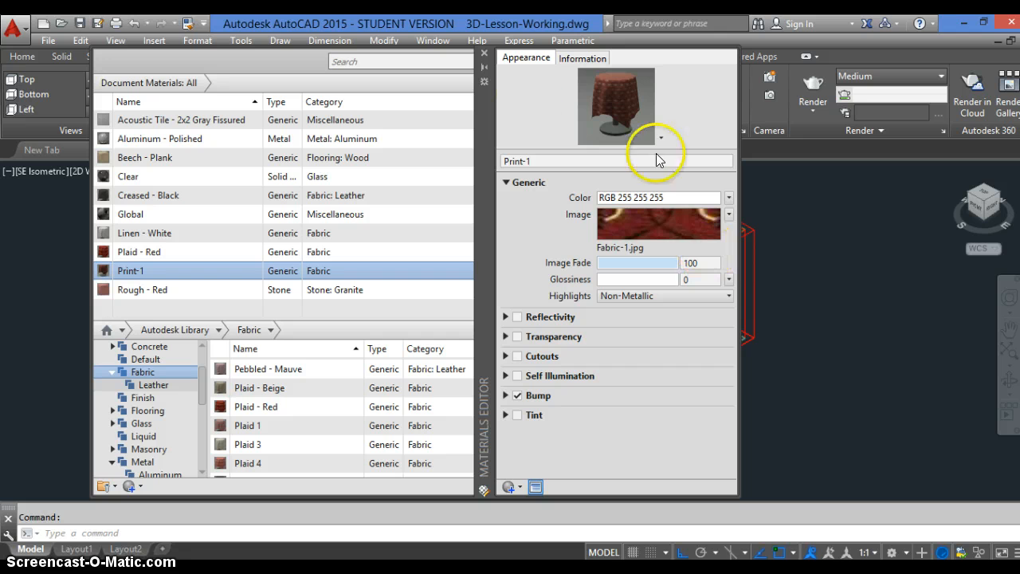
Close the Materials Editor and delete the Plaid - Red material from the document materials
{"action": "left_click", "coordinate": [484, 54]}
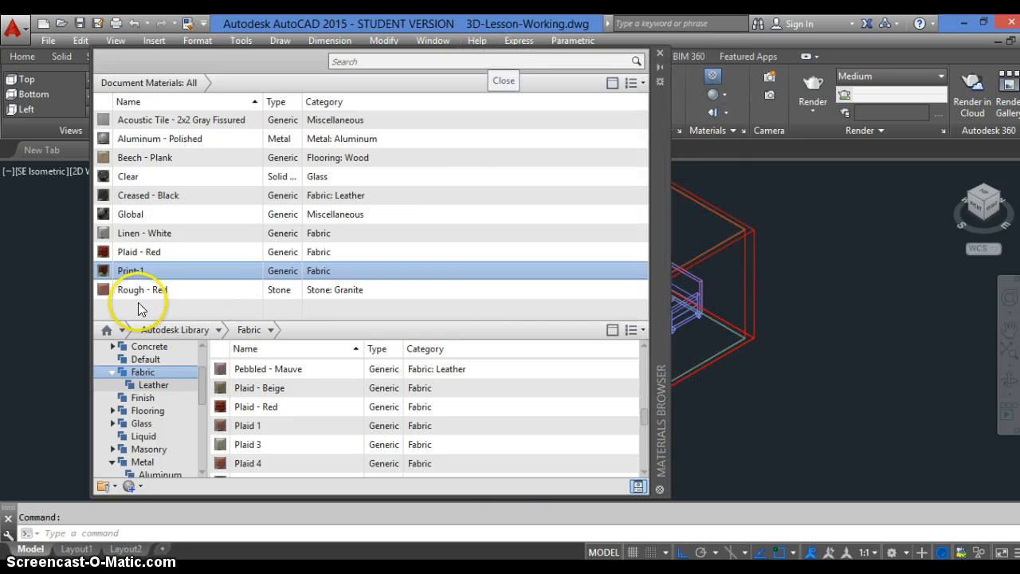
{"action": "right_click", "coordinate": [141, 252]}
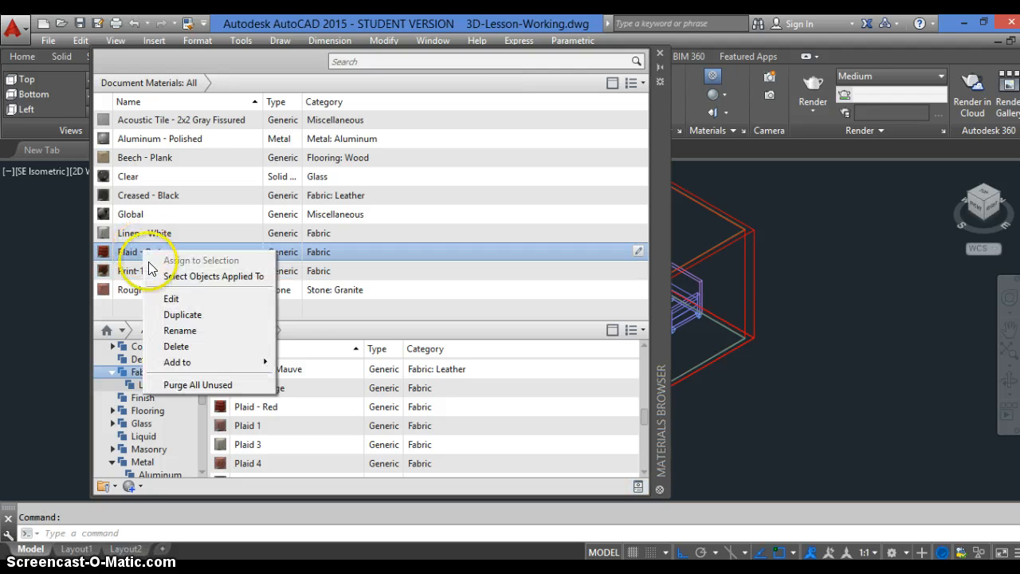
{"action": "left_click", "coordinate": [177, 346]}
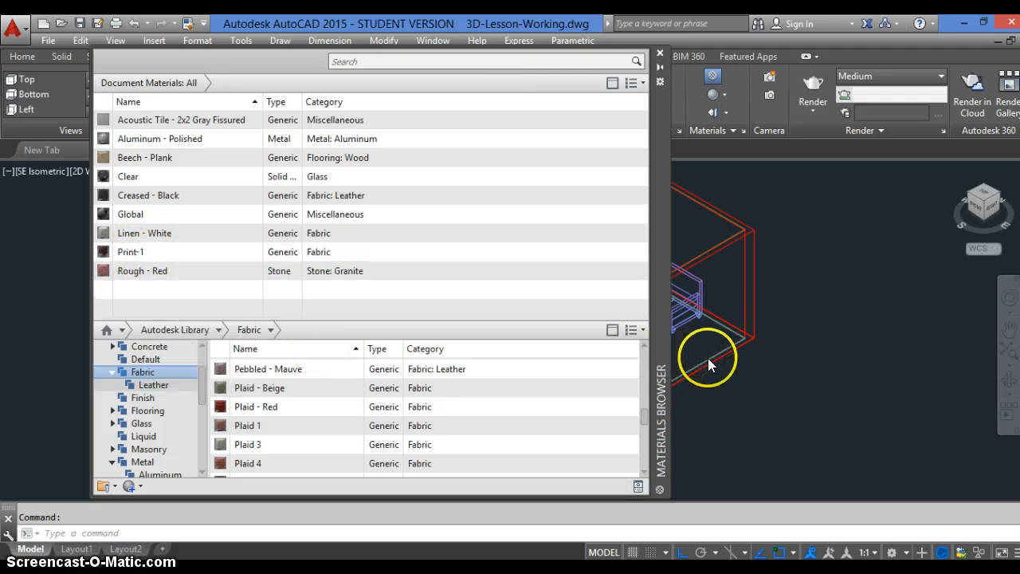
{"action": "left_click", "coordinate": [229, 369]}
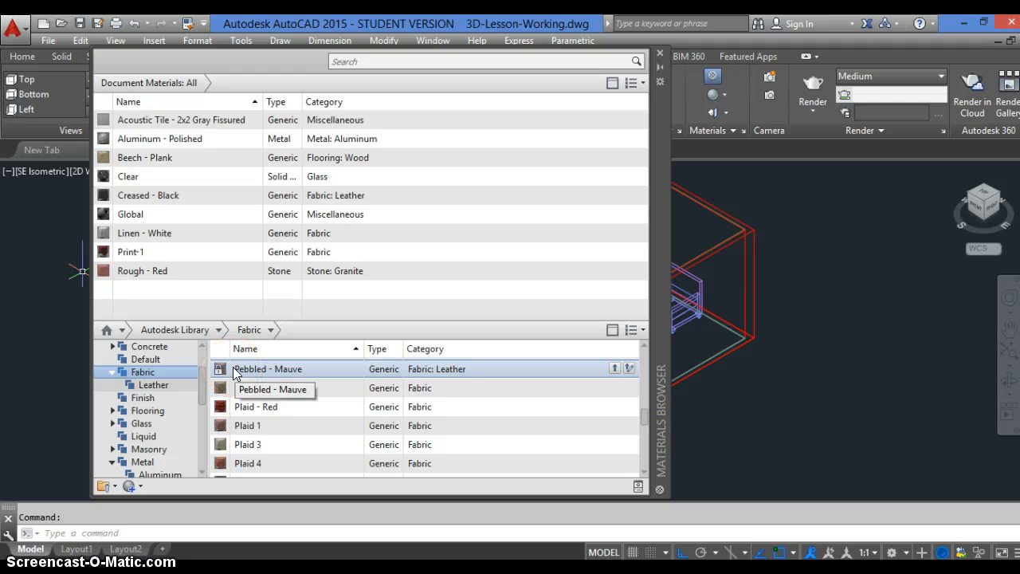
{"action": "left_click", "coordinate": [142, 271]}
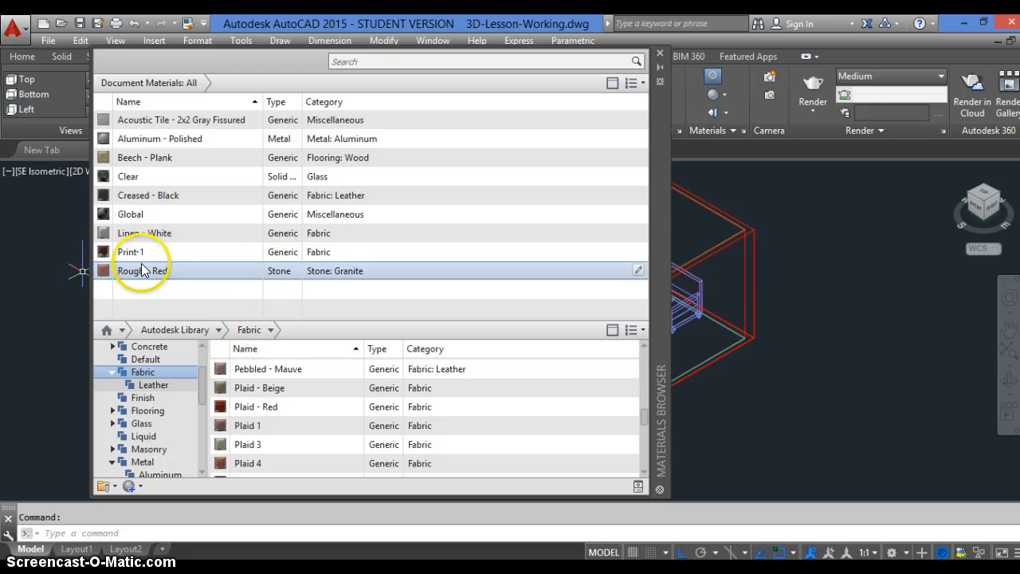
{"action": "left_click", "coordinate": [135, 253]}
{"action": "left_click", "coordinate": [204, 119]}
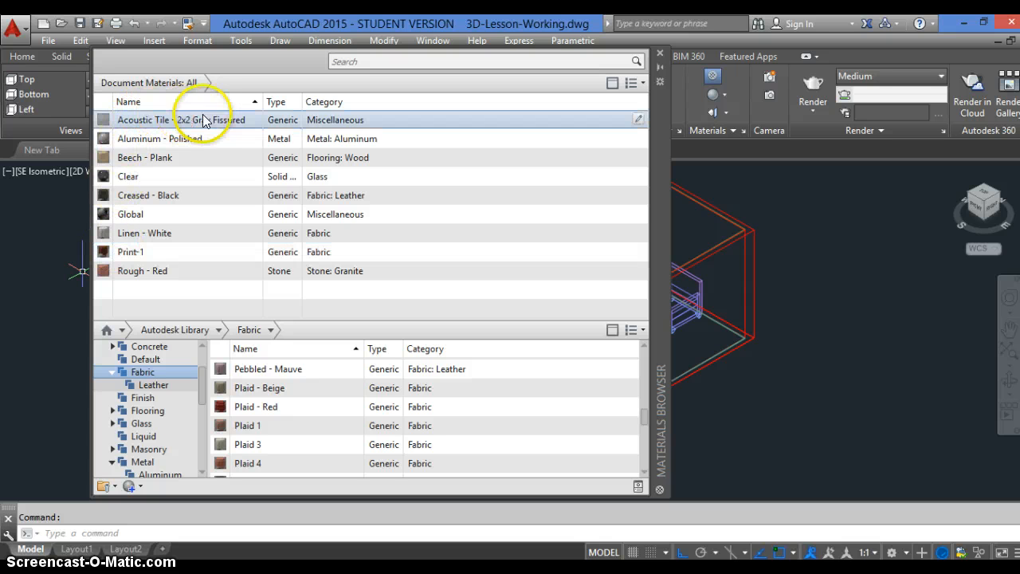
{"action": "left_click", "coordinate": [183, 252]}
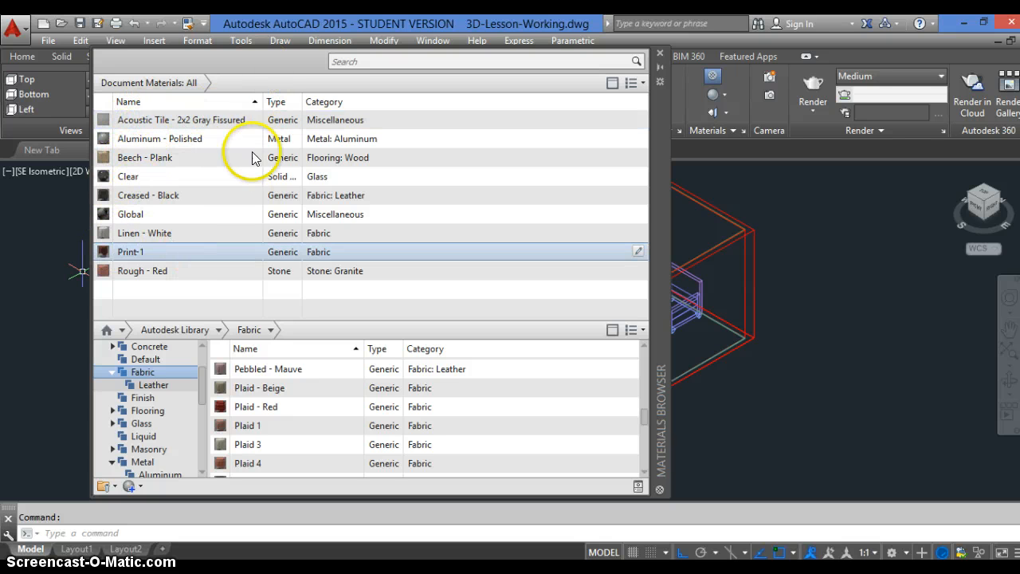
Close the Materials Browser, open the Attach By Layer material options, and move the dialog aside to expose the model
{"action": "left_click", "coordinate": [661, 53]}
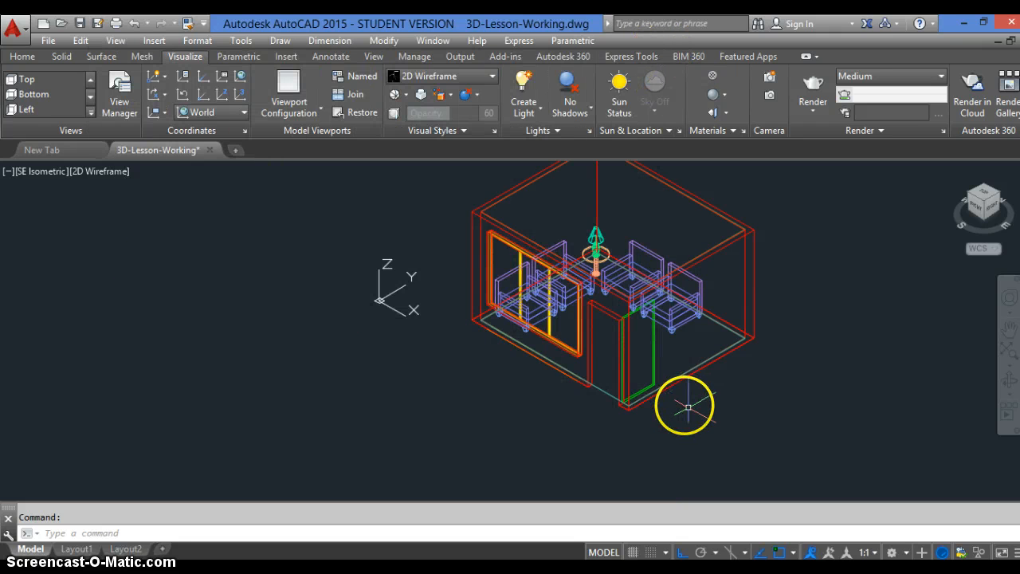
{"action": "left_click", "coordinate": [733, 136]}
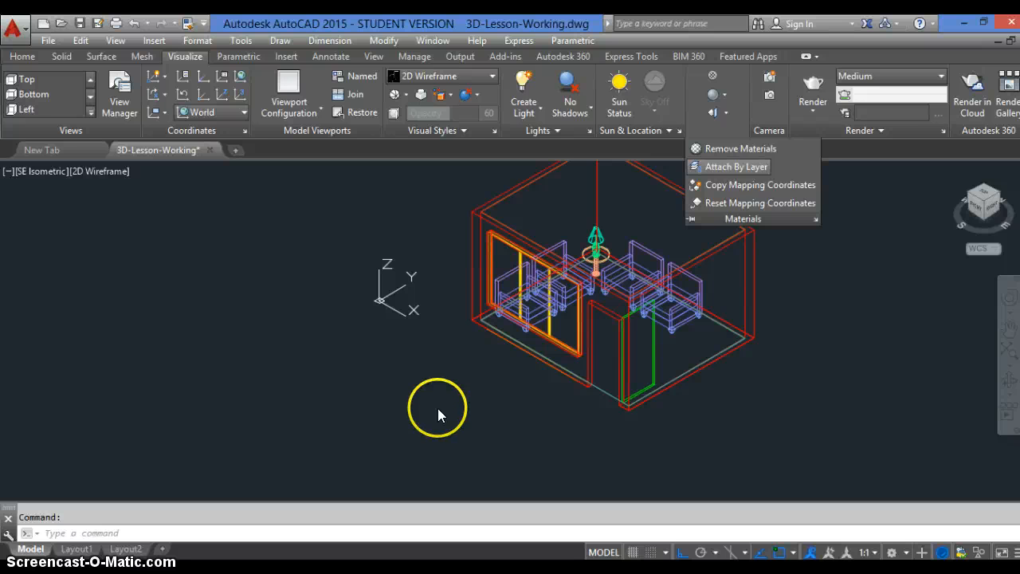
{"action": "left_click", "coordinate": [736, 167]}
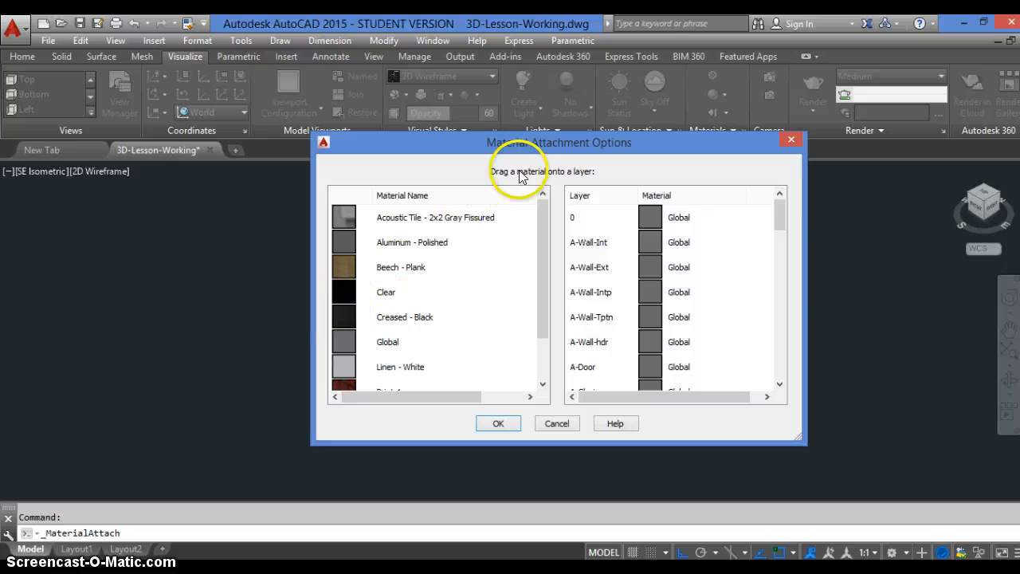
{"action": "left_click_drag", "start_coordinate": [549, 149], "coordinate": [349, 162]}
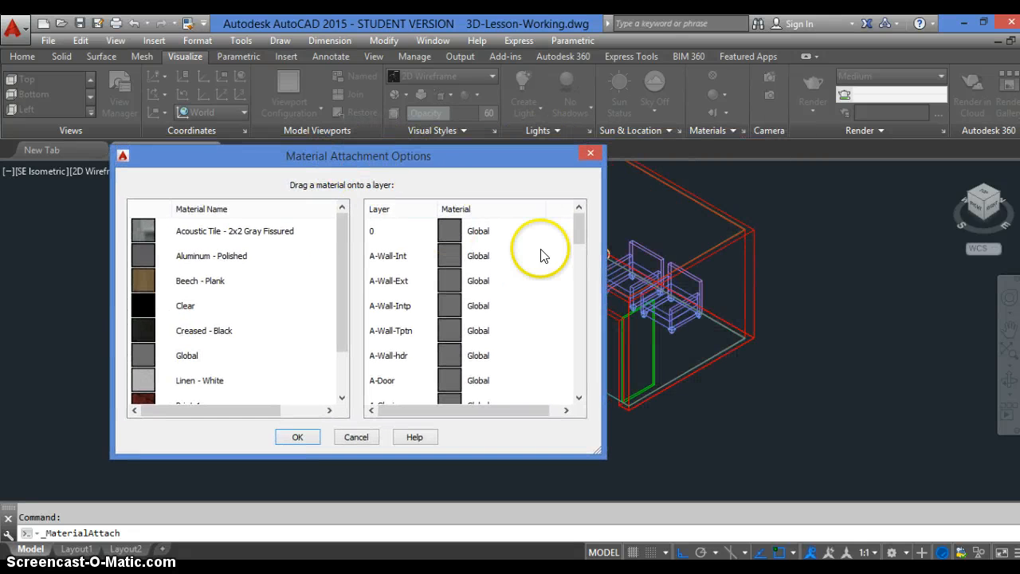
Review the drawing's layers and the material attached to each in the Material Attachment Options
{"action": "left_click_drag", "start_coordinate": [577, 233], "coordinate": [571, 387]}
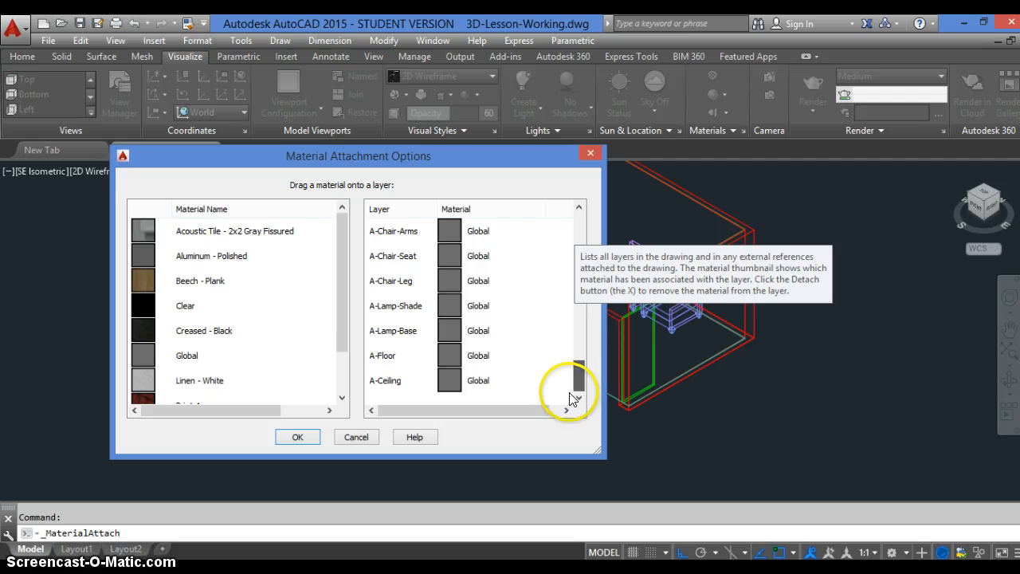
{"action": "left_click_drag", "start_coordinate": [567, 385], "coordinate": [562, 249]}
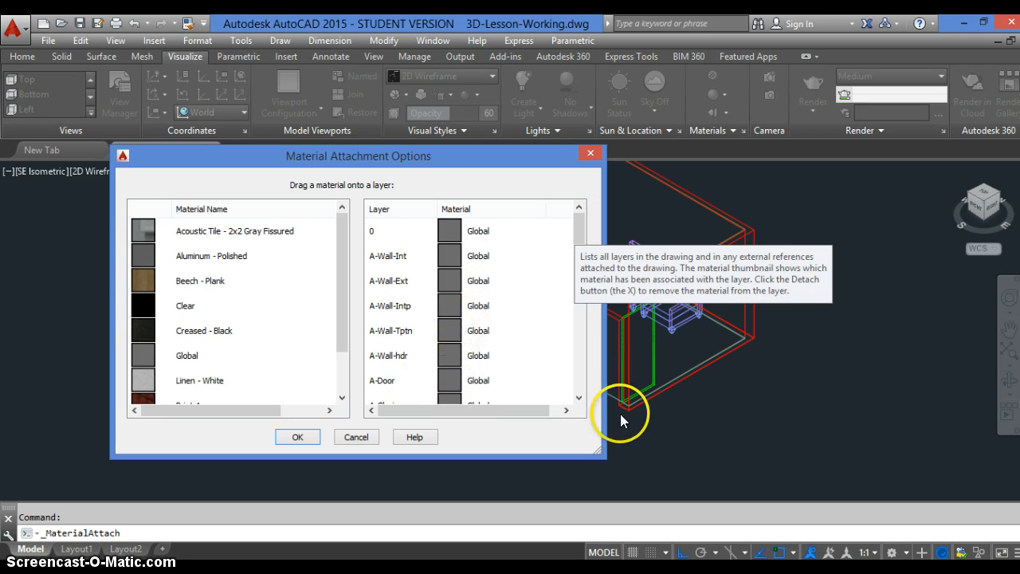
{"action": "left_click", "coordinate": [582, 397]}
{"action": "left_click", "coordinate": [581, 397]}
{"action": "left_click", "coordinate": [583, 397]}
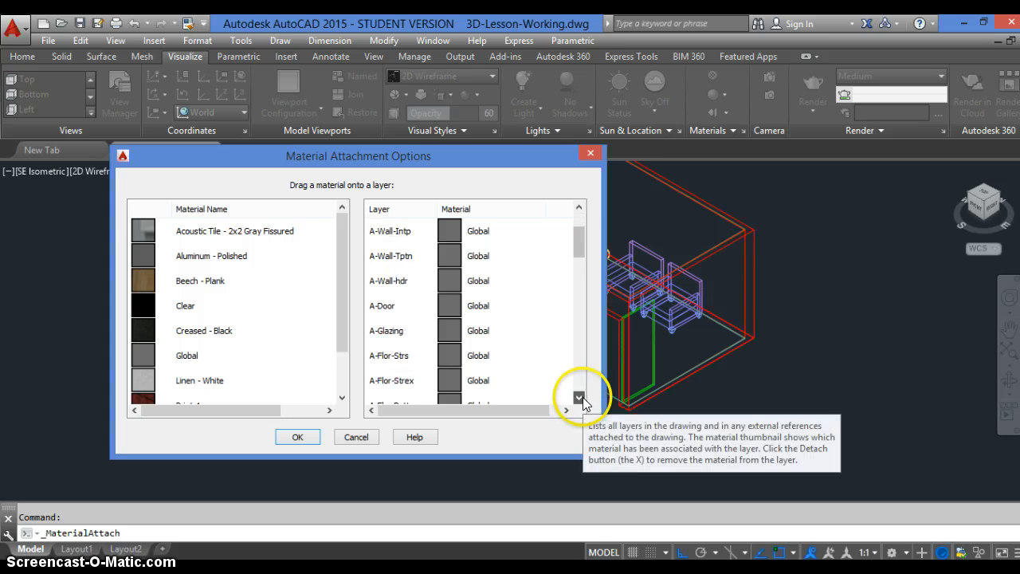
{"action": "left_click", "coordinate": [583, 397]}
{"action": "left_click", "coordinate": [582, 397]}
{"action": "left_click", "coordinate": [583, 397]}
{"action": "left_click", "coordinate": [583, 397]}
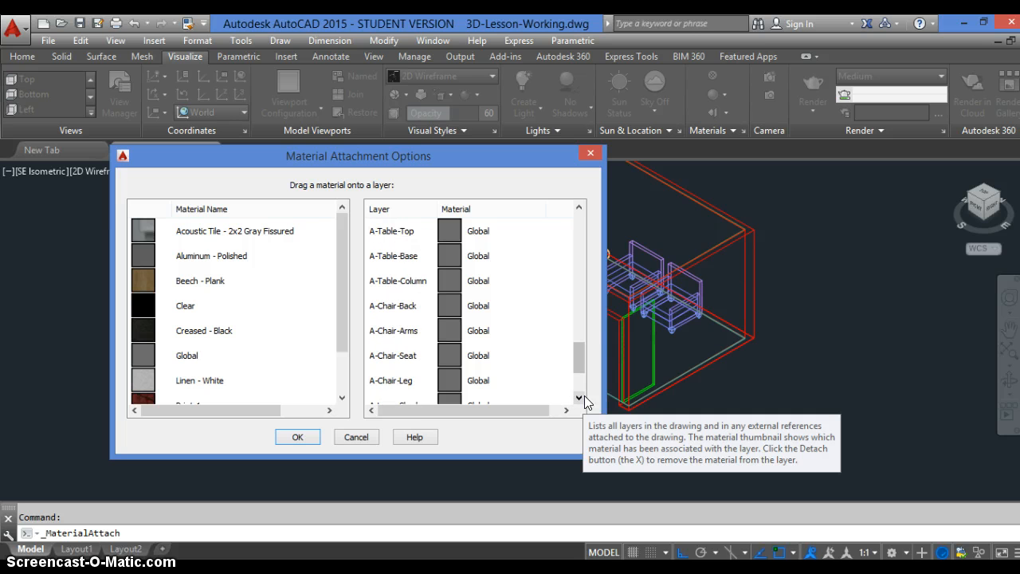
Attach the Acoustic Tile - 2x2 Gray Fissured material to the A-Ceiling layer
{"action": "left_click", "coordinate": [580, 397]}
{"action": "left_click", "coordinate": [580, 397]}
{"action": "left_click", "coordinate": [441, 387]}
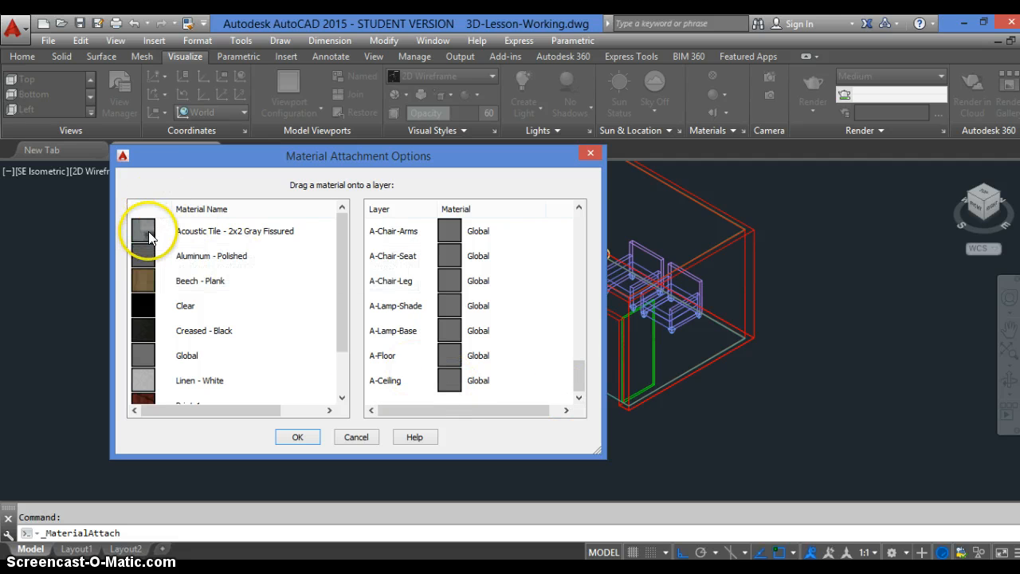
{"action": "left_click_drag", "start_coordinate": [147, 227], "coordinate": [452, 378]}
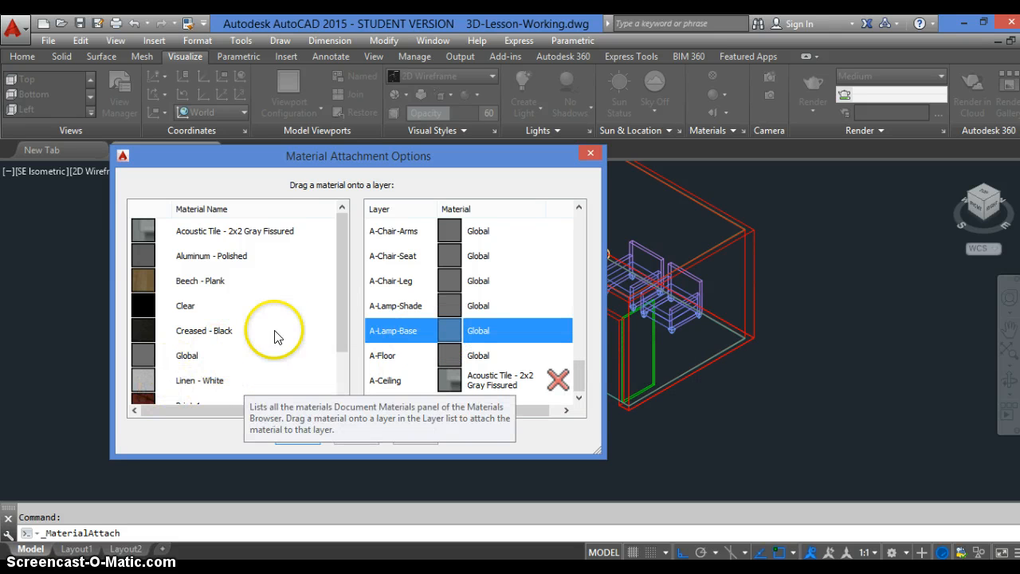
Attach the Rough - Red material to the A-Lamp-Base layer and Beech - Plank to the A-Floor layer
{"action": "left_click_drag", "start_coordinate": [346, 312], "coordinate": [345, 359]}
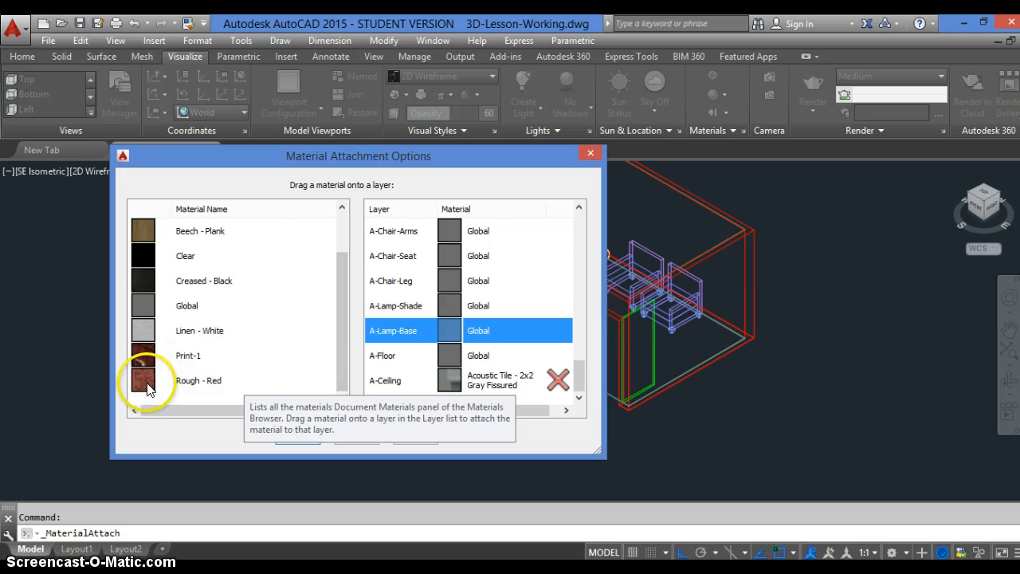
{"action": "left_click_drag", "start_coordinate": [148, 389], "coordinate": [449, 326]}
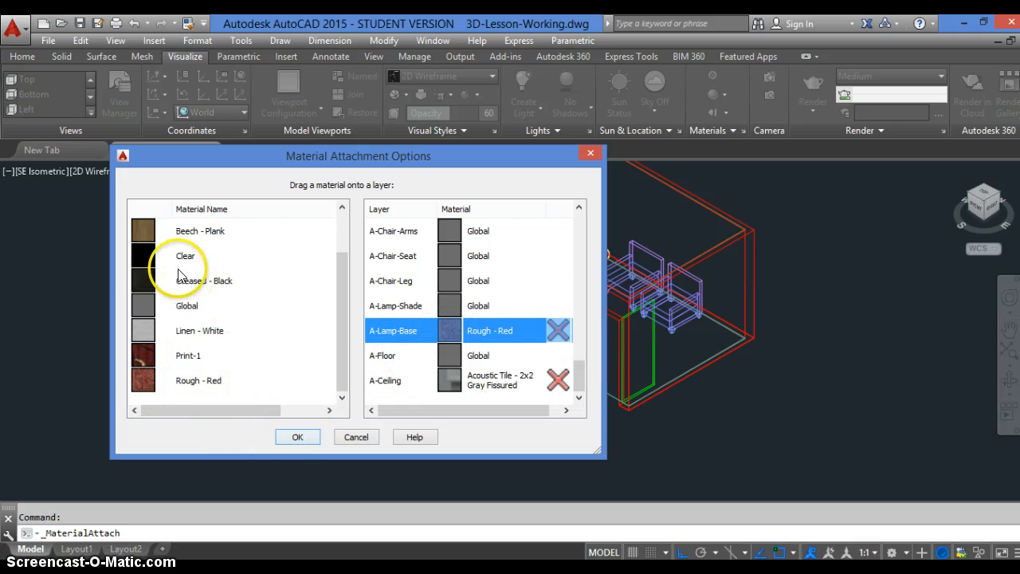
{"action": "left_click_drag", "start_coordinate": [146, 232], "coordinate": [458, 357]}
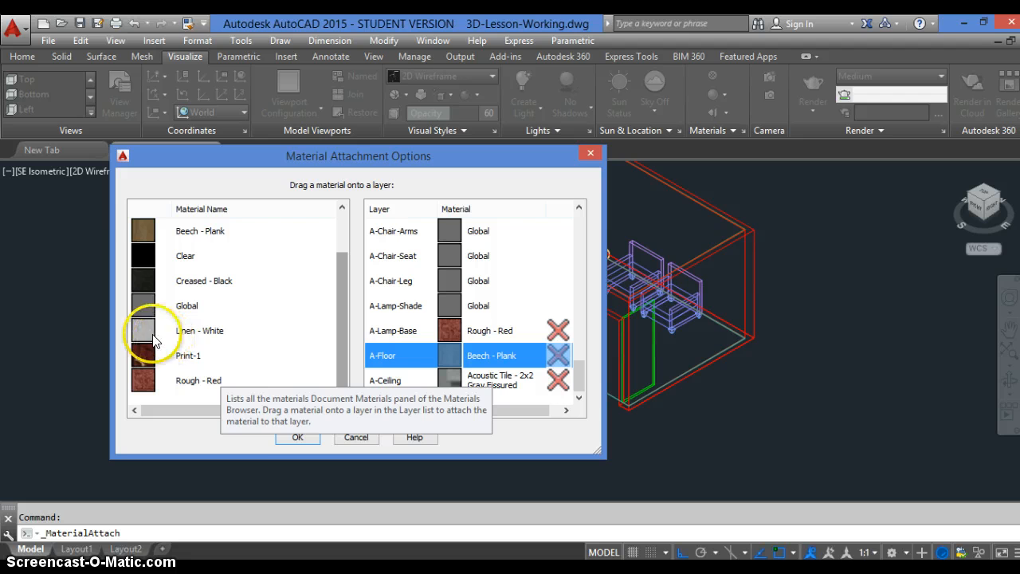
Attach the Linen - White material to the A-Lamp-Shade layer and Creased - Black to the A-Chair-Seat layer
{"action": "left_click_drag", "start_coordinate": [146, 333], "coordinate": [448, 309]}
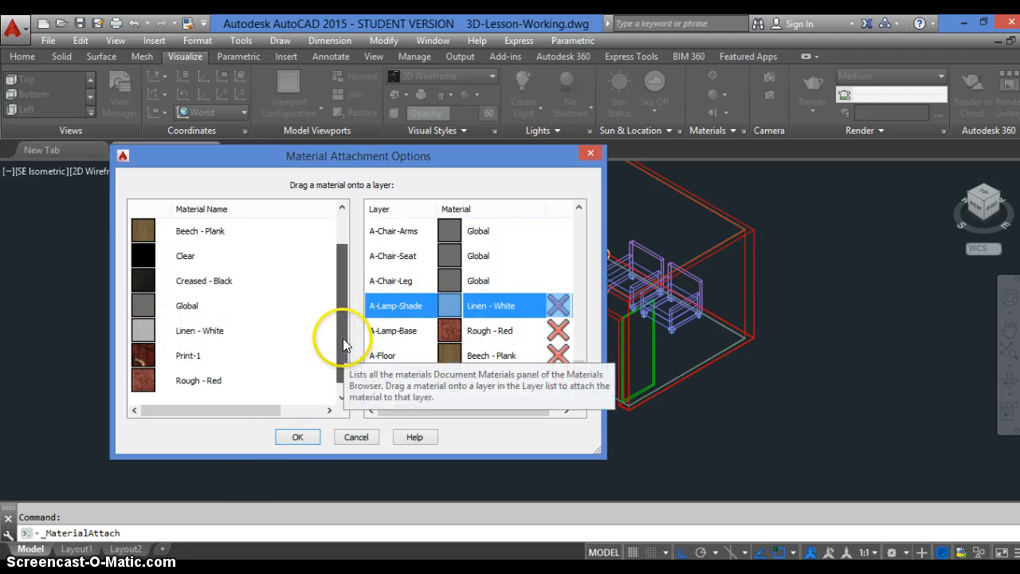
{"action": "scroll", "coordinate": [342, 338], "scroll_direction": "up", "scroll_amount": 1}
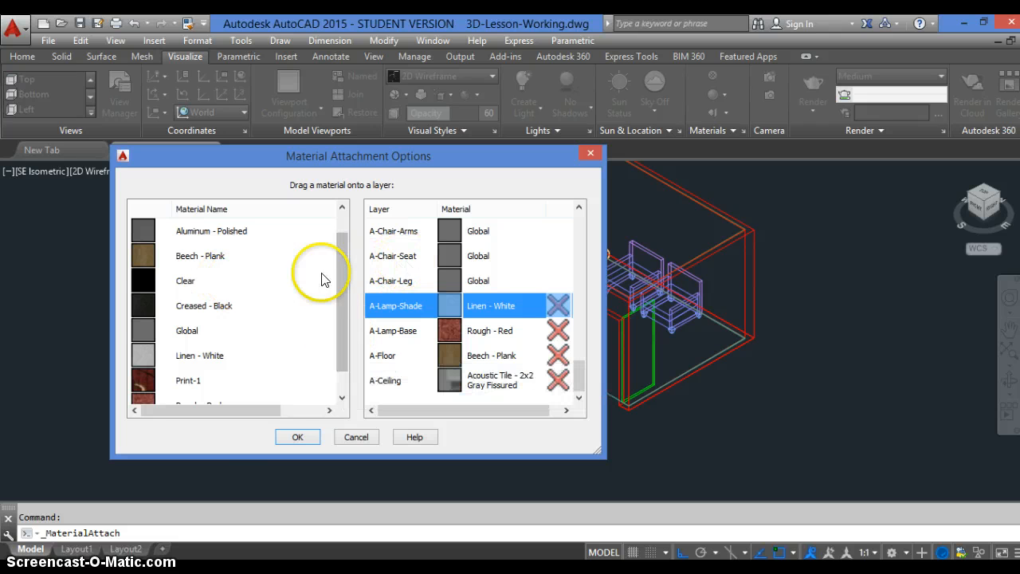
{"action": "left_click_drag", "start_coordinate": [137, 309], "coordinate": [444, 253]}
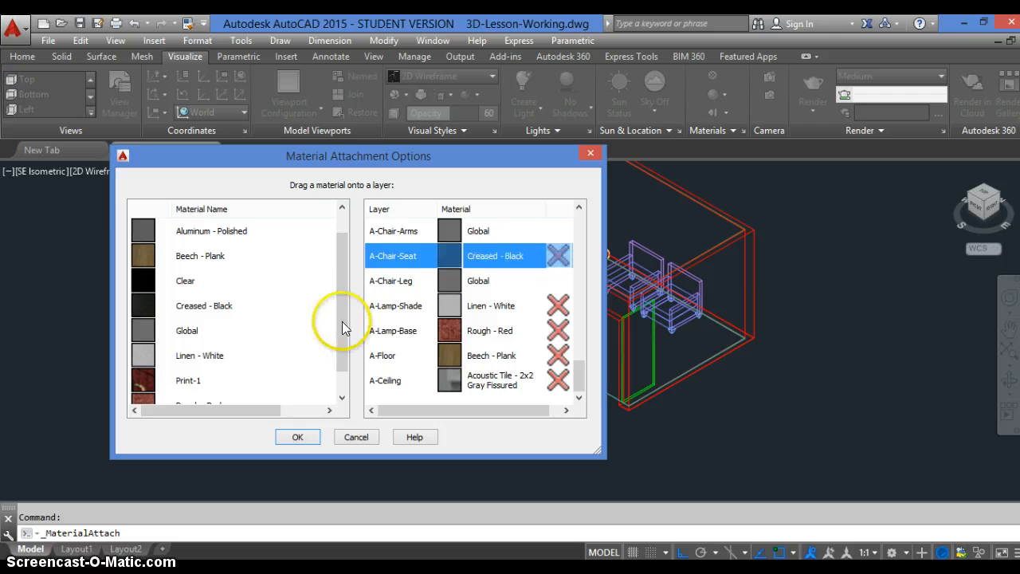
Attach the custom Print-1 material to both the A-Chair-Arms and A-Chair-Back layers
{"action": "scroll", "coordinate": [339, 335], "scroll_direction": "down", "scroll_amount": 1}
{"action": "left_click_drag", "start_coordinate": [149, 353], "coordinate": [455, 231]}
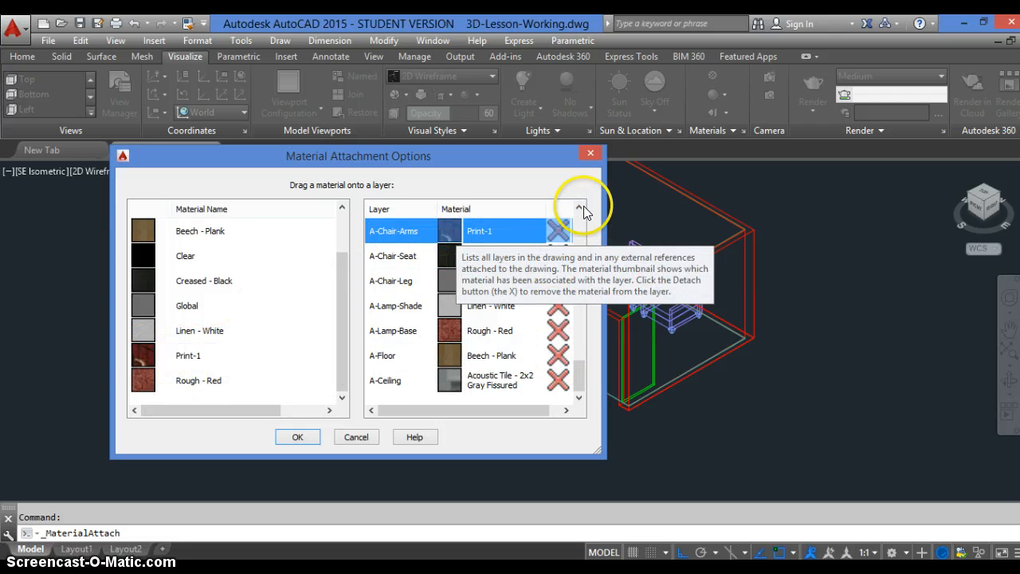
{"action": "left_click", "coordinate": [583, 208]}
{"action": "left_click", "coordinate": [583, 207]}
{"action": "left_click", "coordinate": [582, 207]}
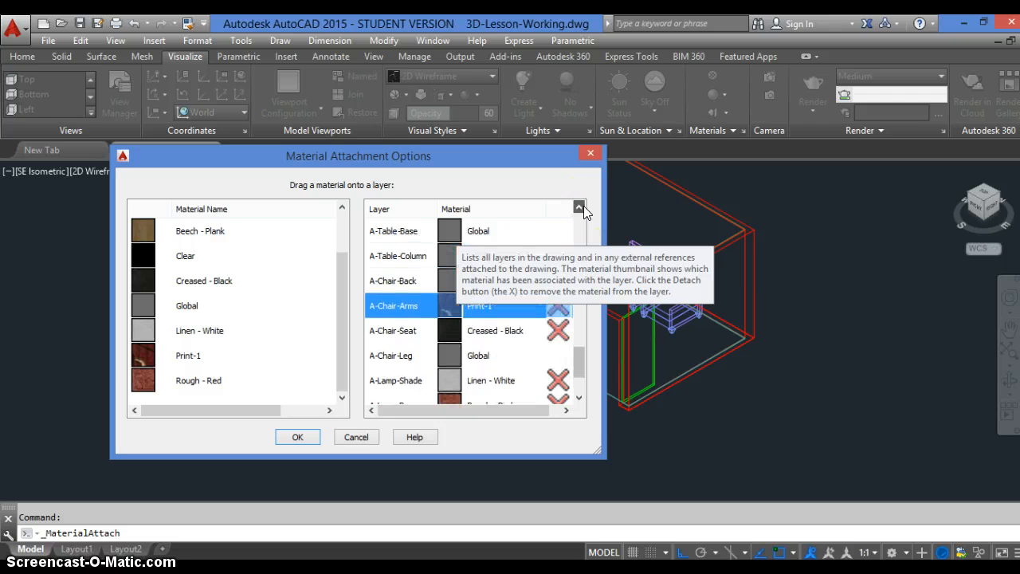
{"action": "left_click", "coordinate": [216, 348]}
{"action": "left_click_drag", "start_coordinate": [215, 349], "coordinate": [436, 279]}
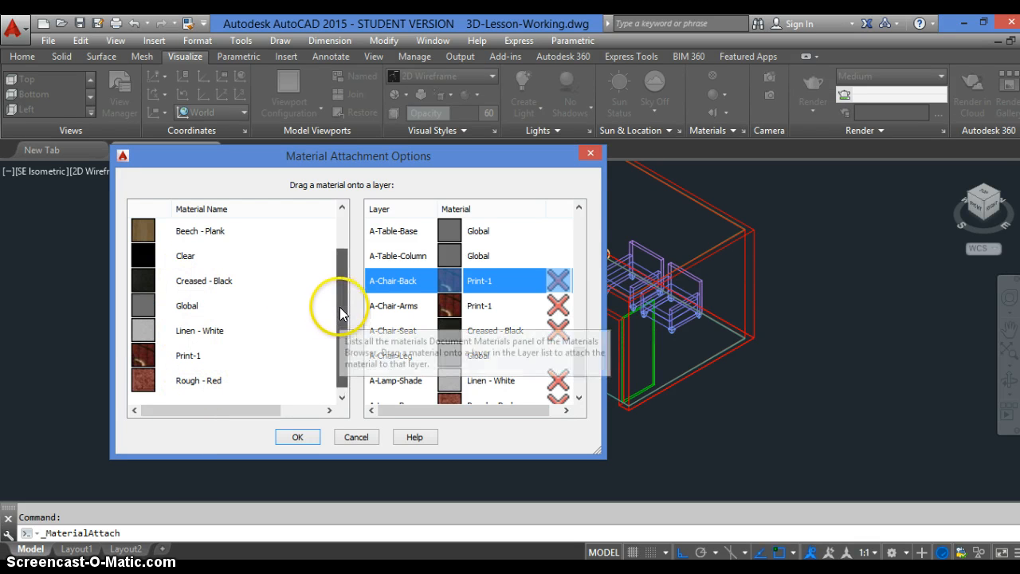
Attach the Aluminum - Polished material to the A-Table-Column and A-Table-Base layers
{"action": "scroll", "coordinate": [341, 291], "scroll_direction": "up", "scroll_amount": 1}
{"action": "left_click_drag", "start_coordinate": [144, 238], "coordinate": [437, 259]}
{"action": "left_click_drag", "start_coordinate": [141, 228], "coordinate": [562, 226]}
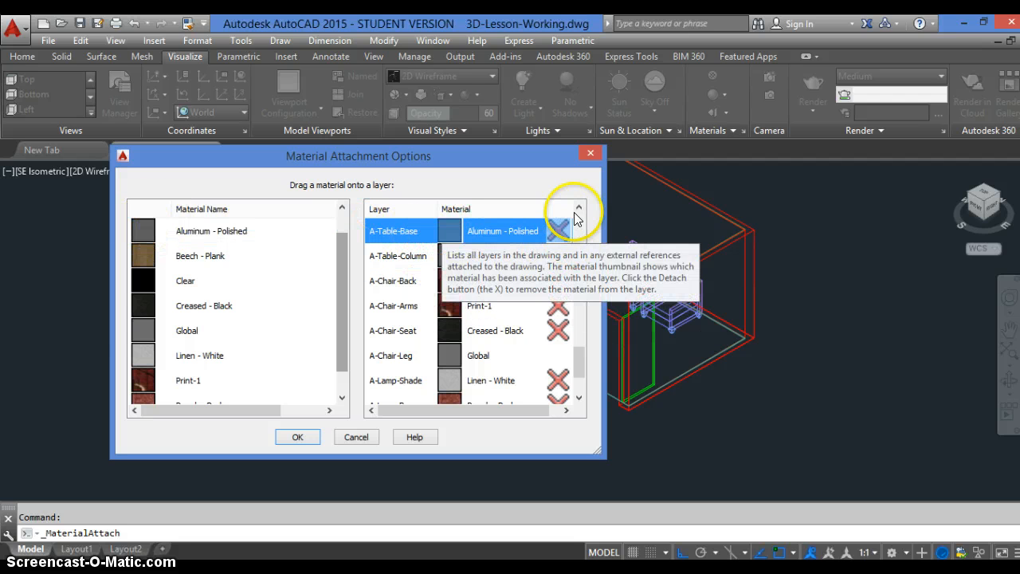
Bring the Clear material and the A-Table-Top layer into view for the next material attachment
{"action": "left_click", "coordinate": [580, 209]}
{"action": "left_click", "coordinate": [579, 209]}
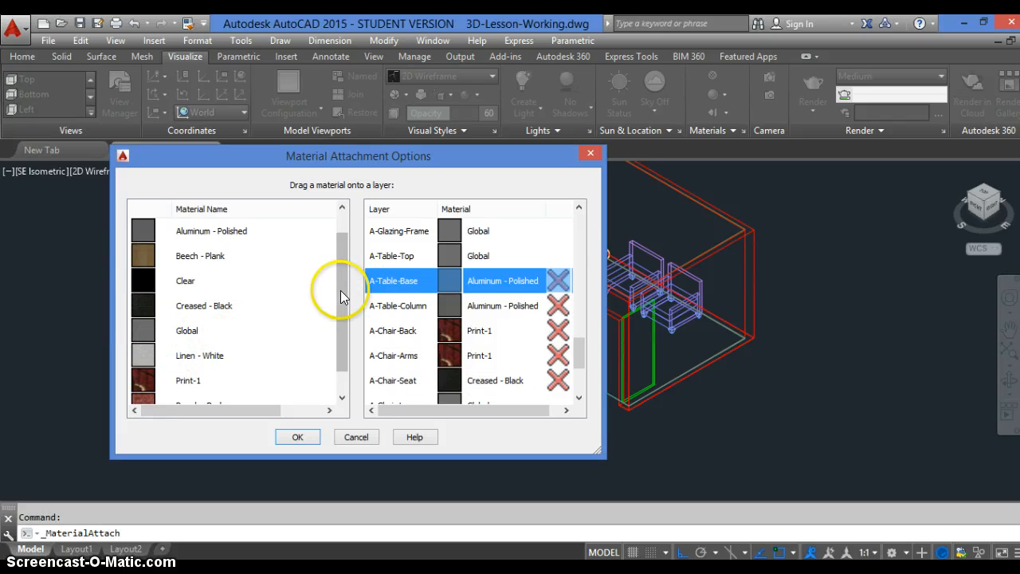
{"action": "scroll", "coordinate": [343, 297], "scroll_direction": "down", "scroll_amount": 1}
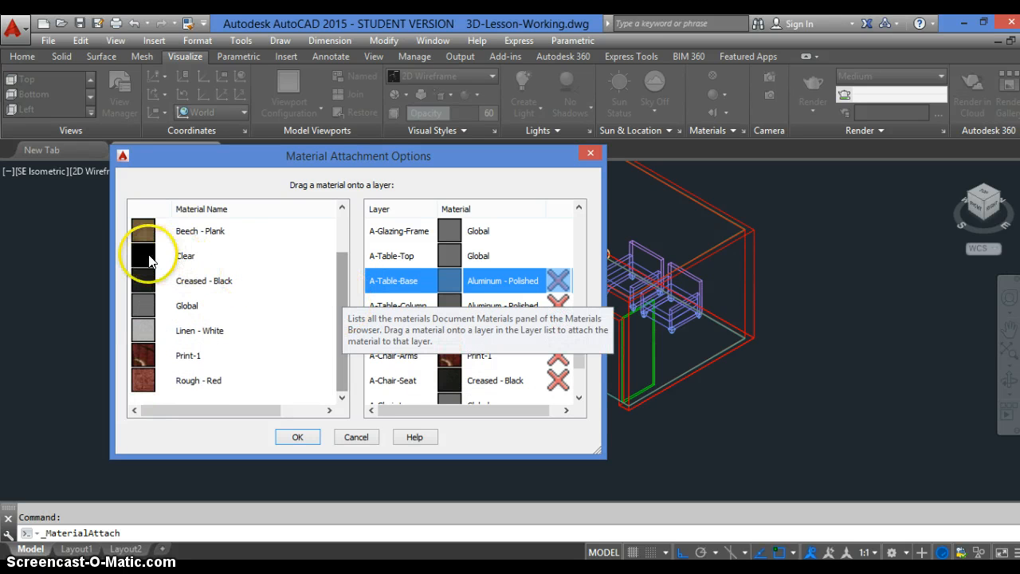